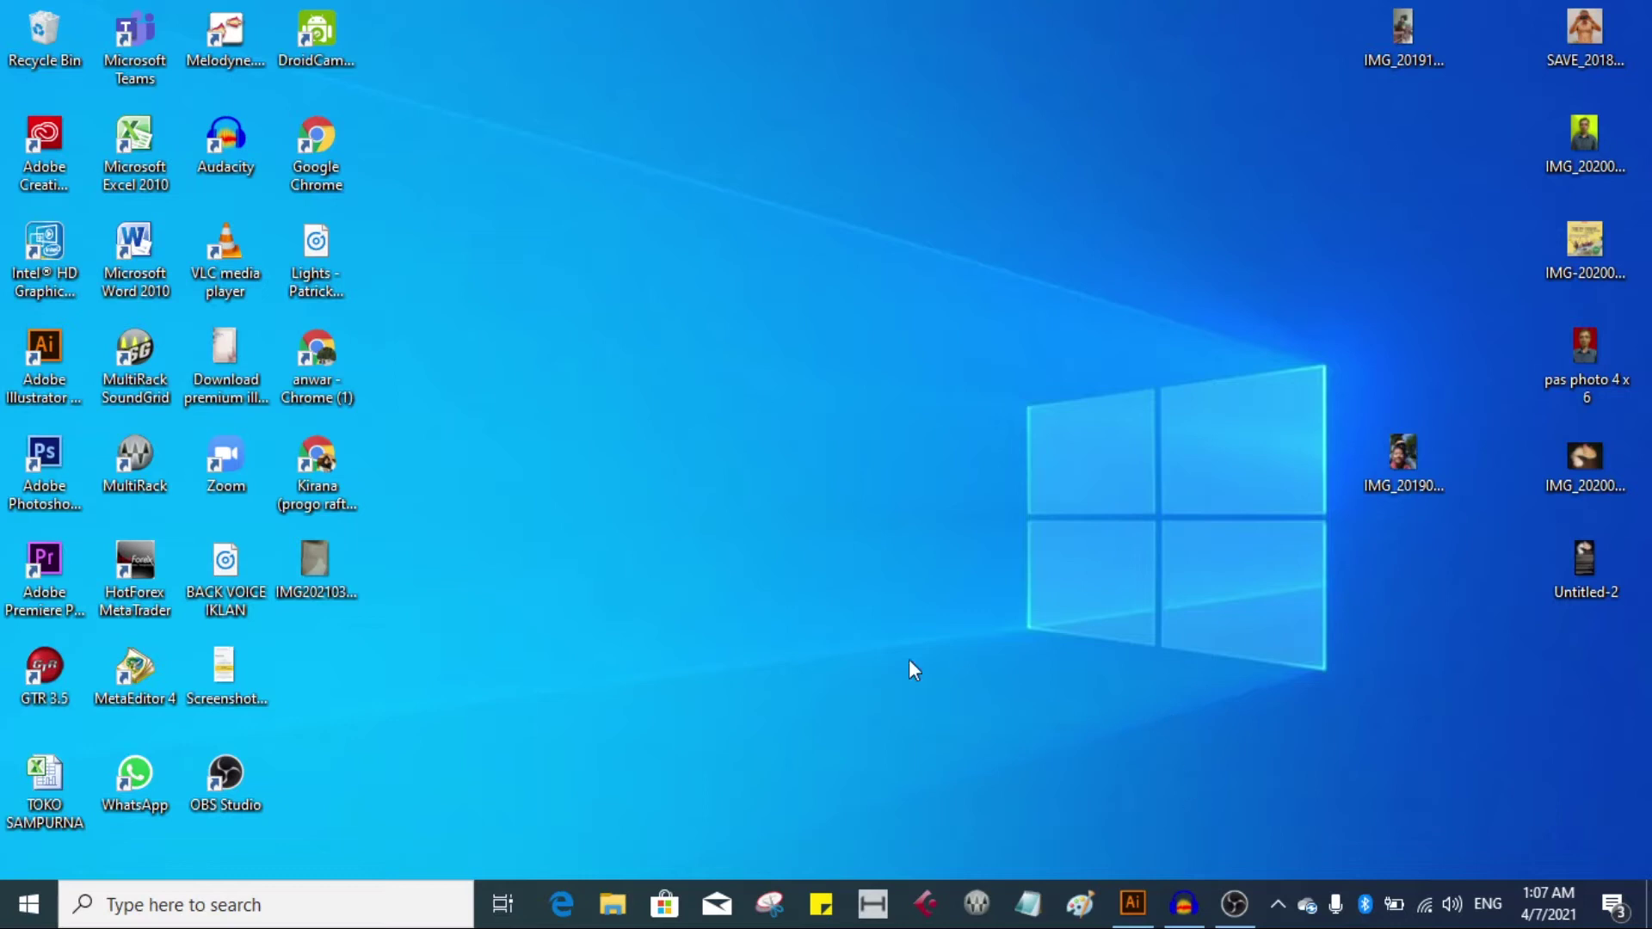
Switch to Illustrator and start a new document from the Print presets.
left_click(1135, 919)
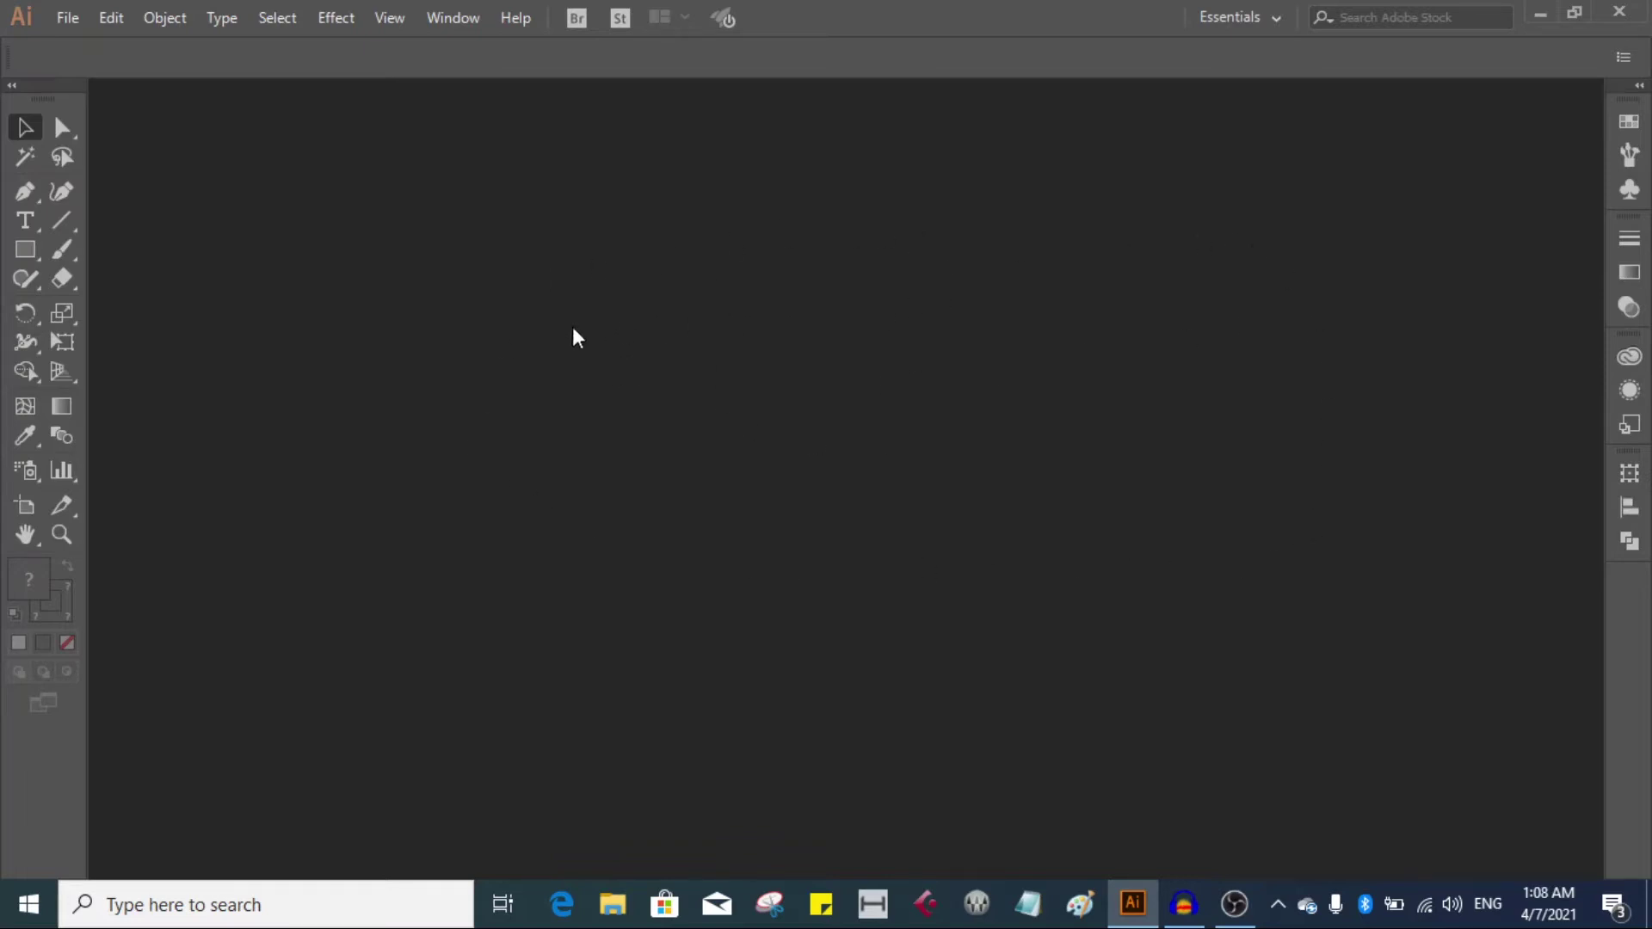
left_click(67, 17)
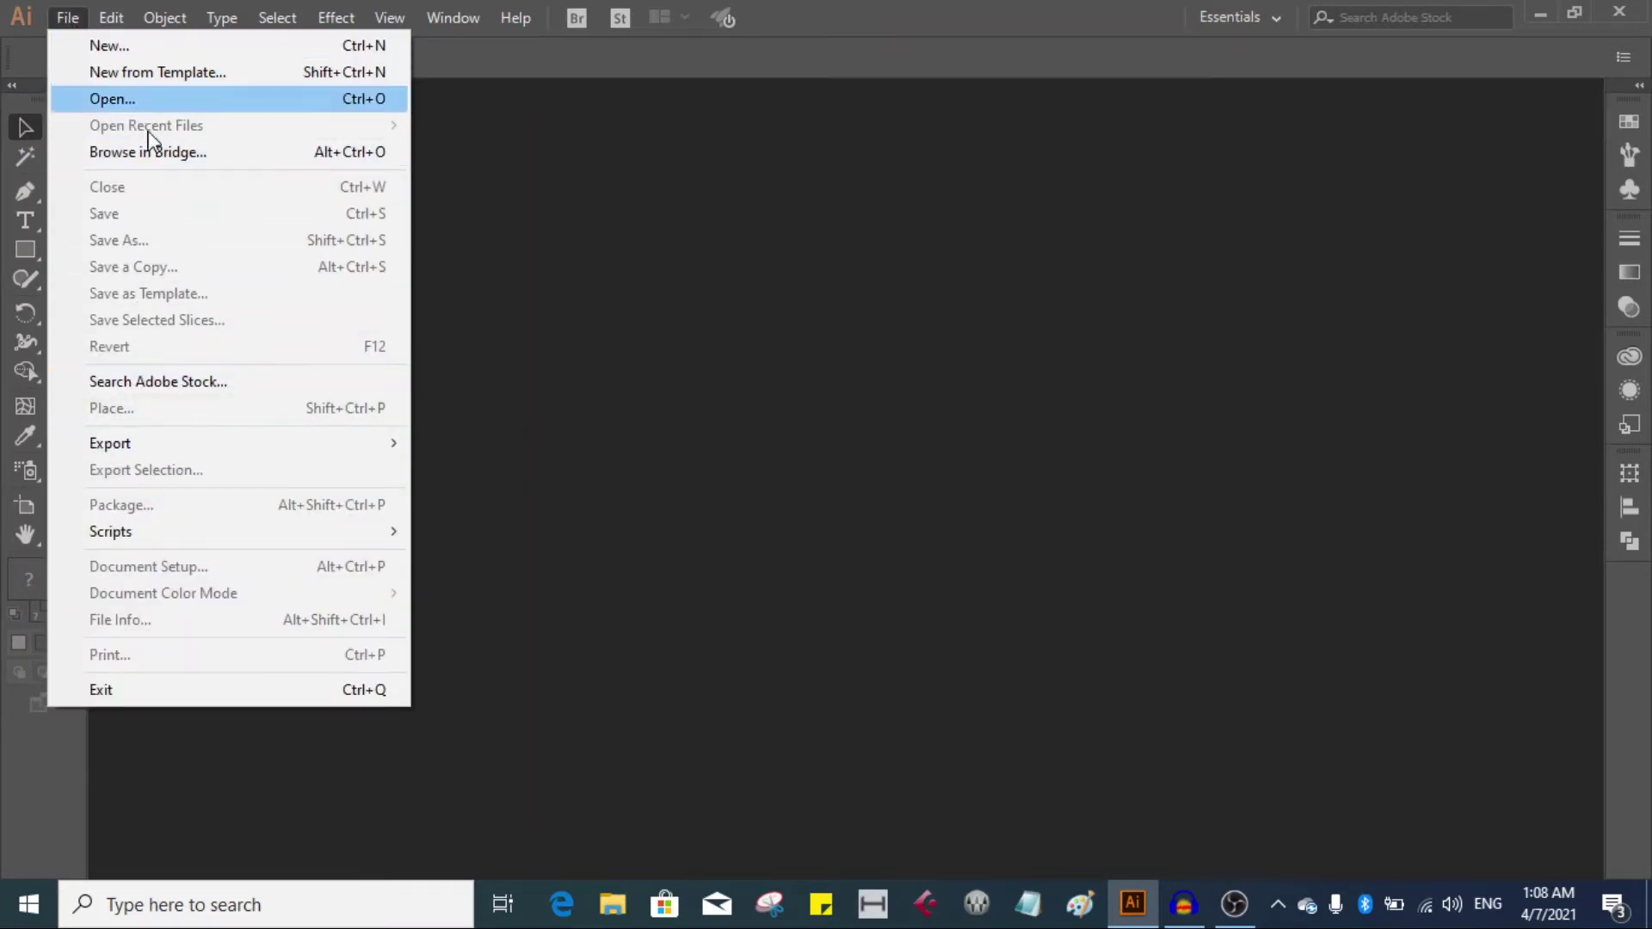
left_click(144, 50)
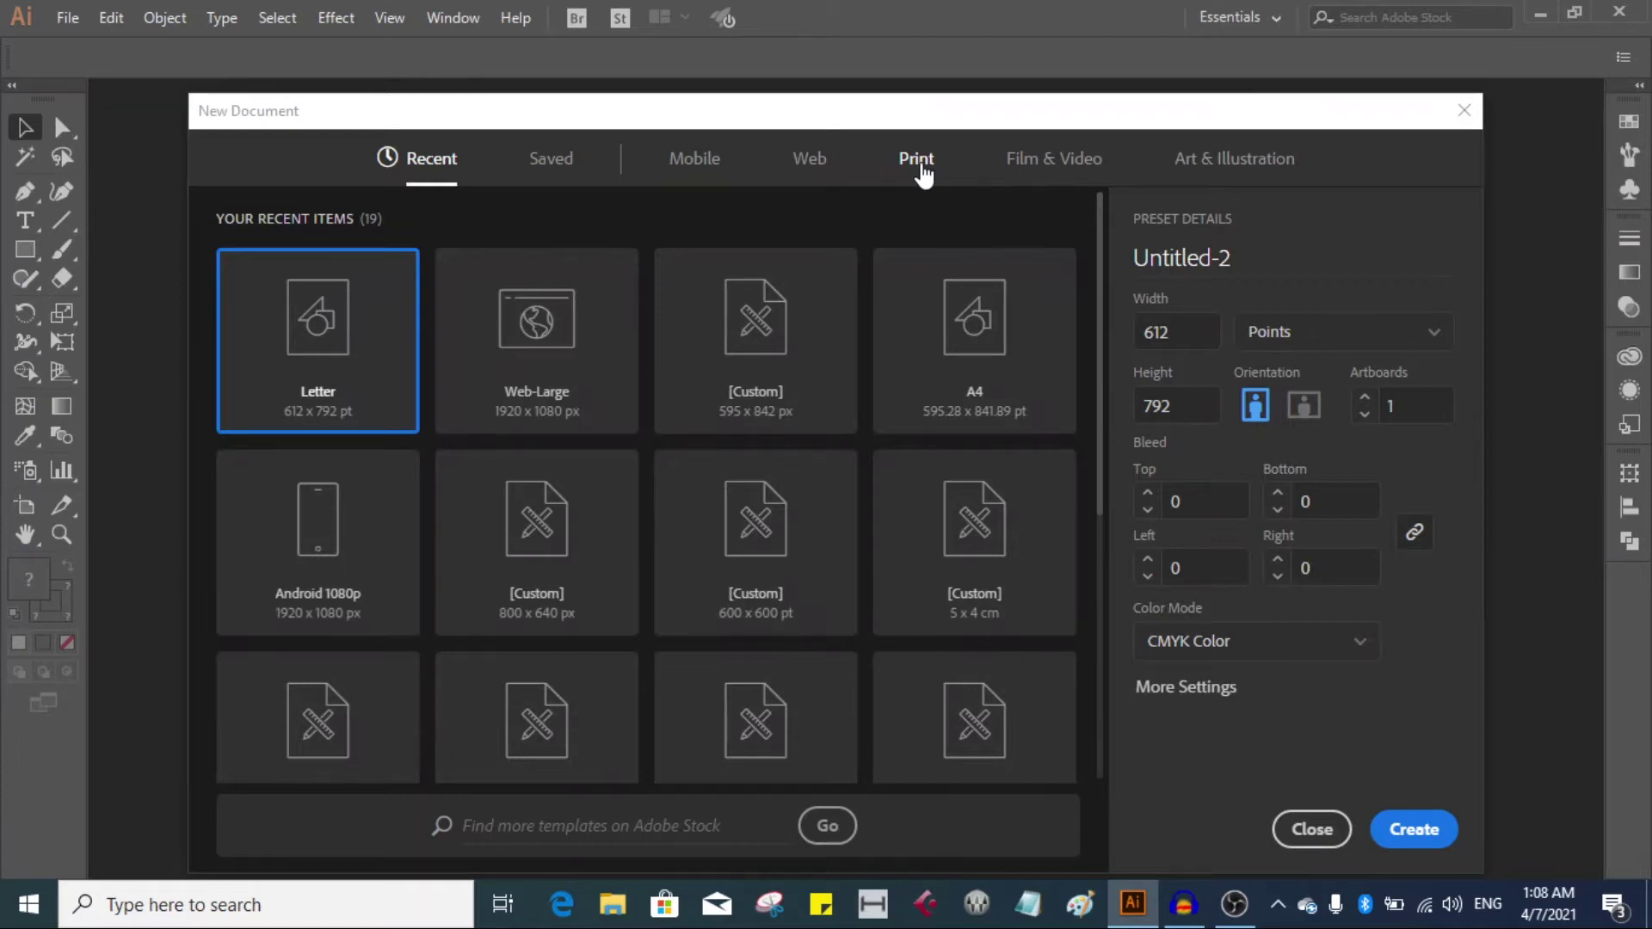
left_click(919, 164)
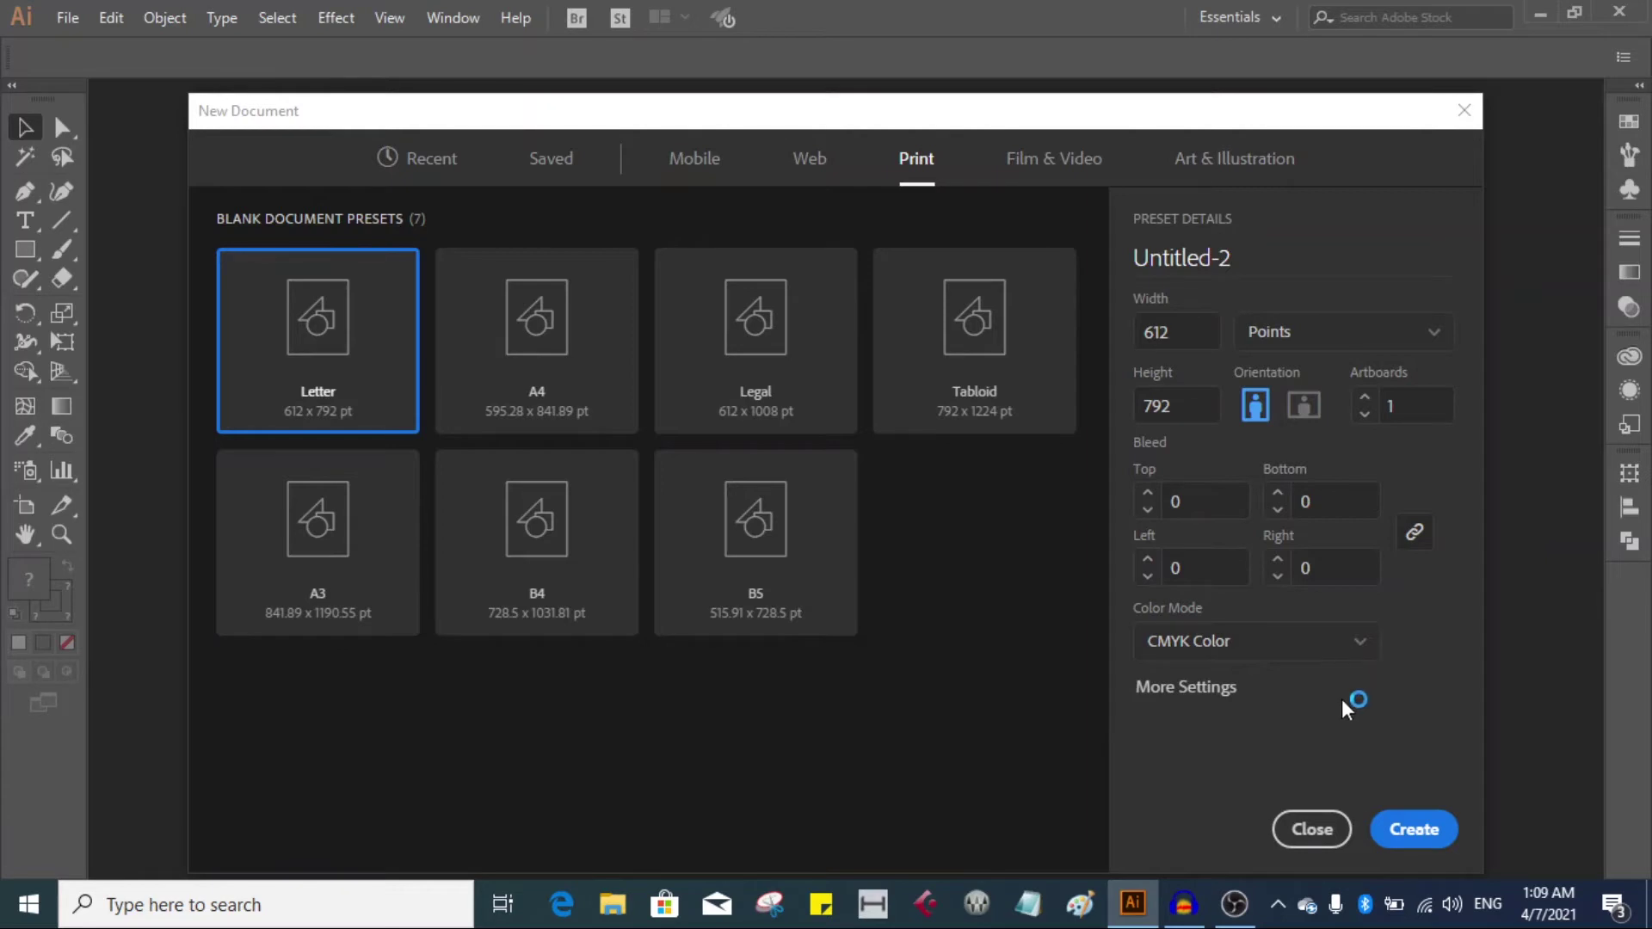
Create the document with A4 size, pixel units and portrait orientation in the detailed settings.
left_click(1202, 688)
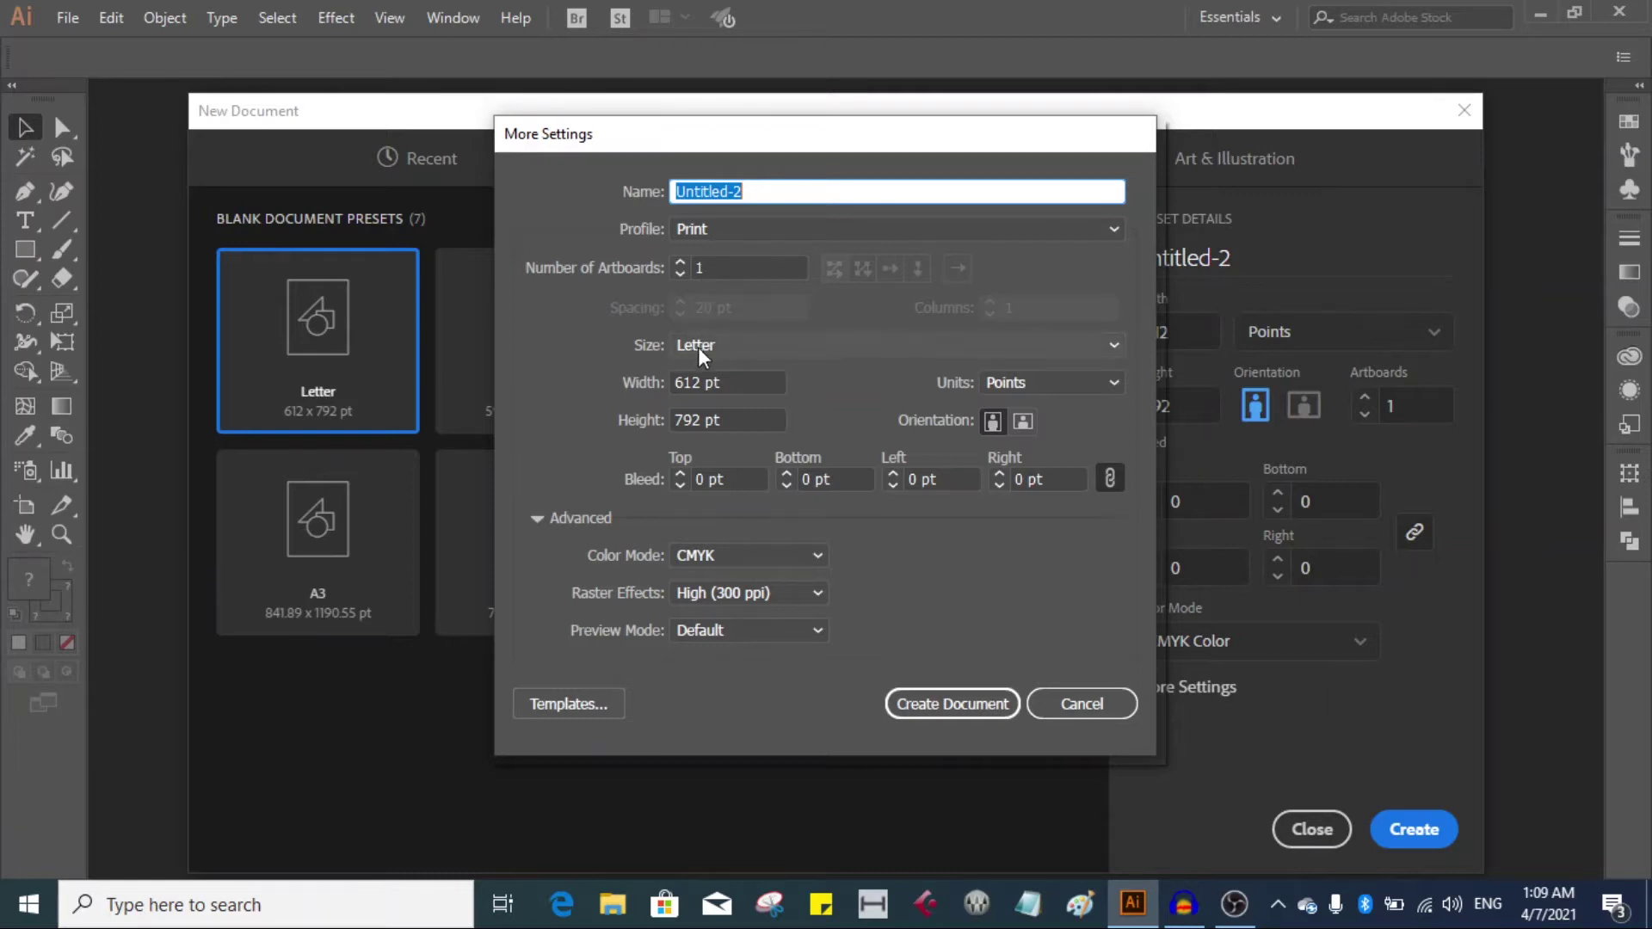
left_click(1115, 344)
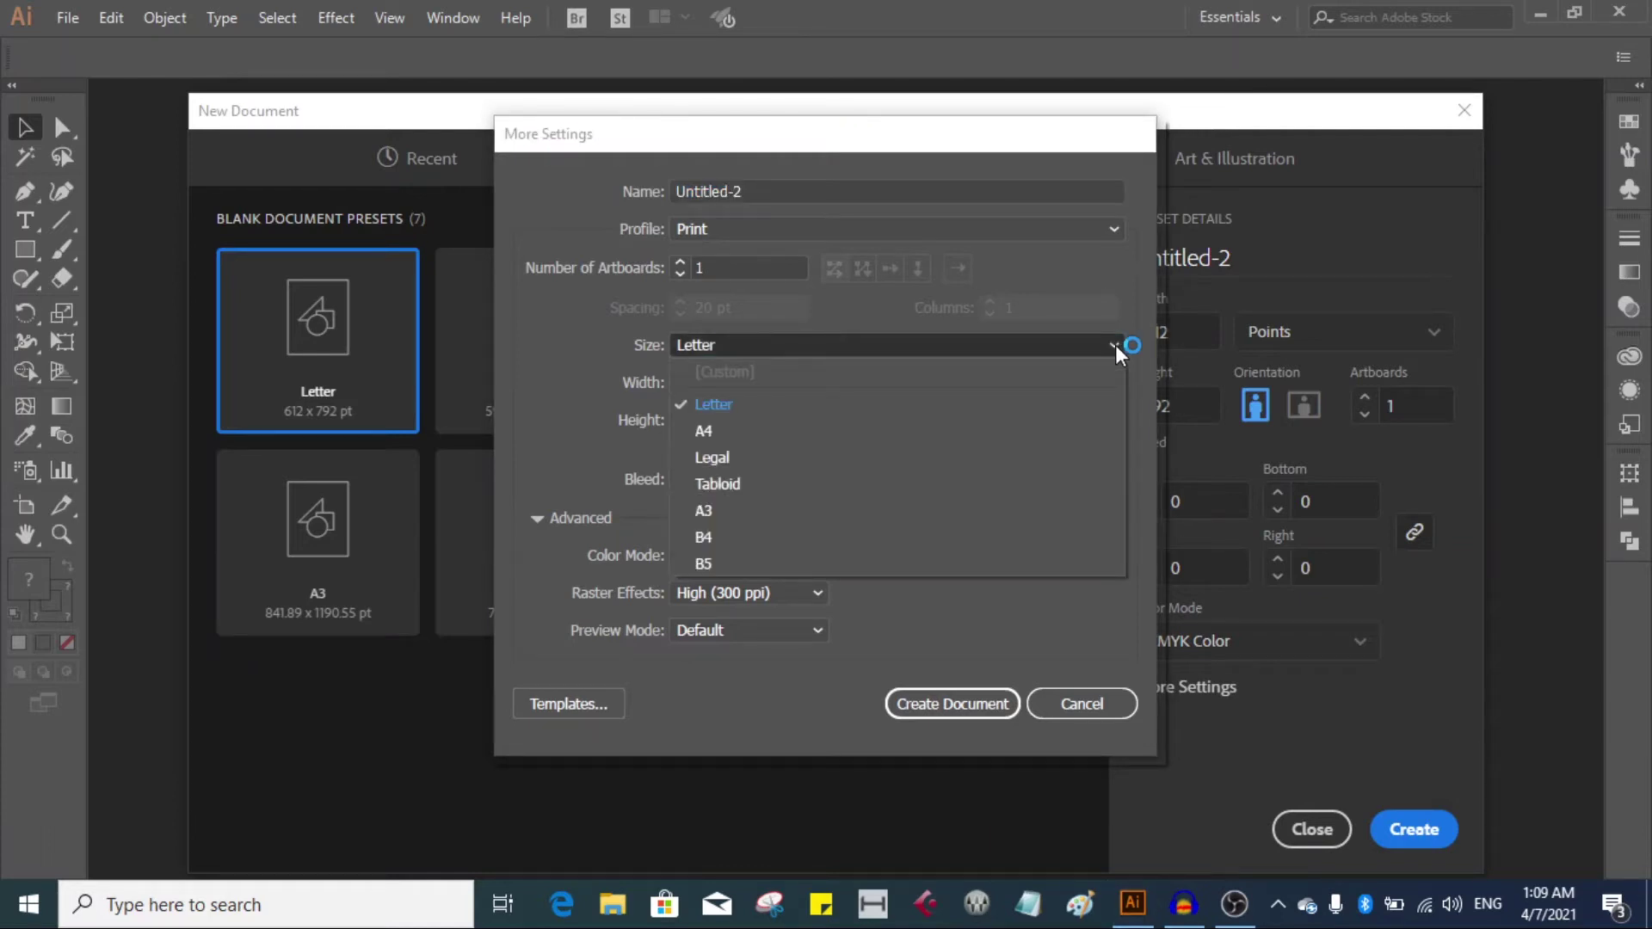
left_click(730, 432)
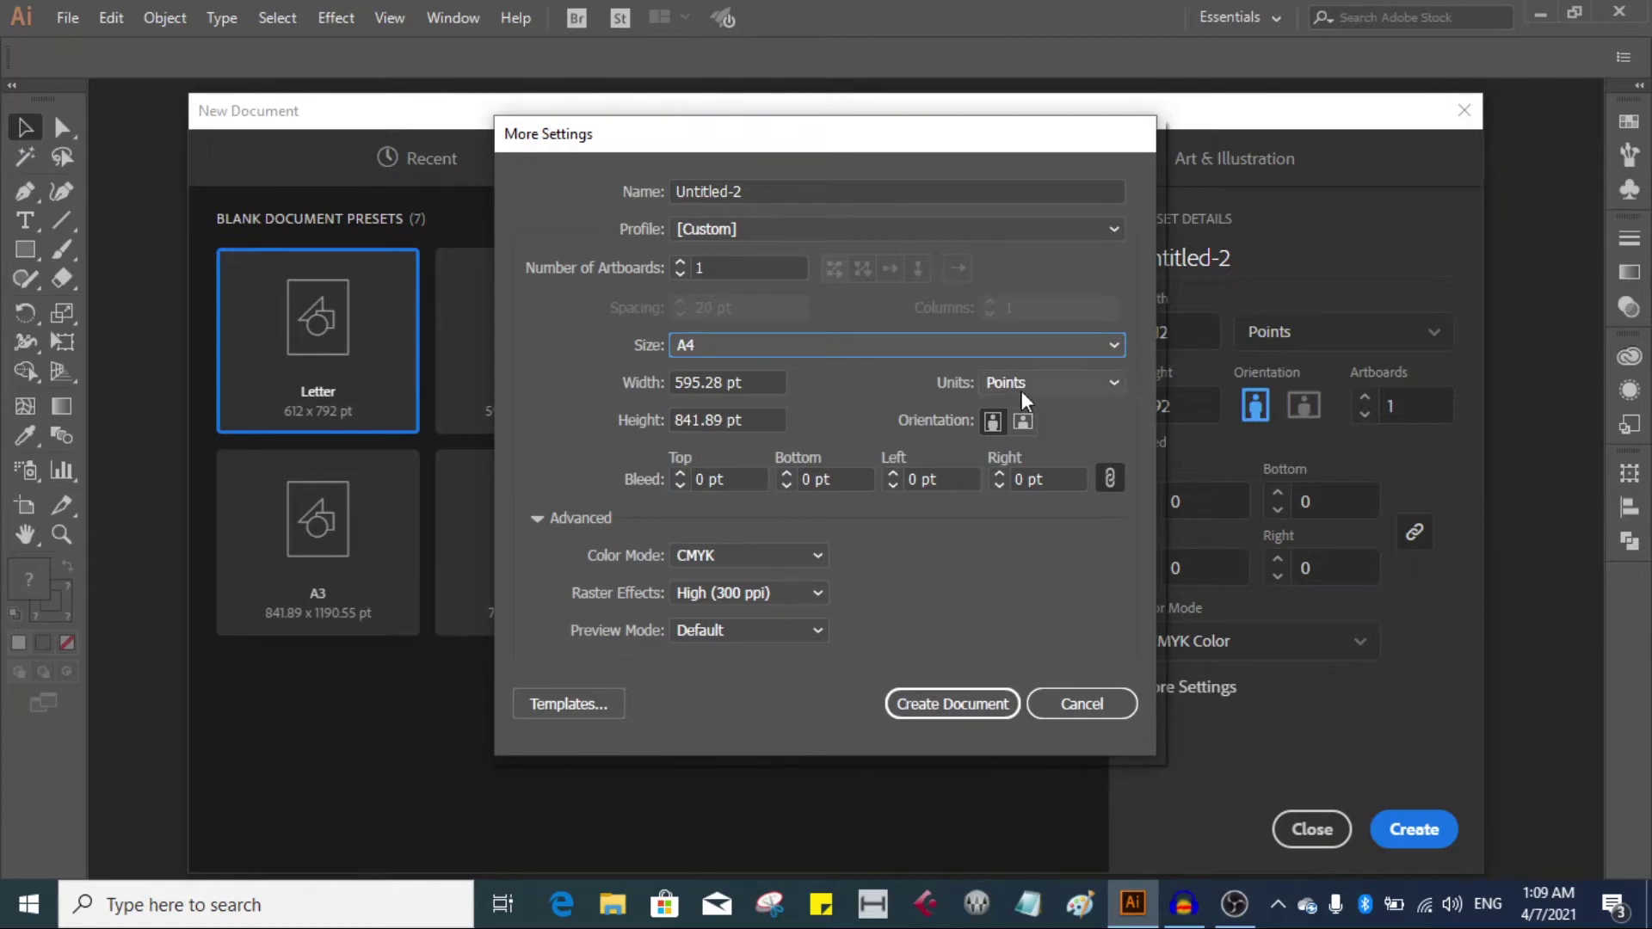
left_click(1114, 383)
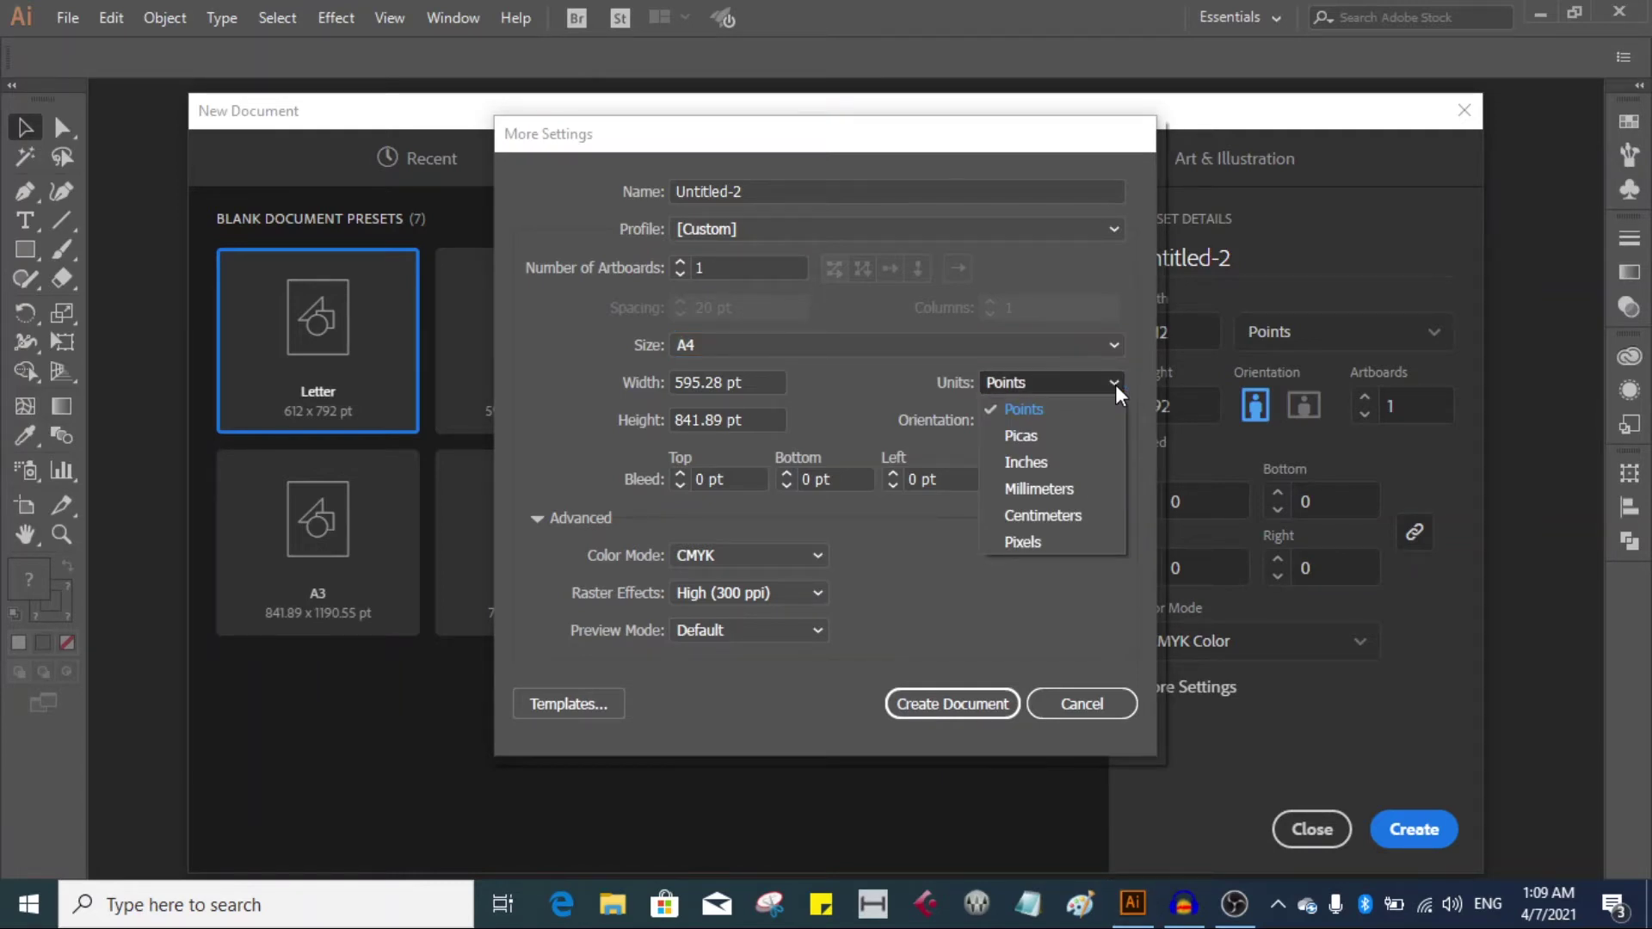
left_click(1031, 542)
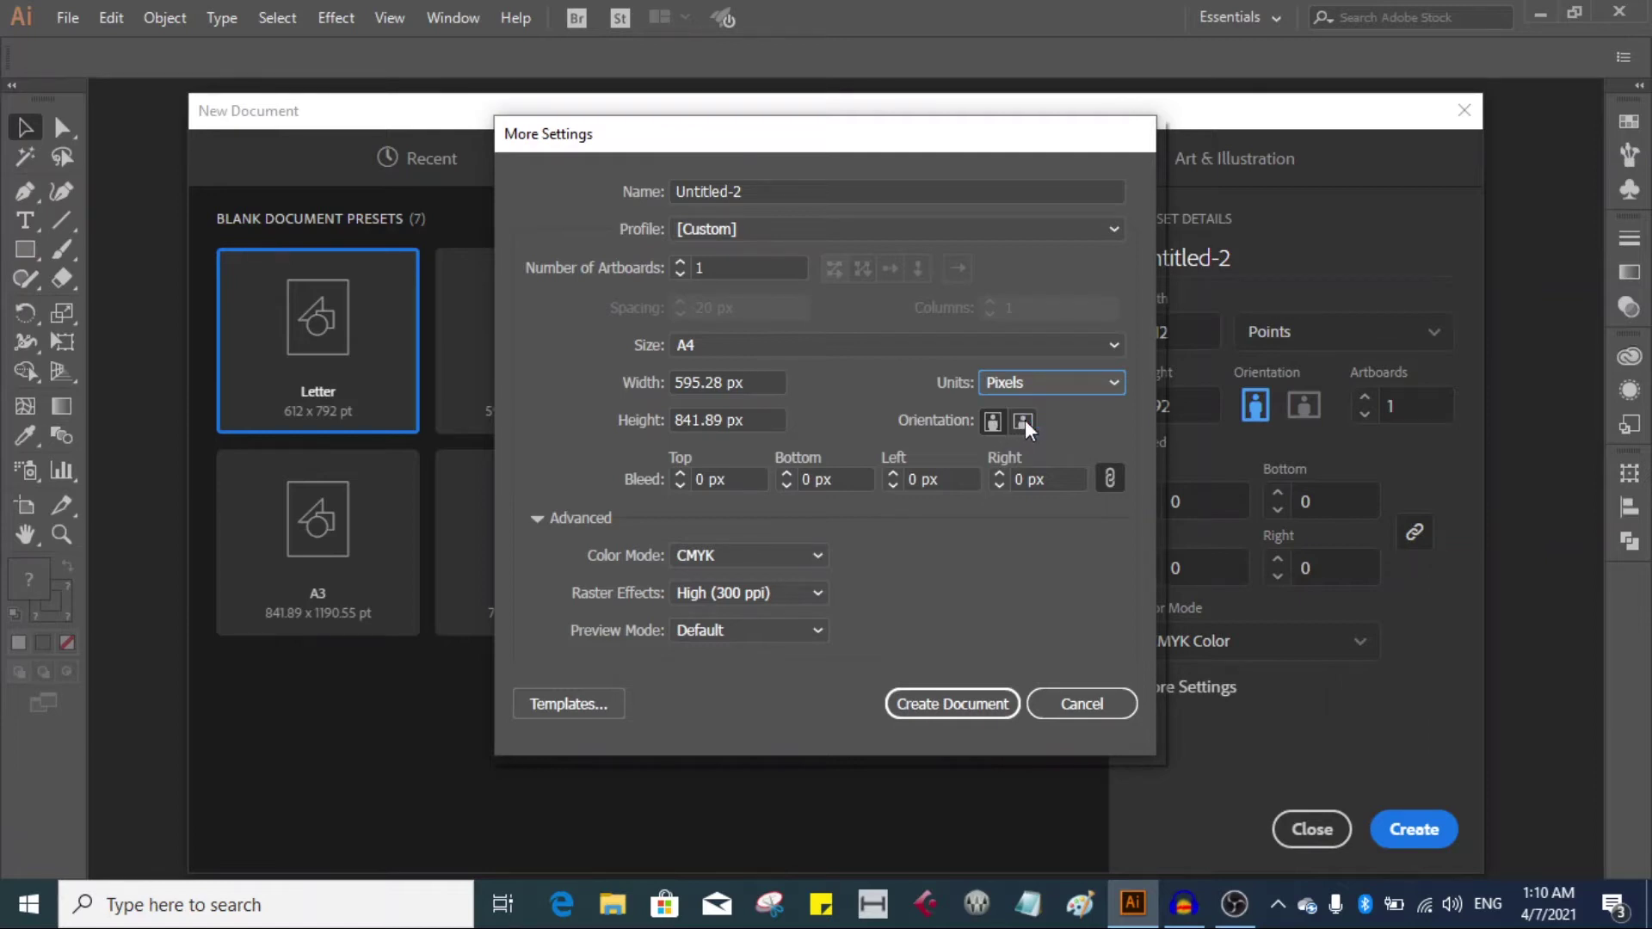
left_click(994, 420)
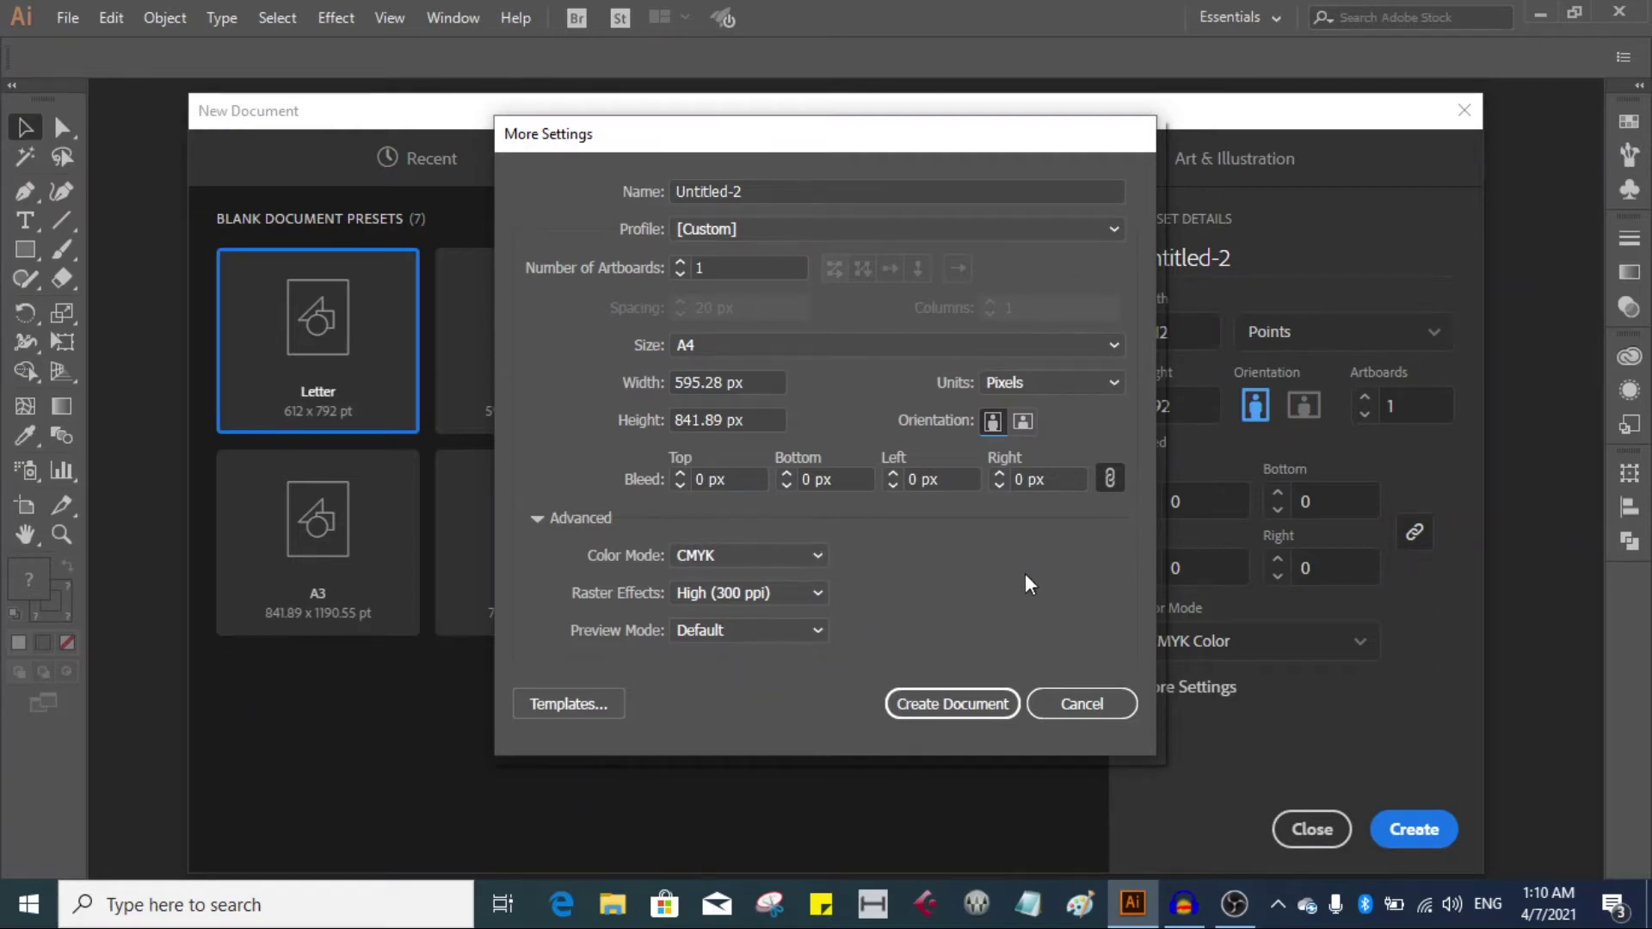
left_click(986, 703)
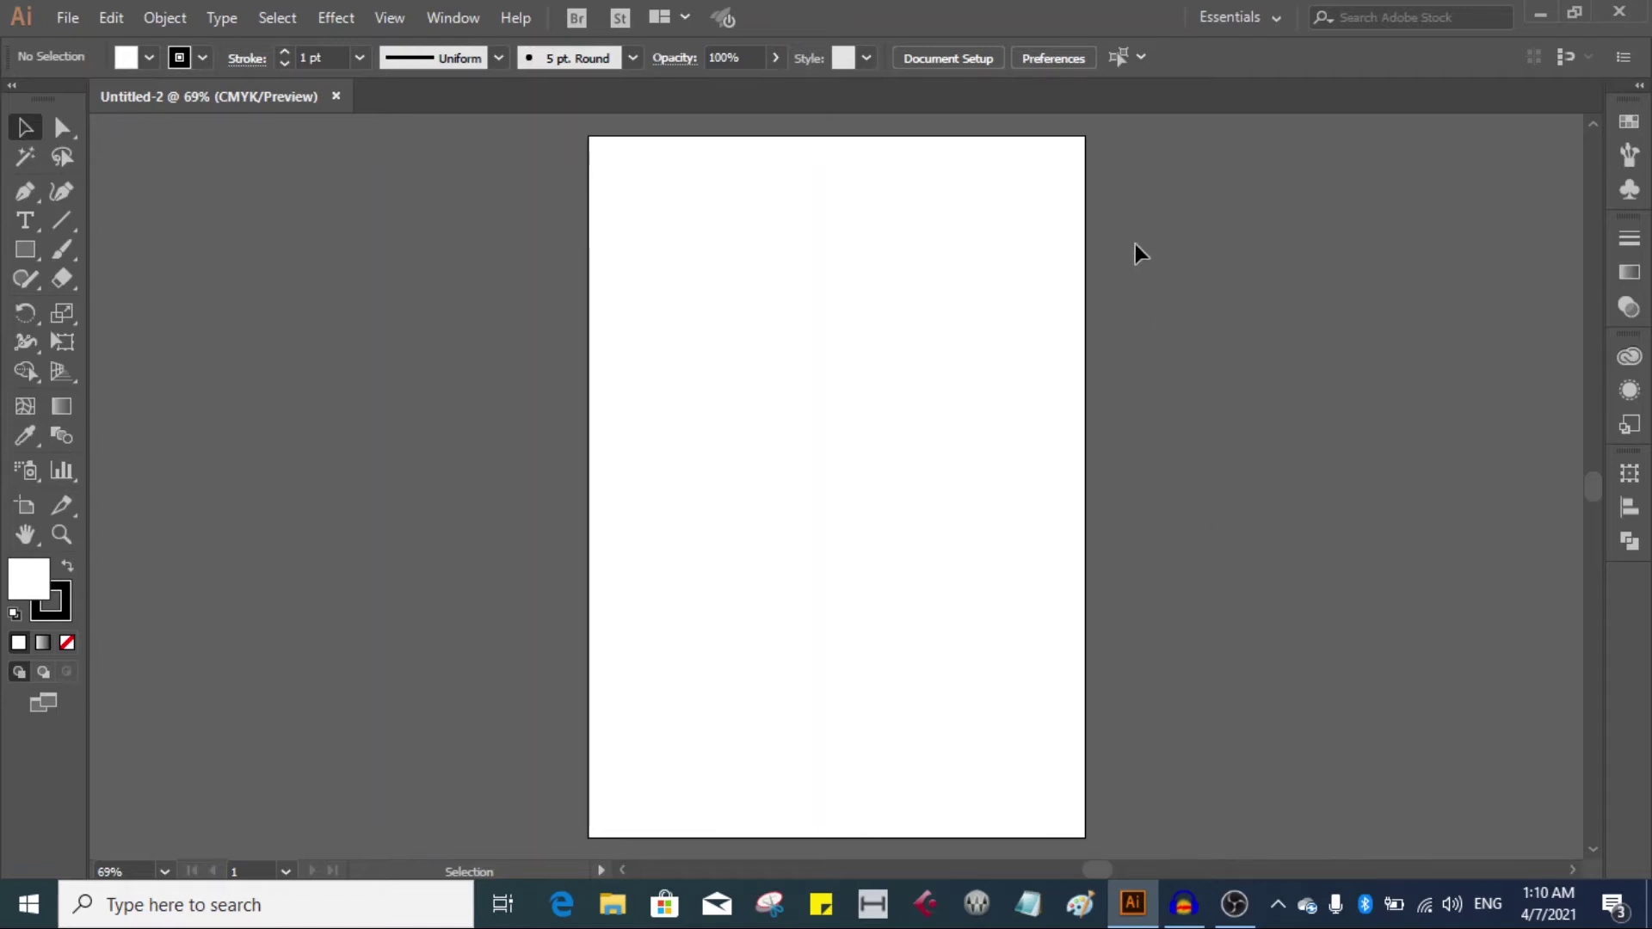
Switch to the Layout workspace and turn on Overprint Preview.
left_click(1278, 17)
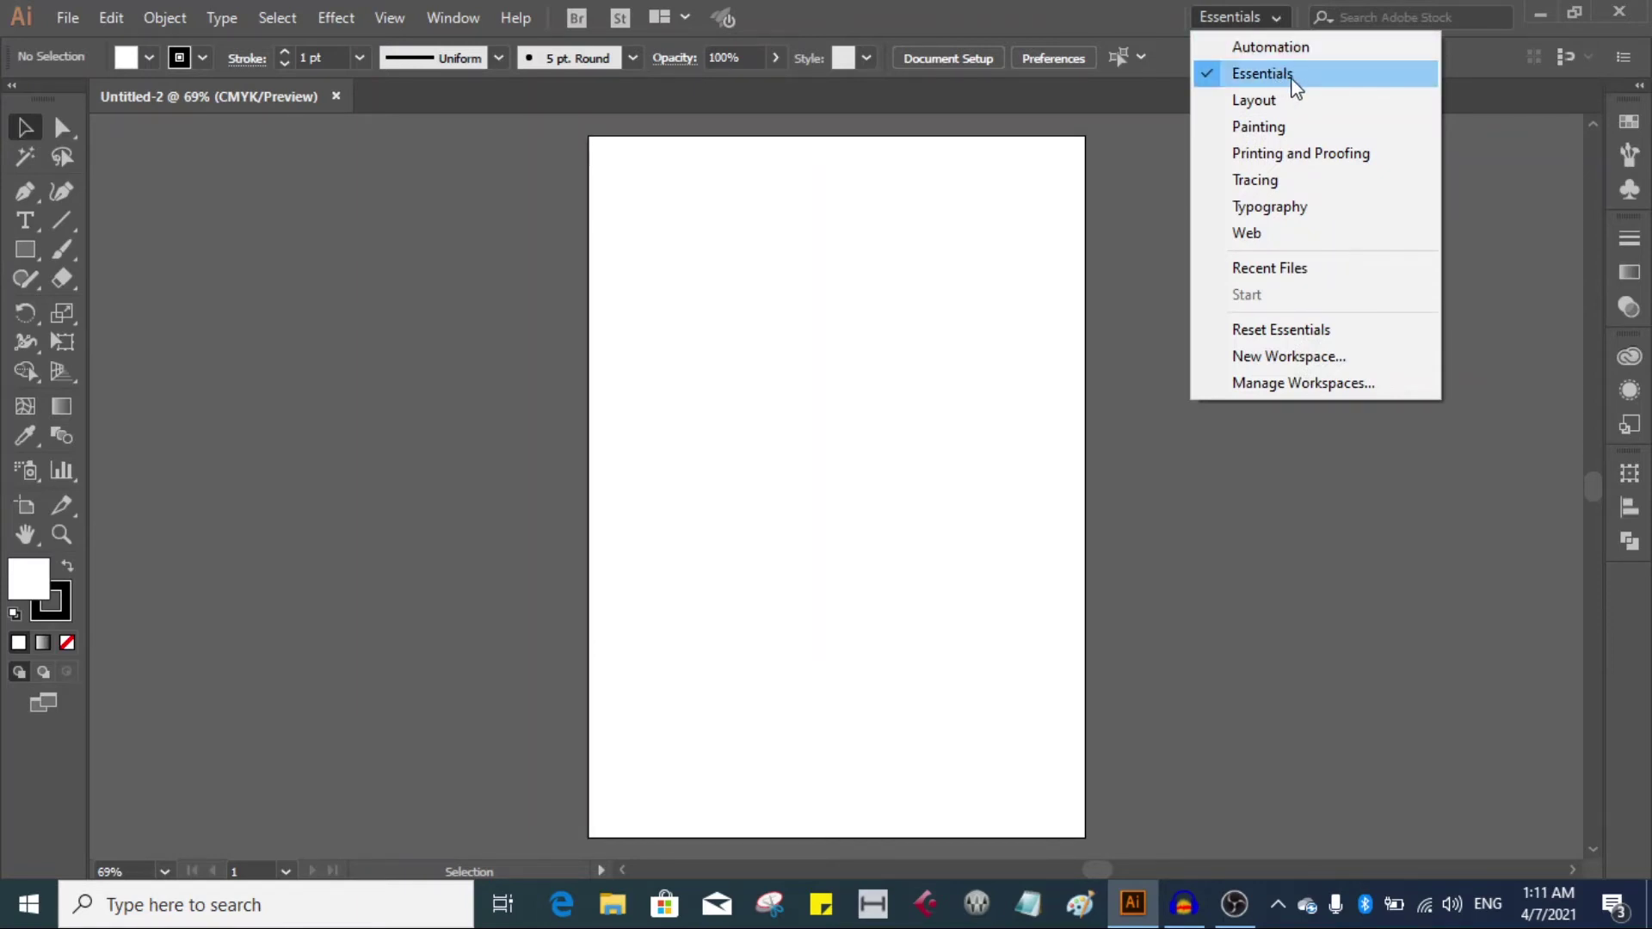
left_click(1209, 108)
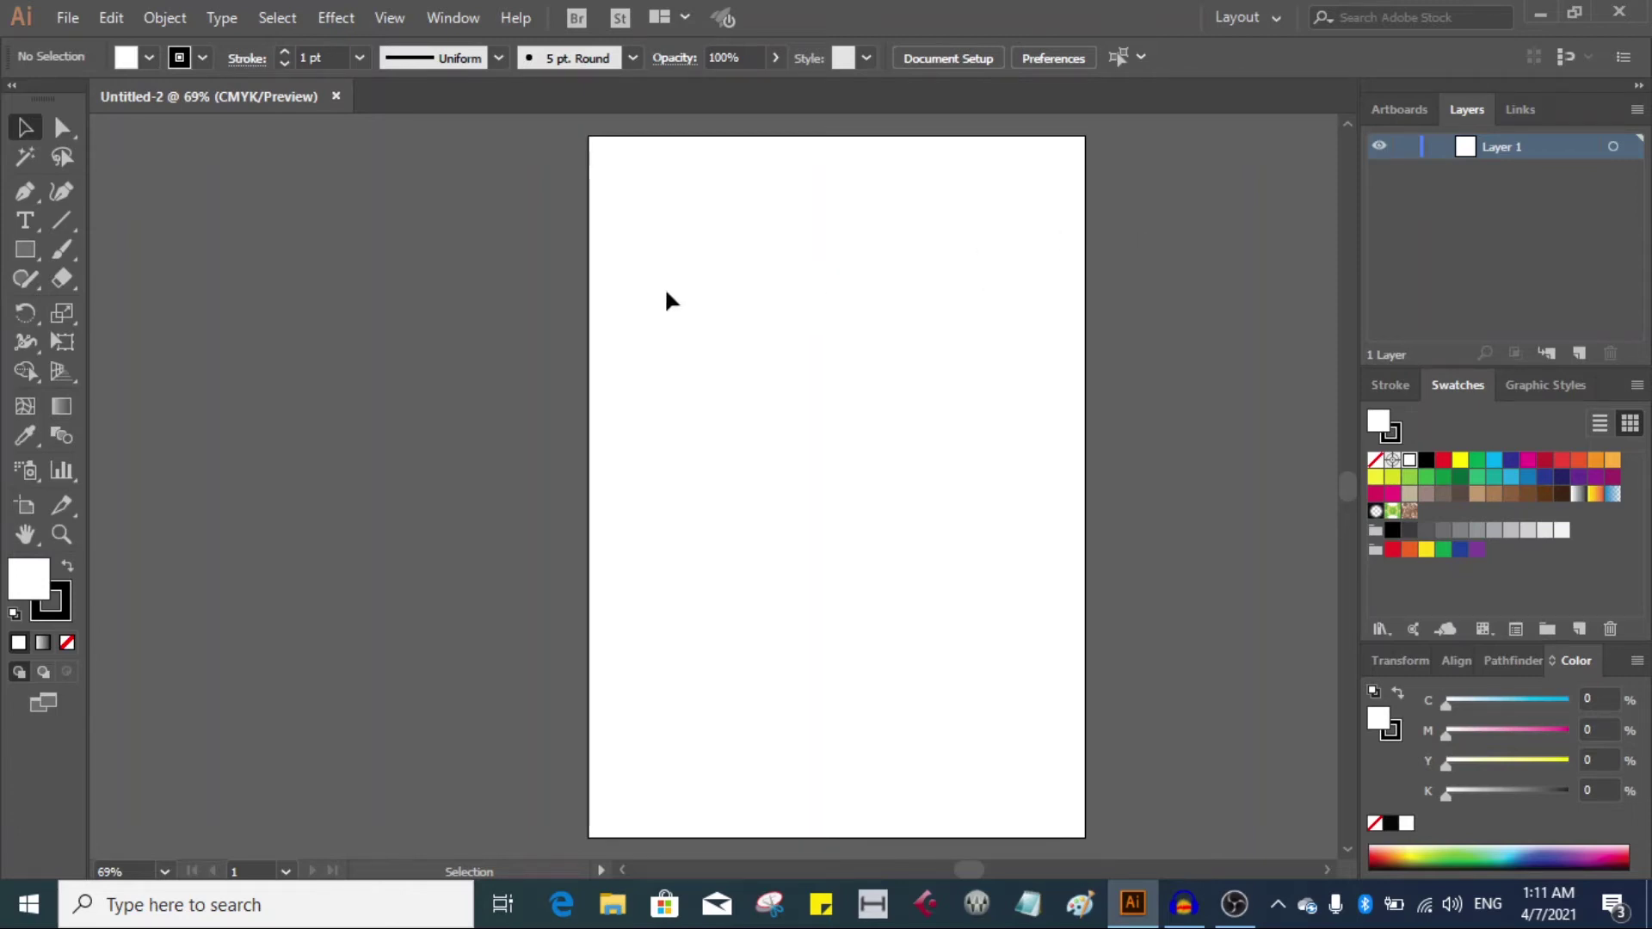
left_click(394, 15)
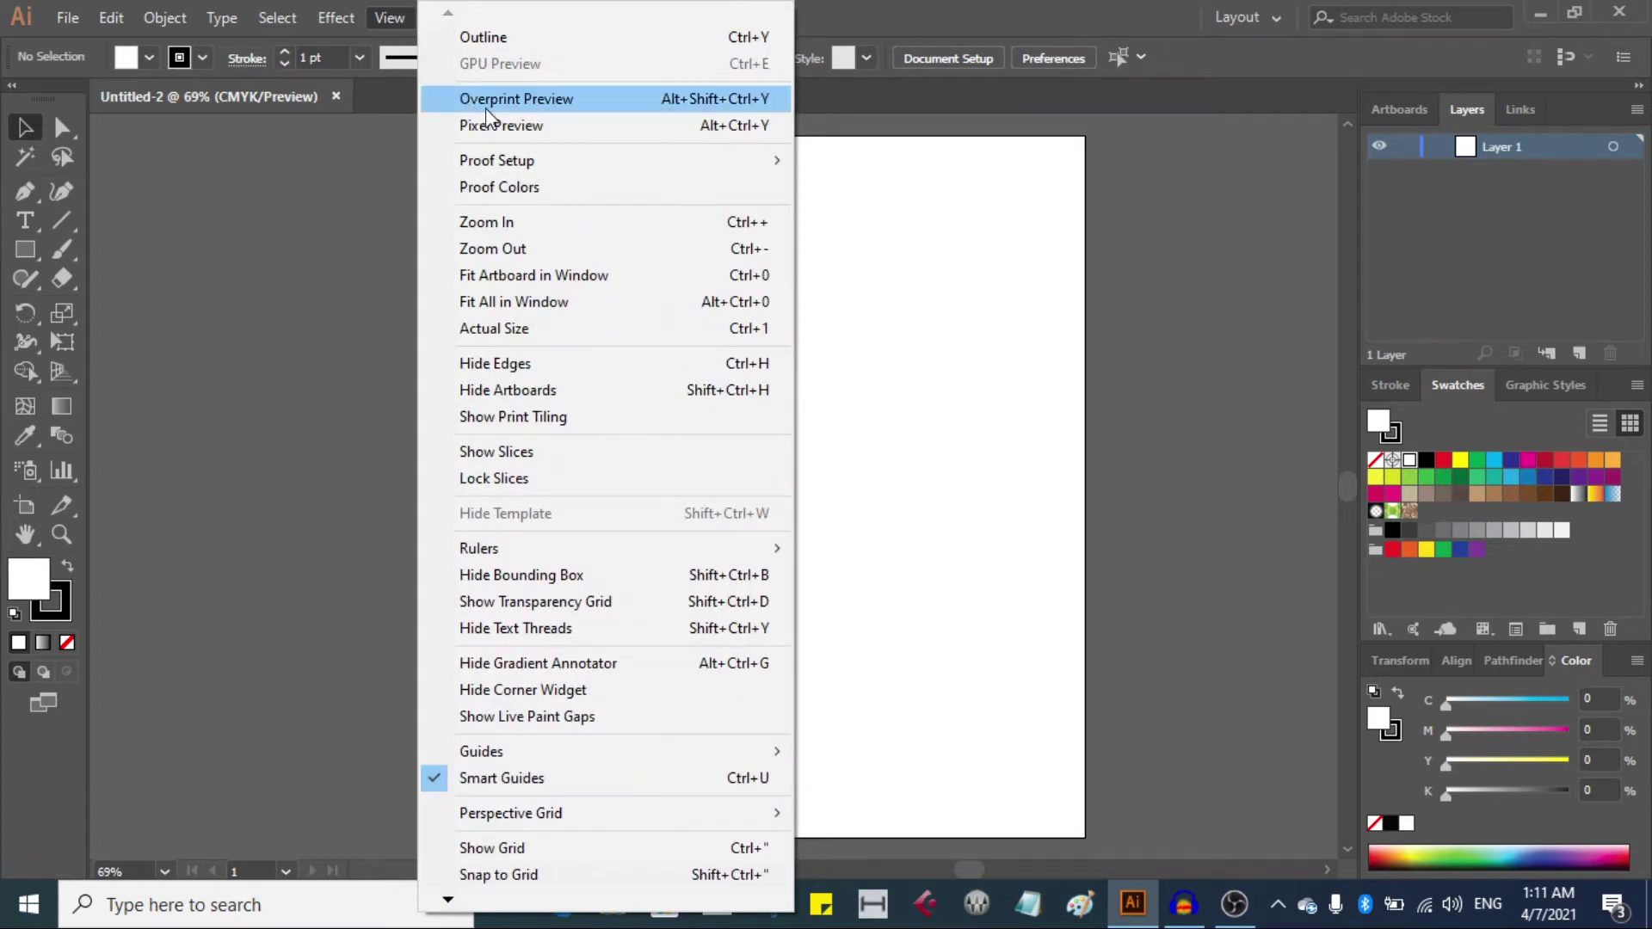
left_click(605, 99)
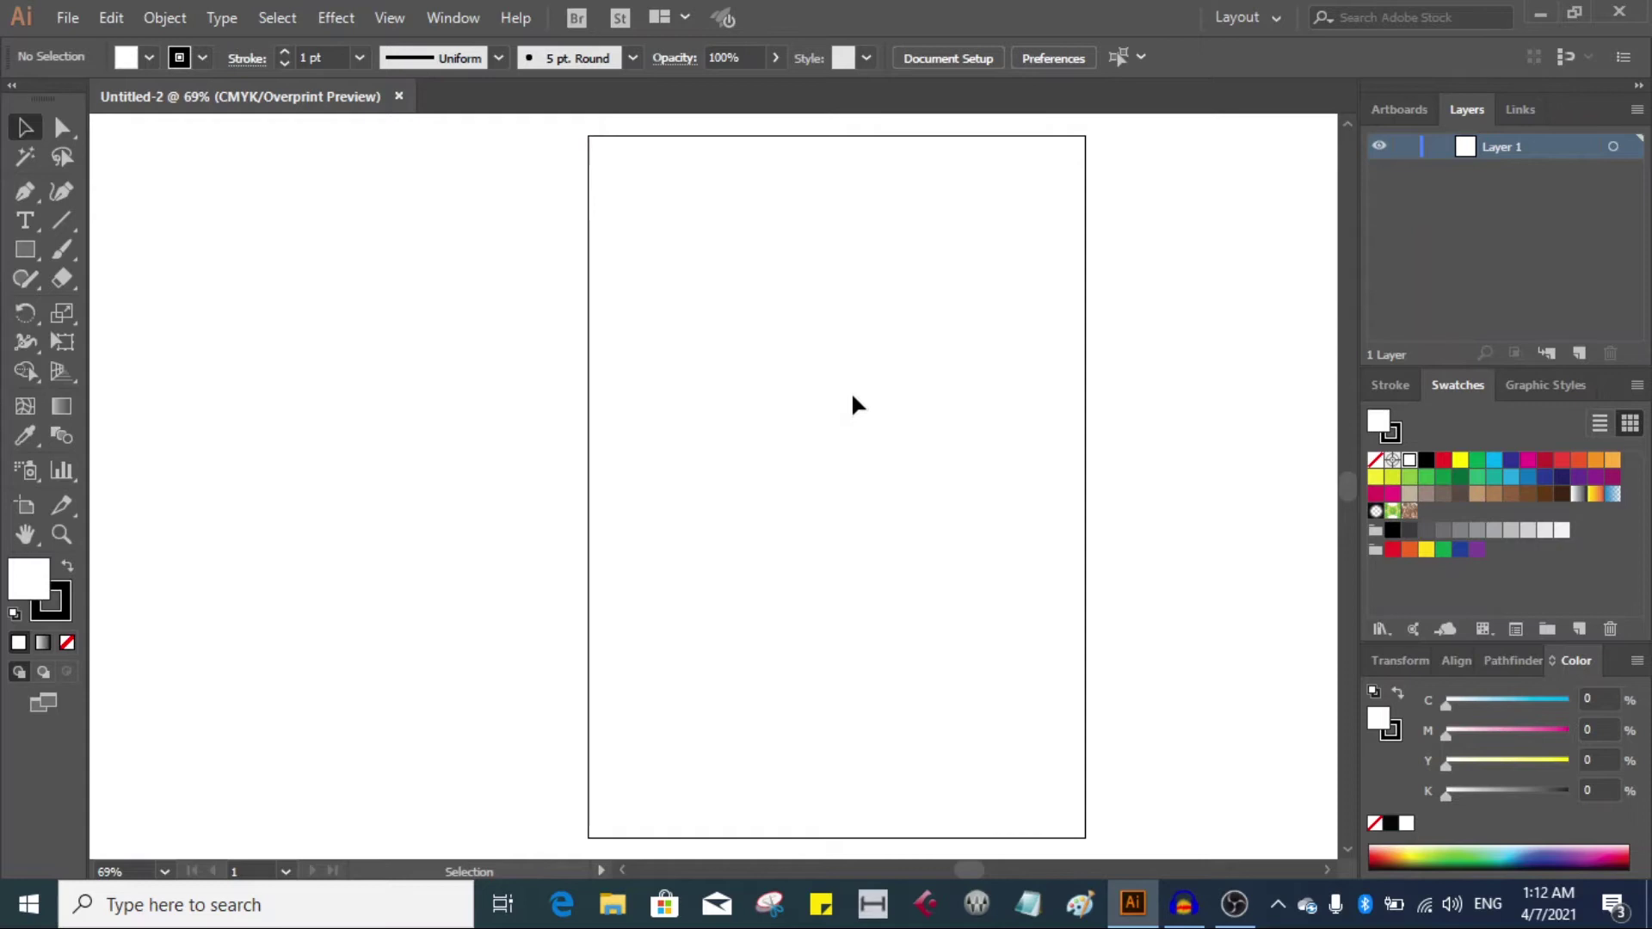
Enter artboard editing through Document Setup and rename the A4 artboard as Pendahuluan.
left_click(927, 57)
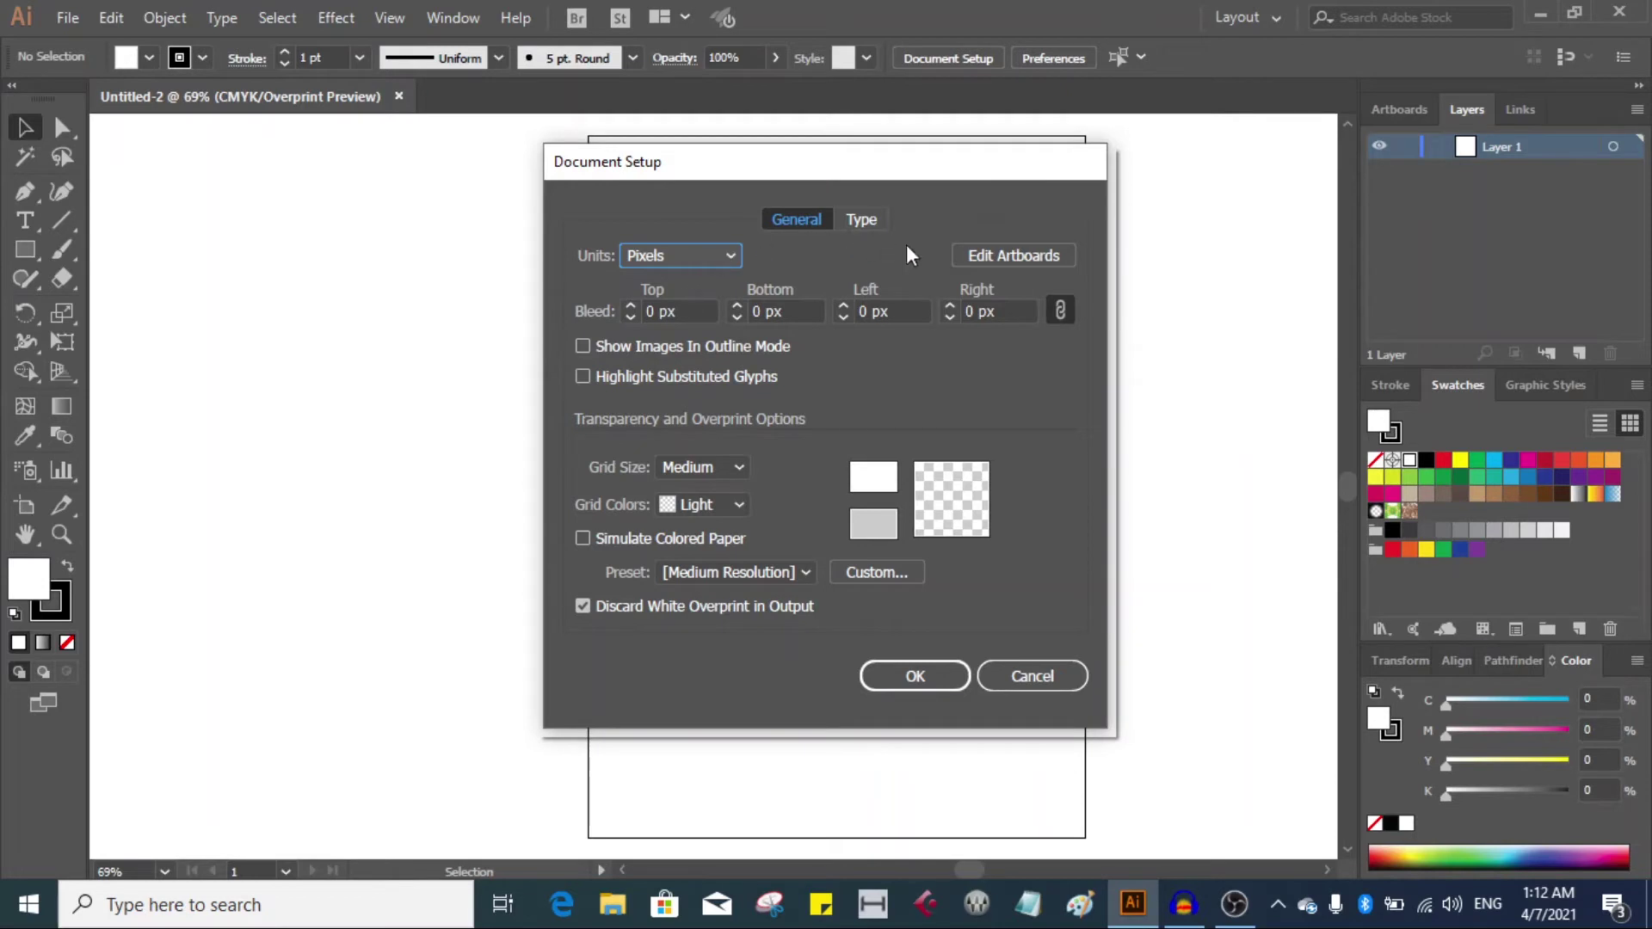
left_click(993, 255)
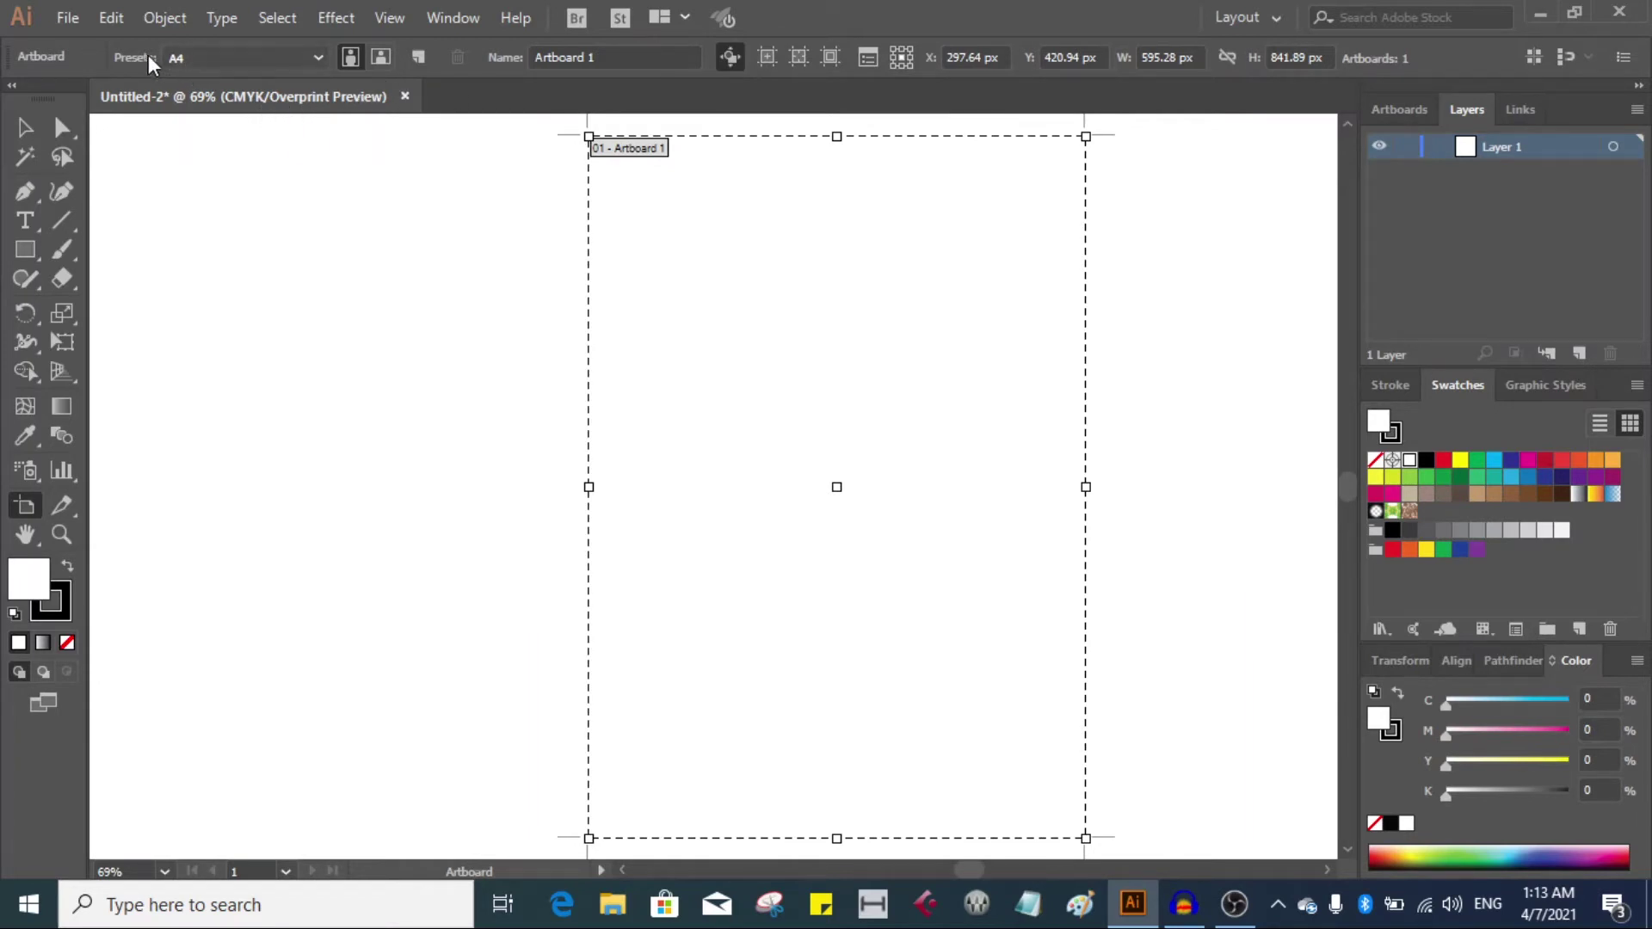
left_click(318, 58)
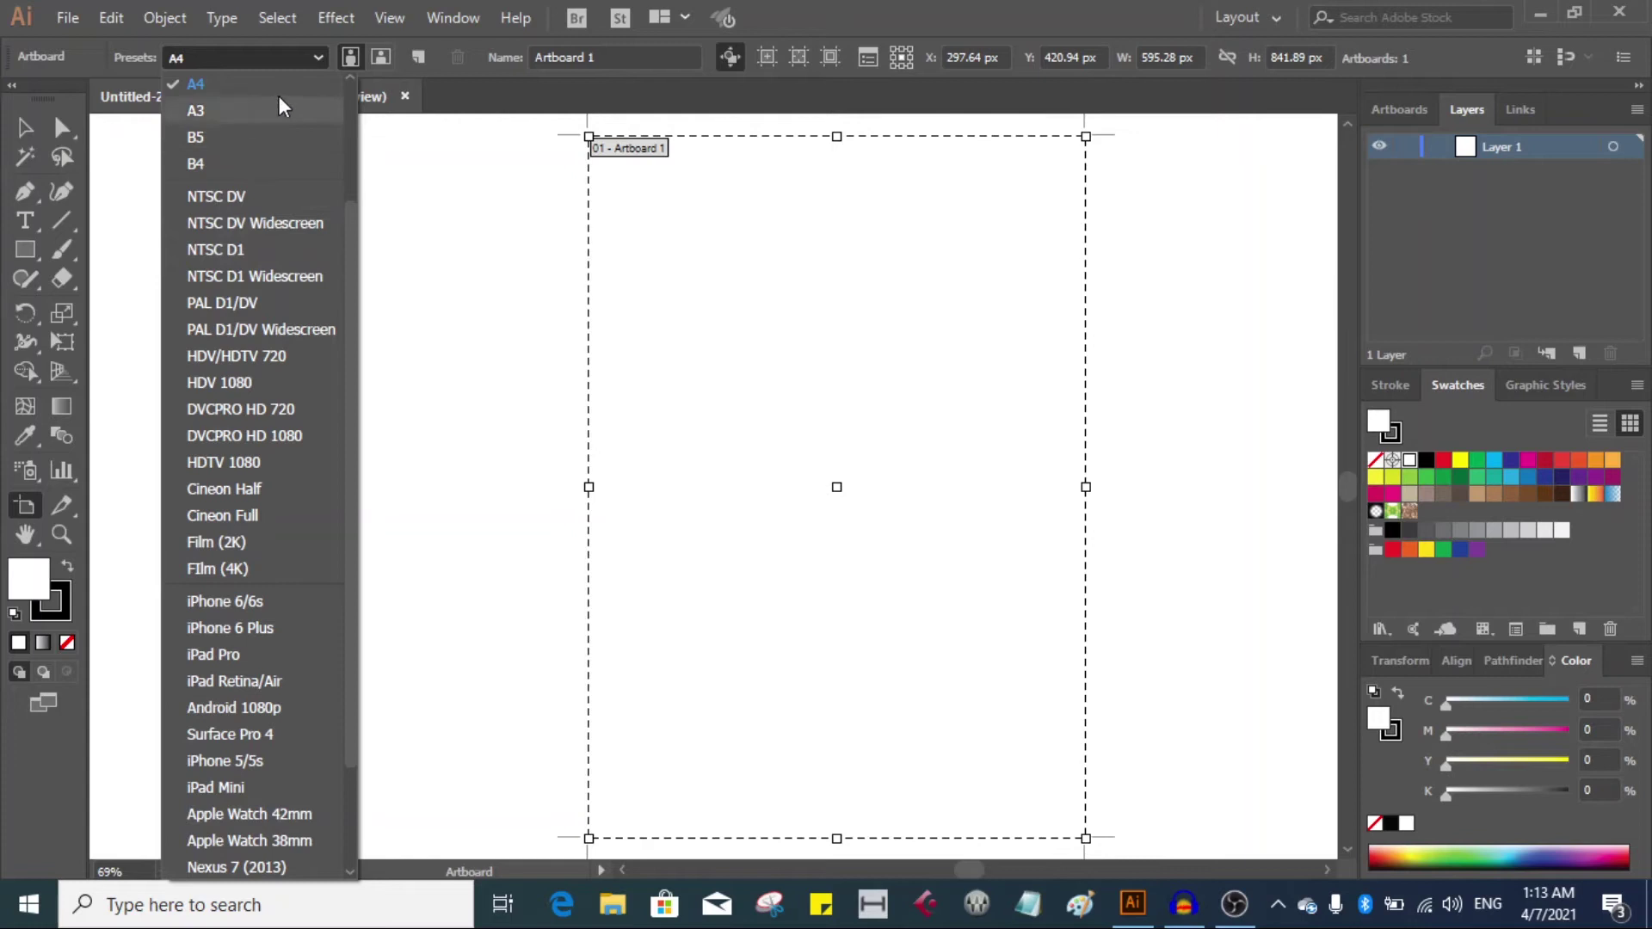
left_click(321, 57)
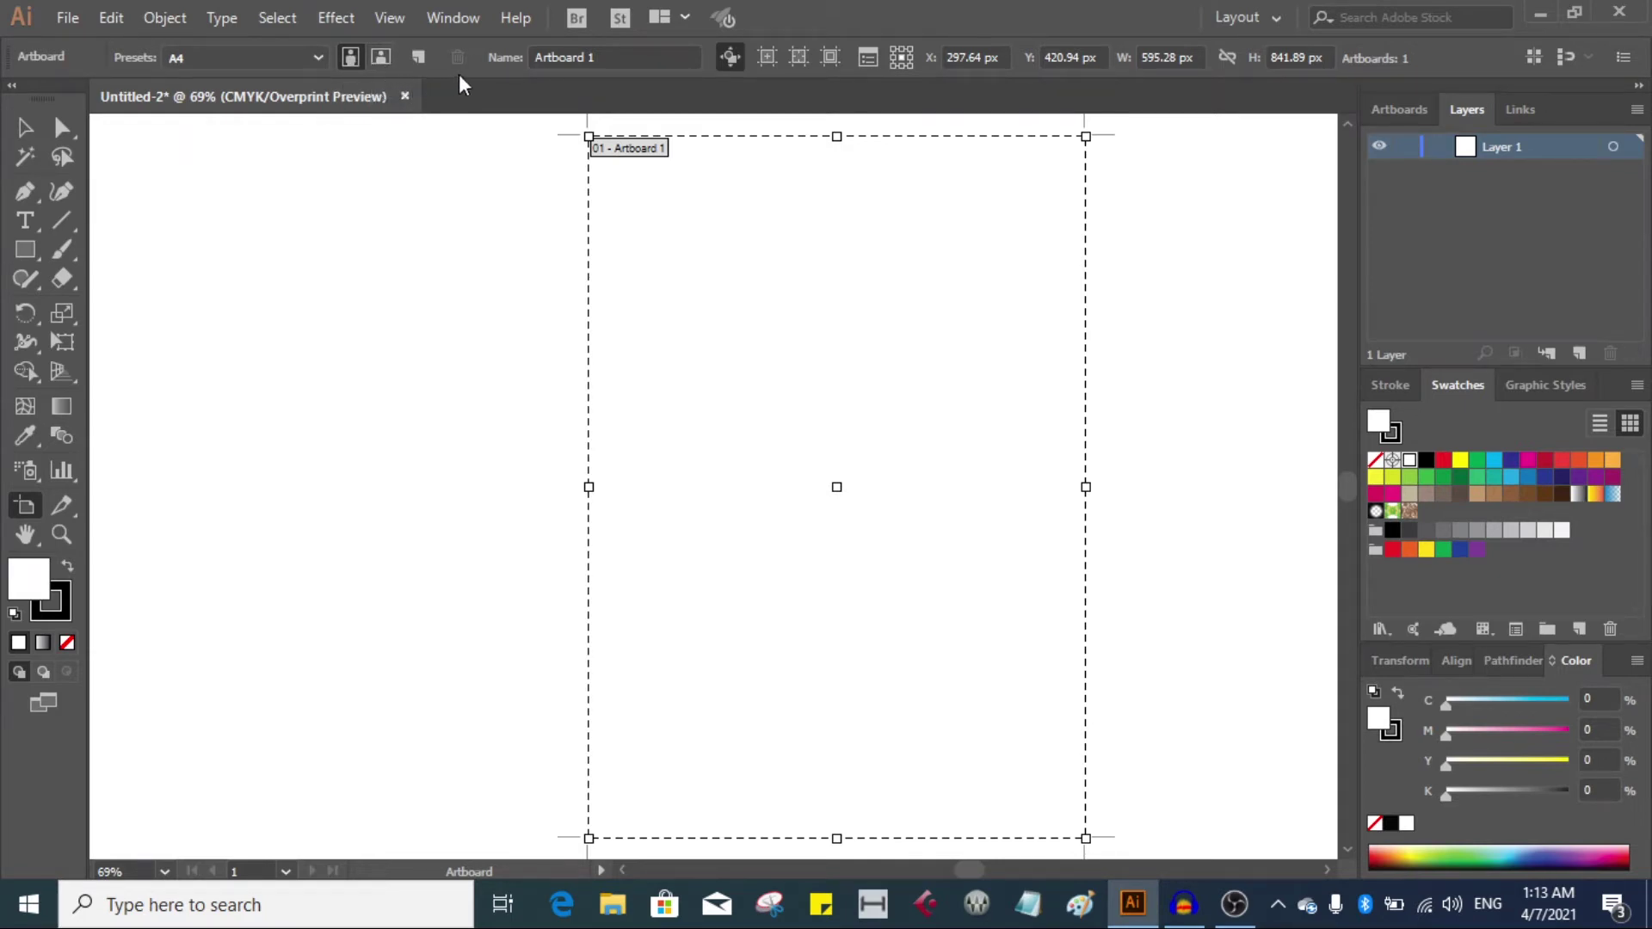
left_click(607, 56)
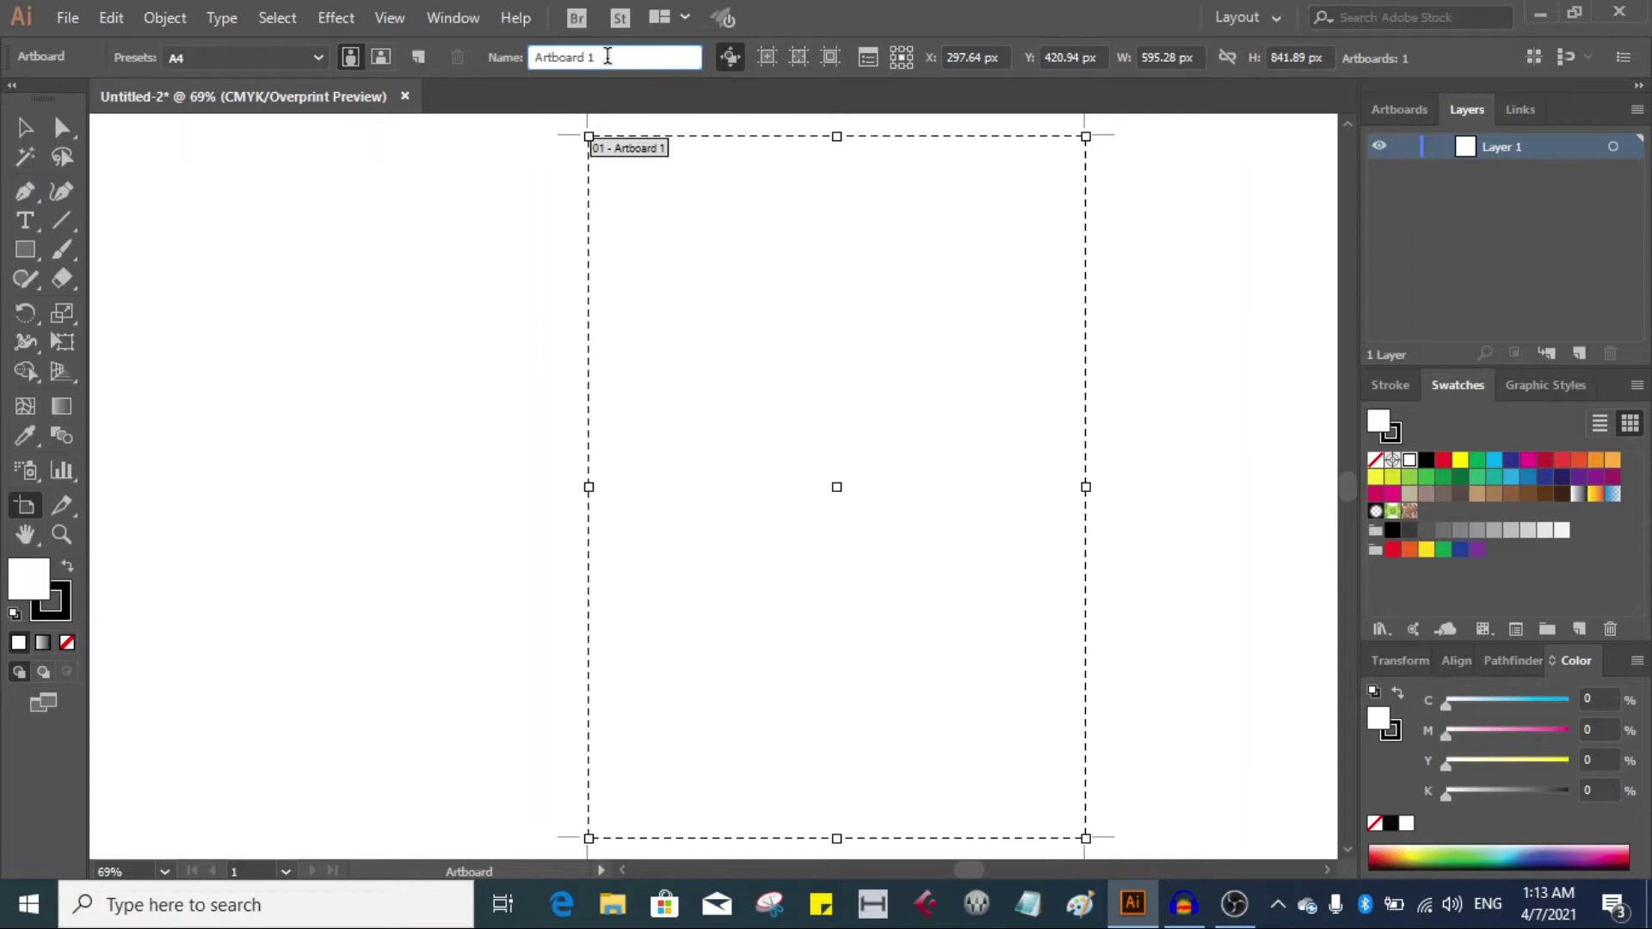
key("BackSpace")
key("BackSpace")
key("BackSpace")
key("BackSpace")
key("BackSpace")
key("BackSpace")
key("BackSpace")
key("BackSpace")
key("BackSpace")
key("BackSpace")
type("P")
type("endahulu")
type("a")
type("n")
key("Return")
Draw an artboard about 181 × 339 px right of Pendahuluan and another about 526 × 828 px on its other side, and leave artboard editing.
left_click_drag(1144, 135, 1297, 419)
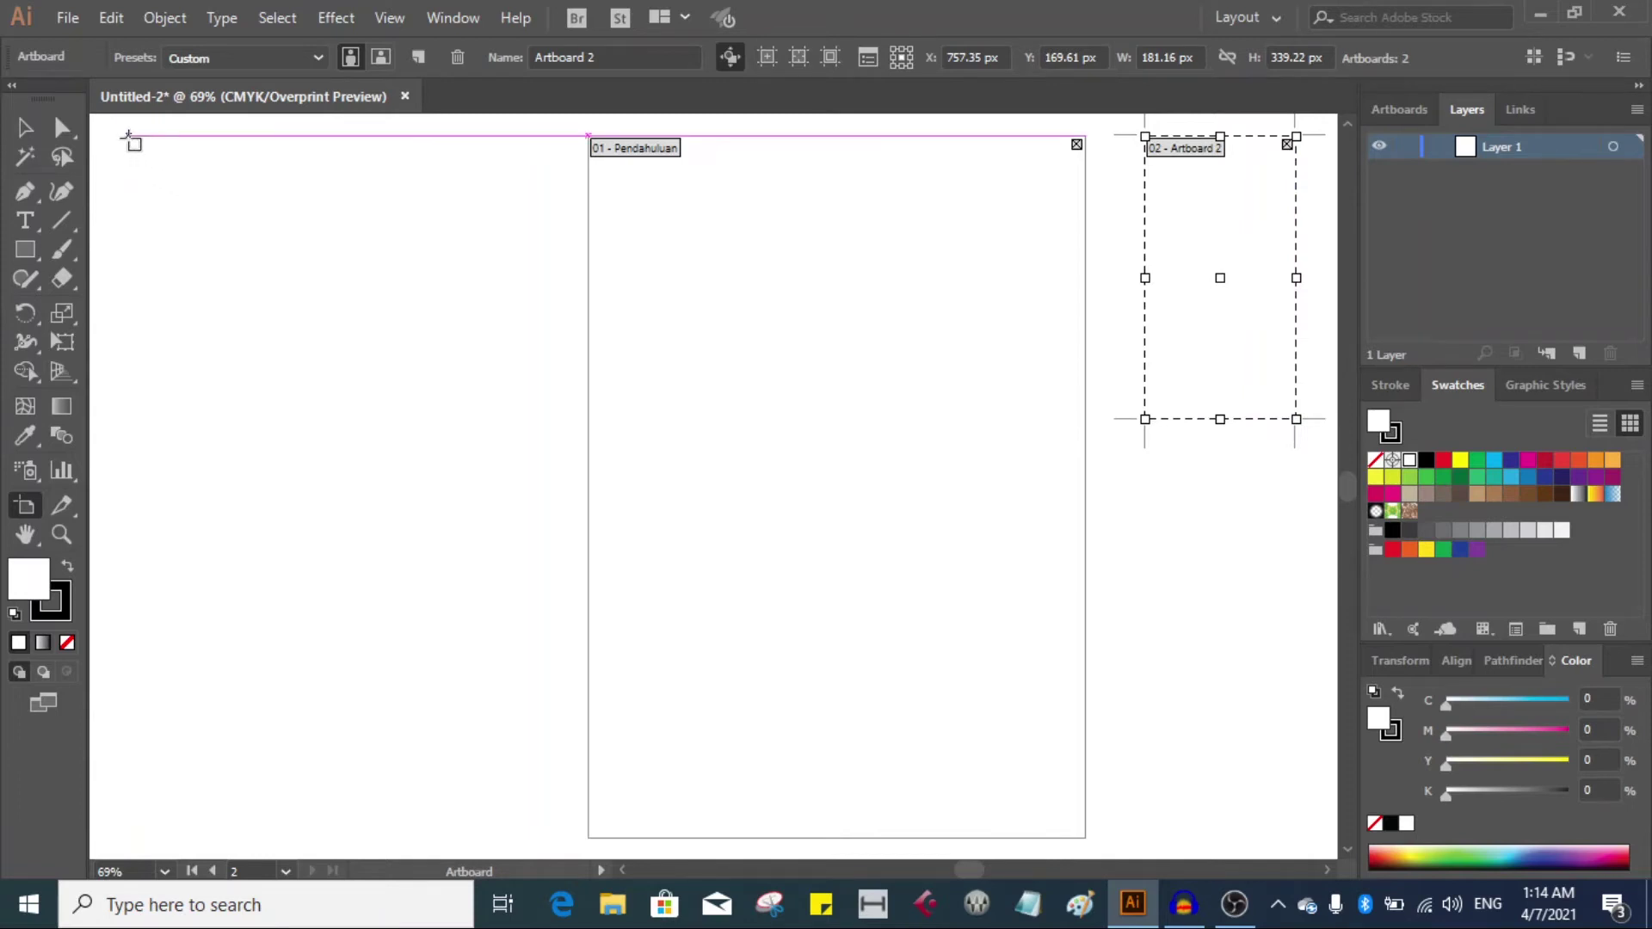
left_click_drag(128, 135, 569, 827)
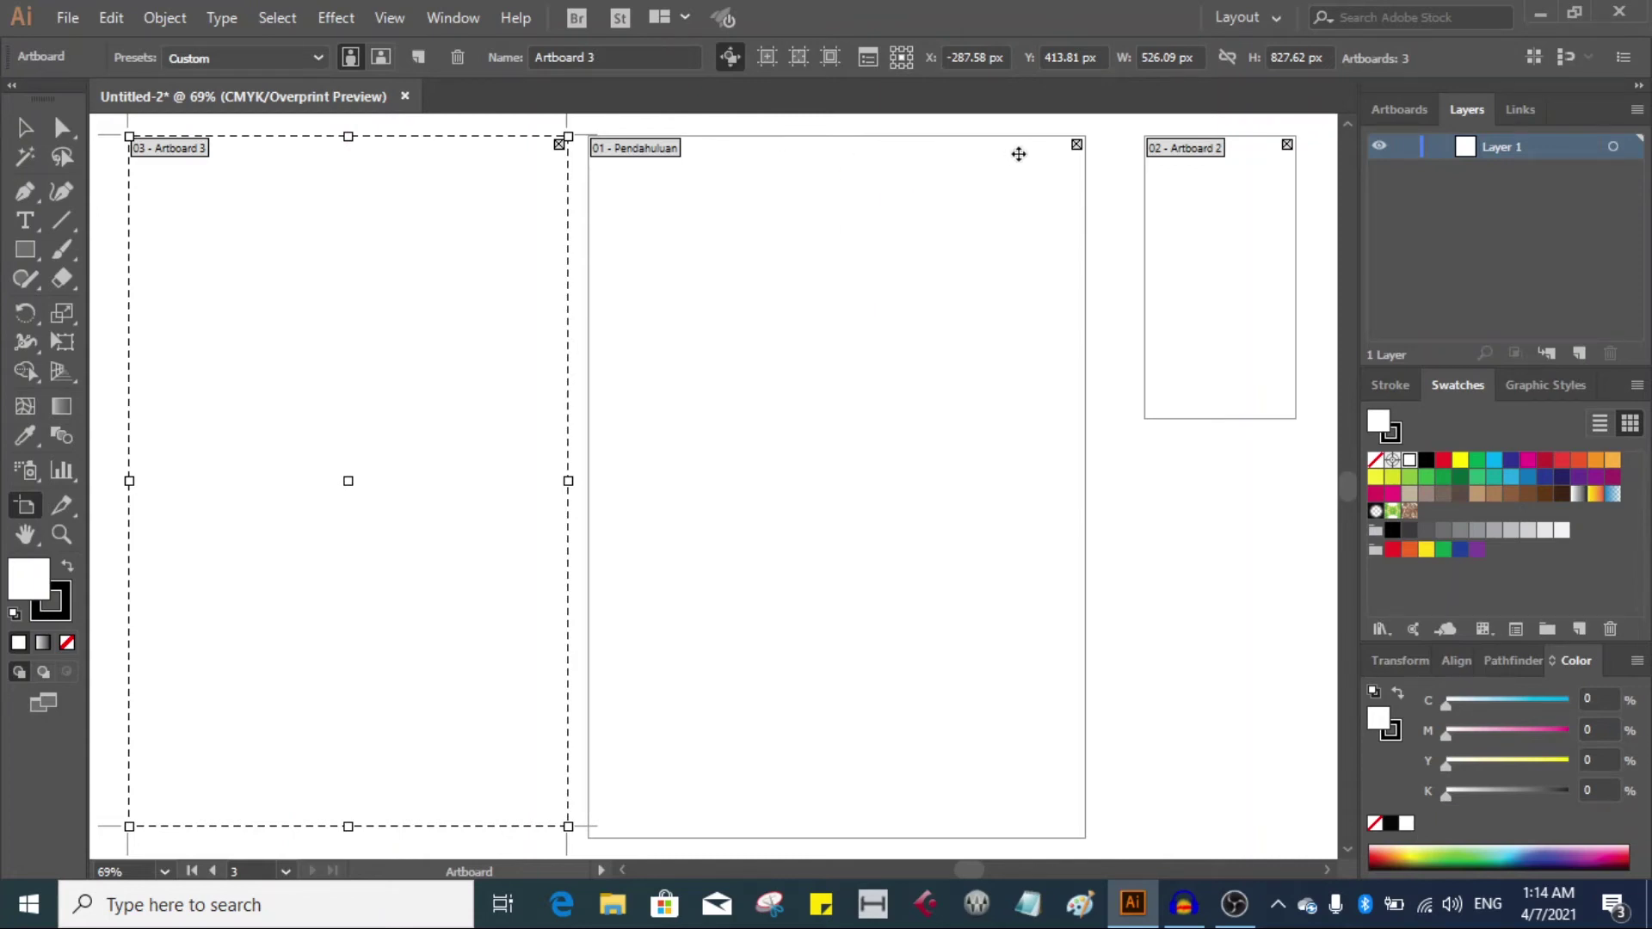
left_click(971, 180)
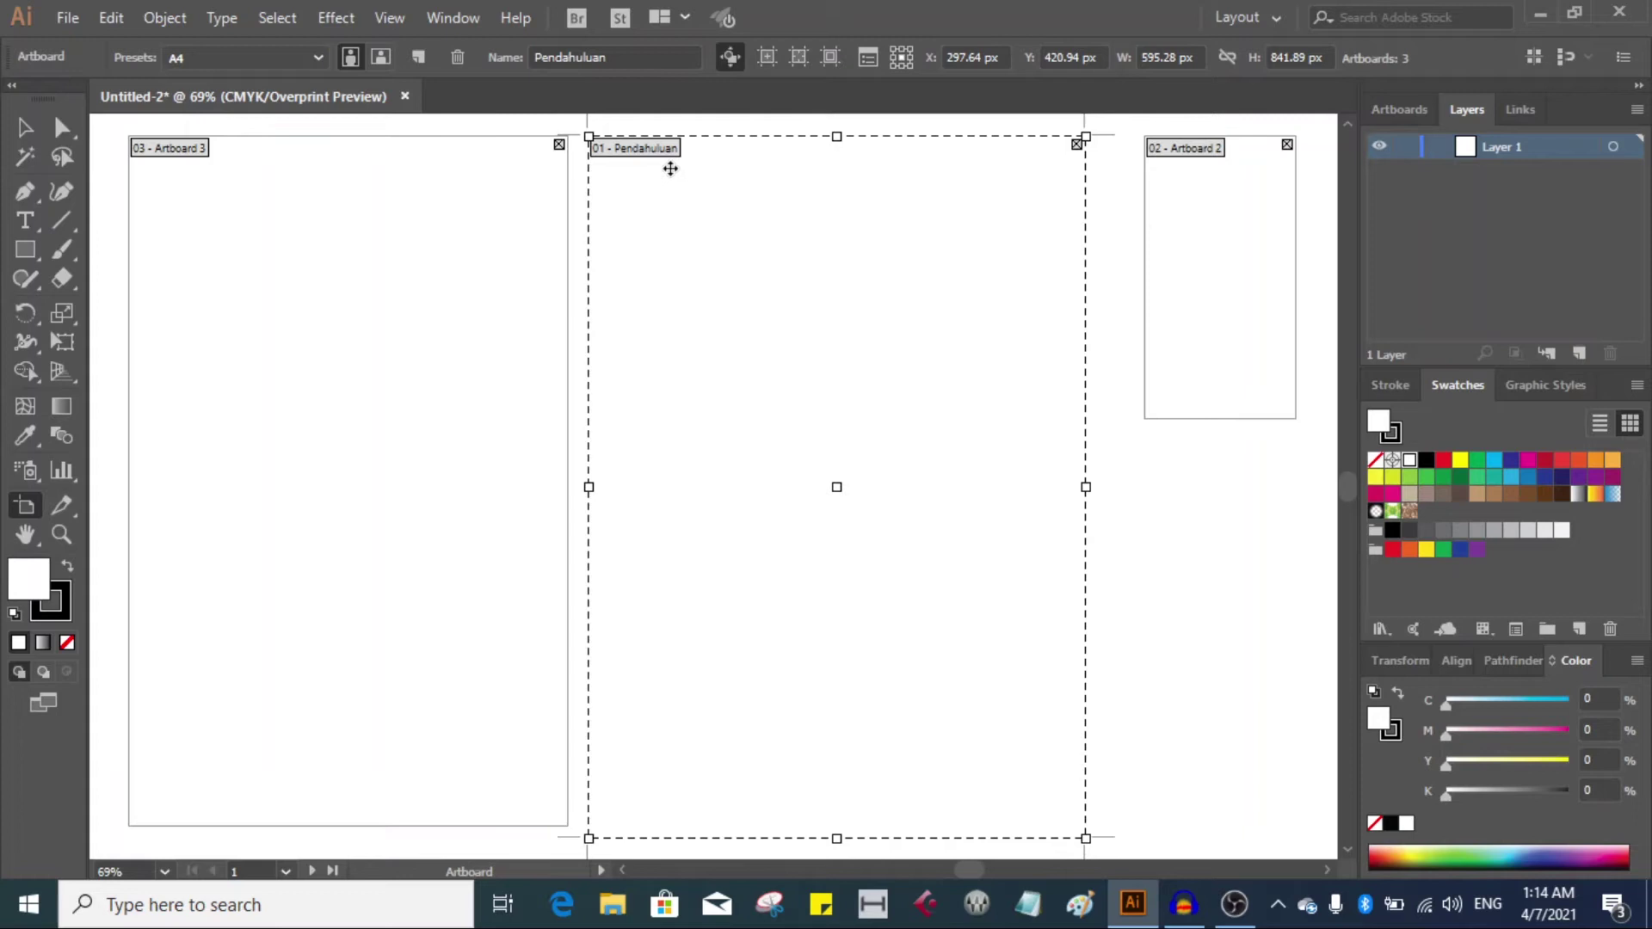
left_click(1202, 186)
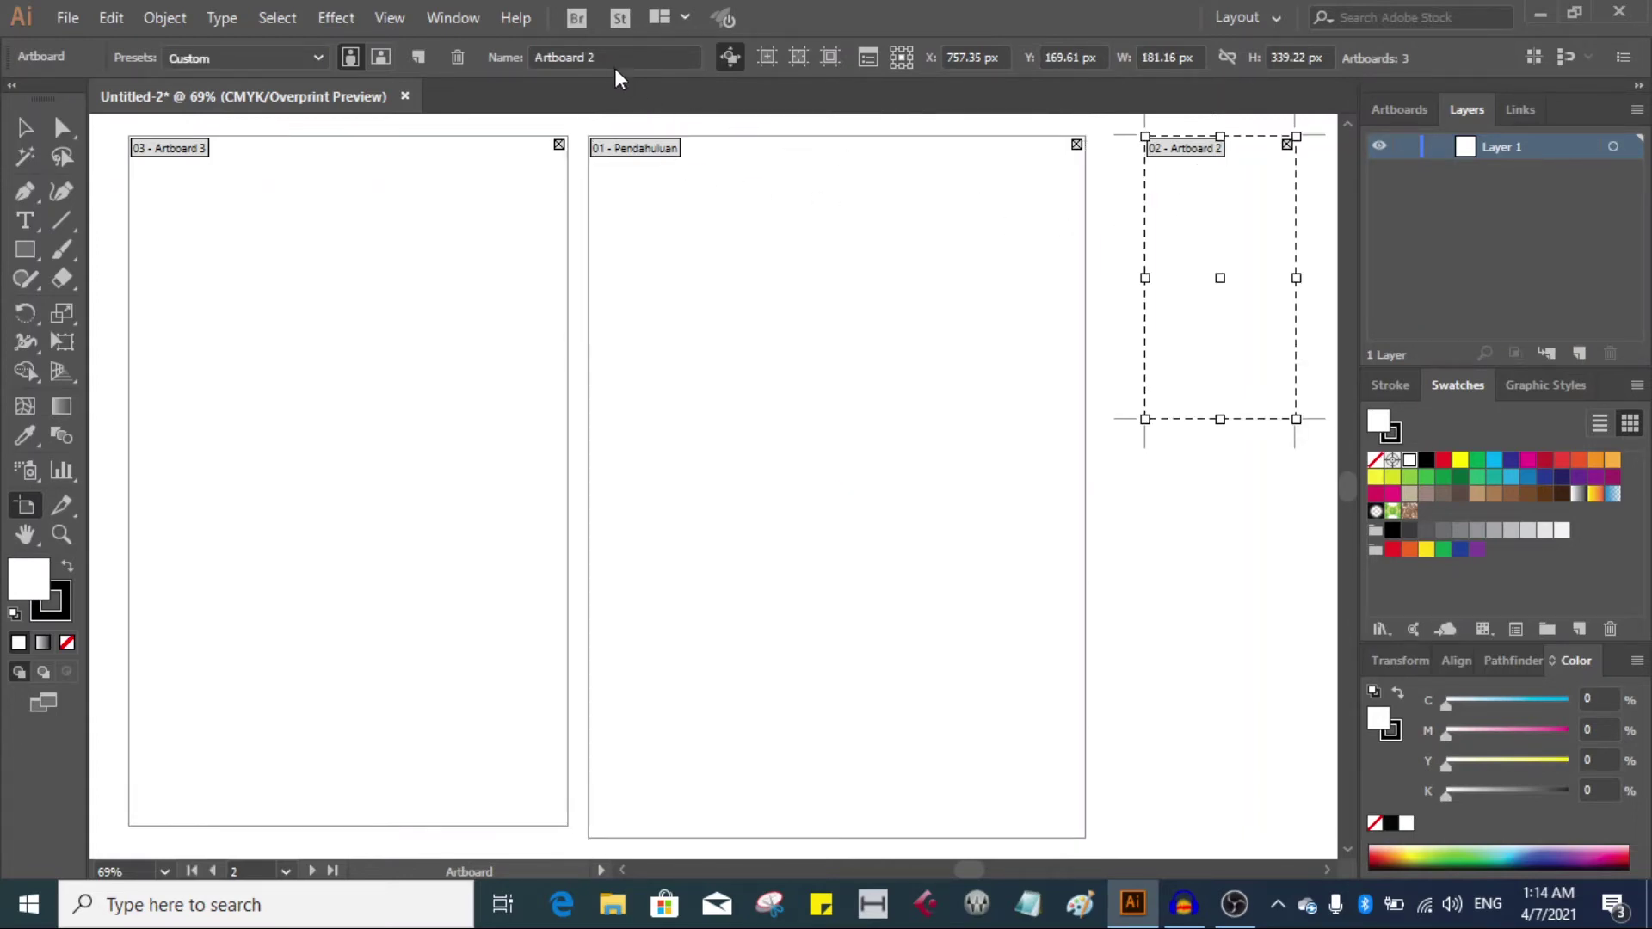
left_click(25, 129)
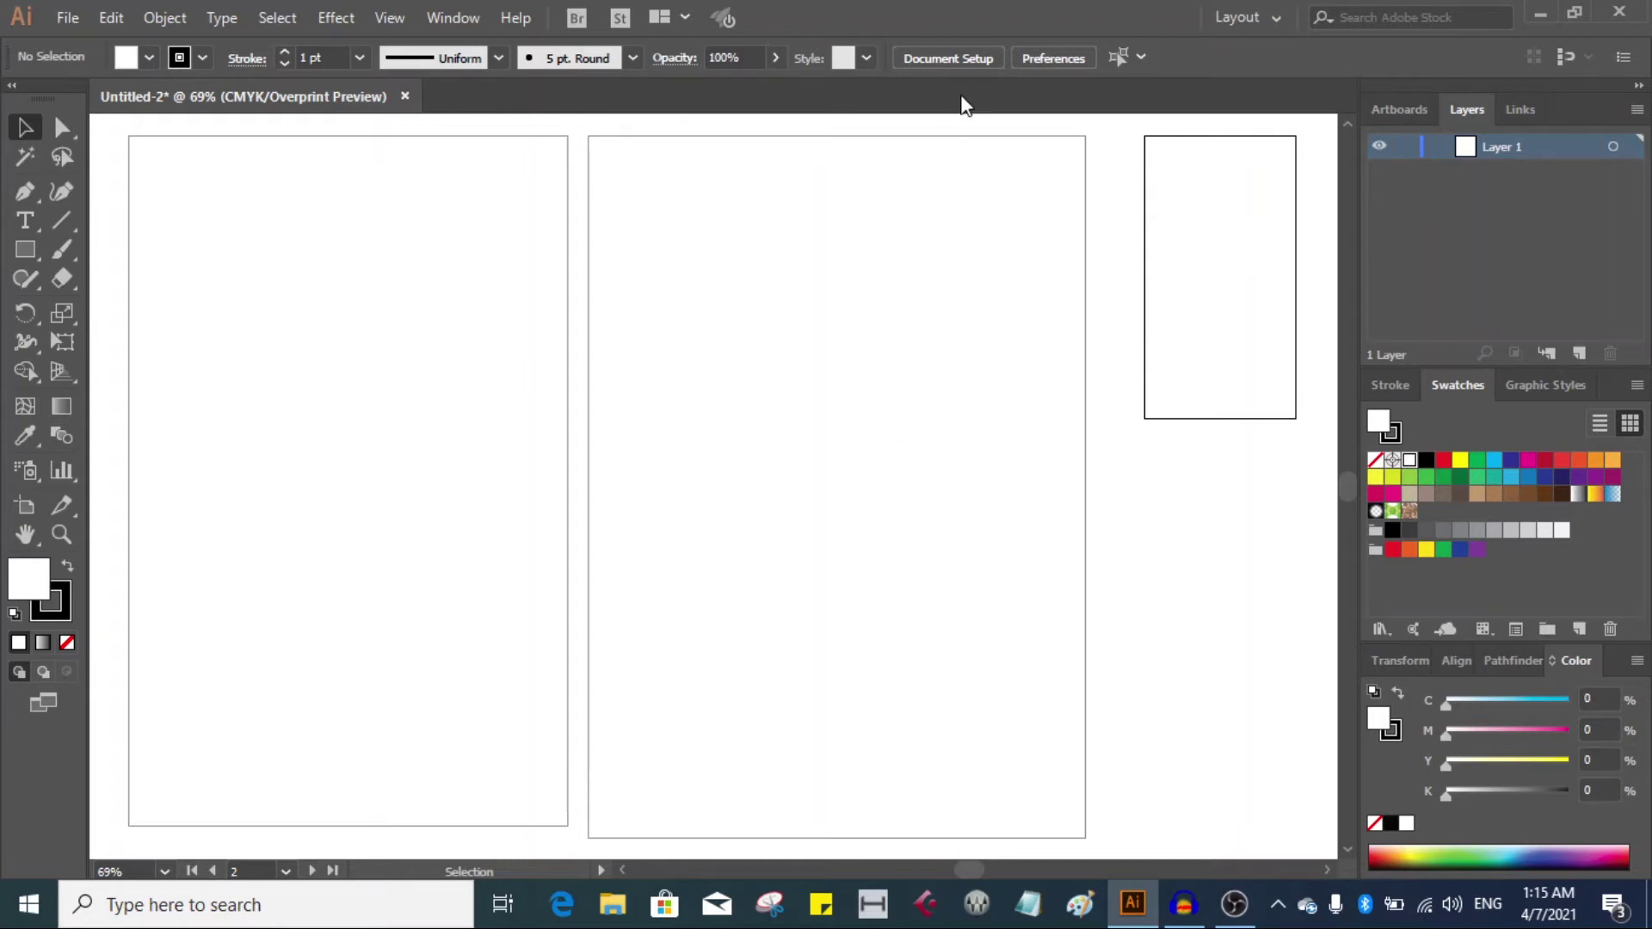
Reopen artboard editing through Document Setup, delete the two extra artboards beside Pendahuluan, and return to the Selection tool.
left_click(957, 59)
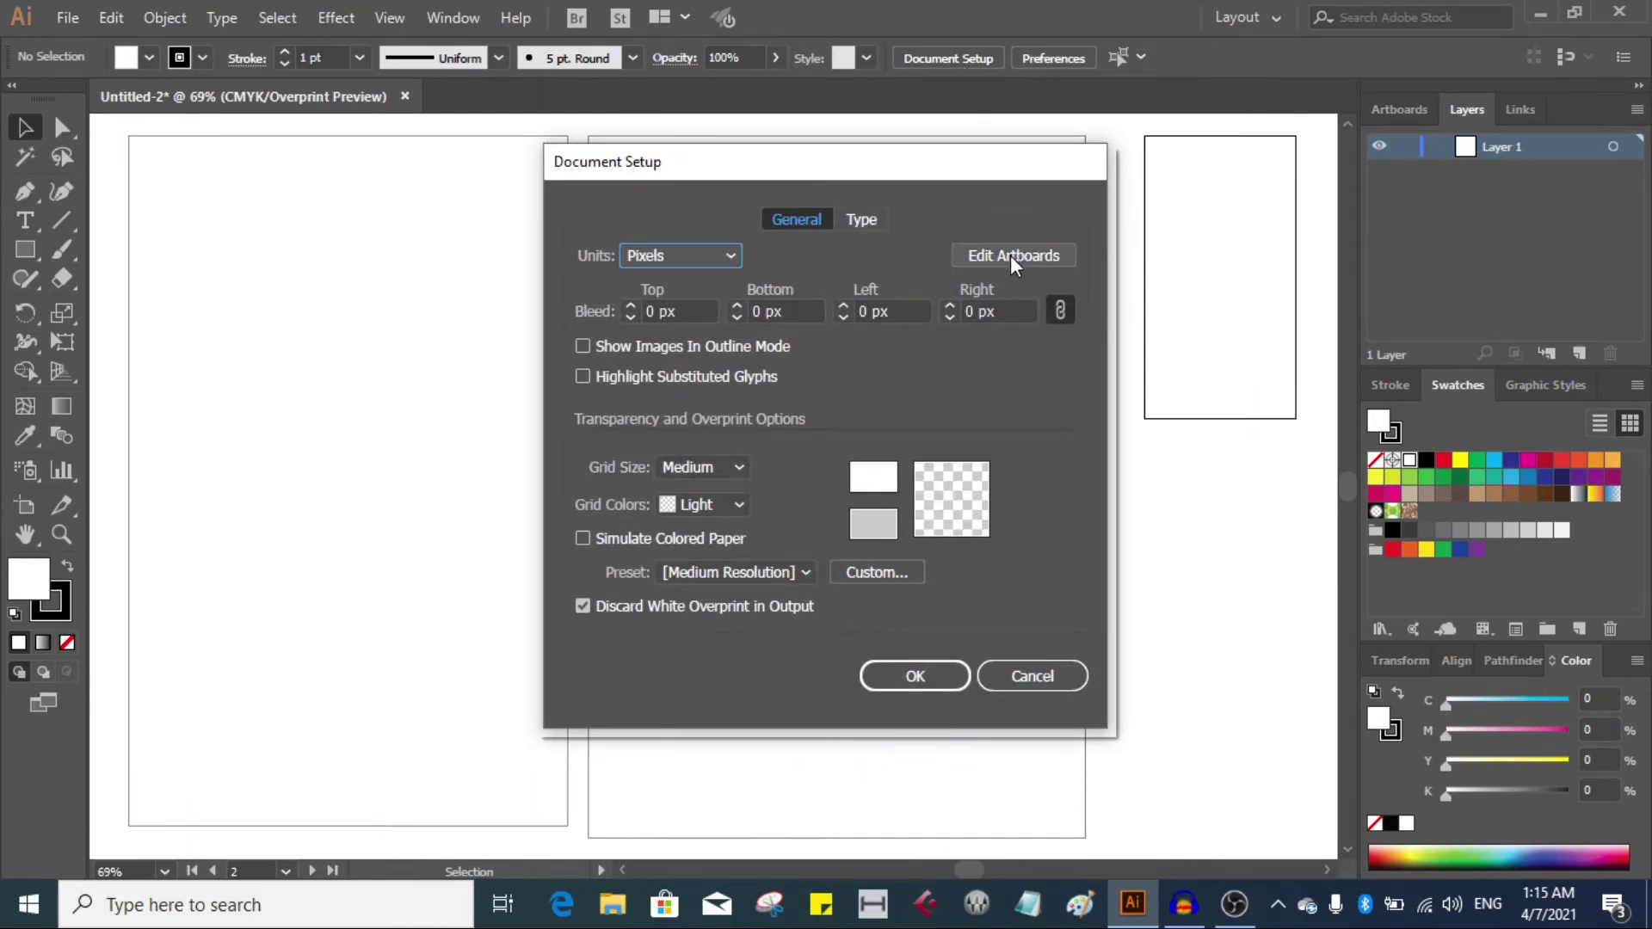
left_click(1010, 256)
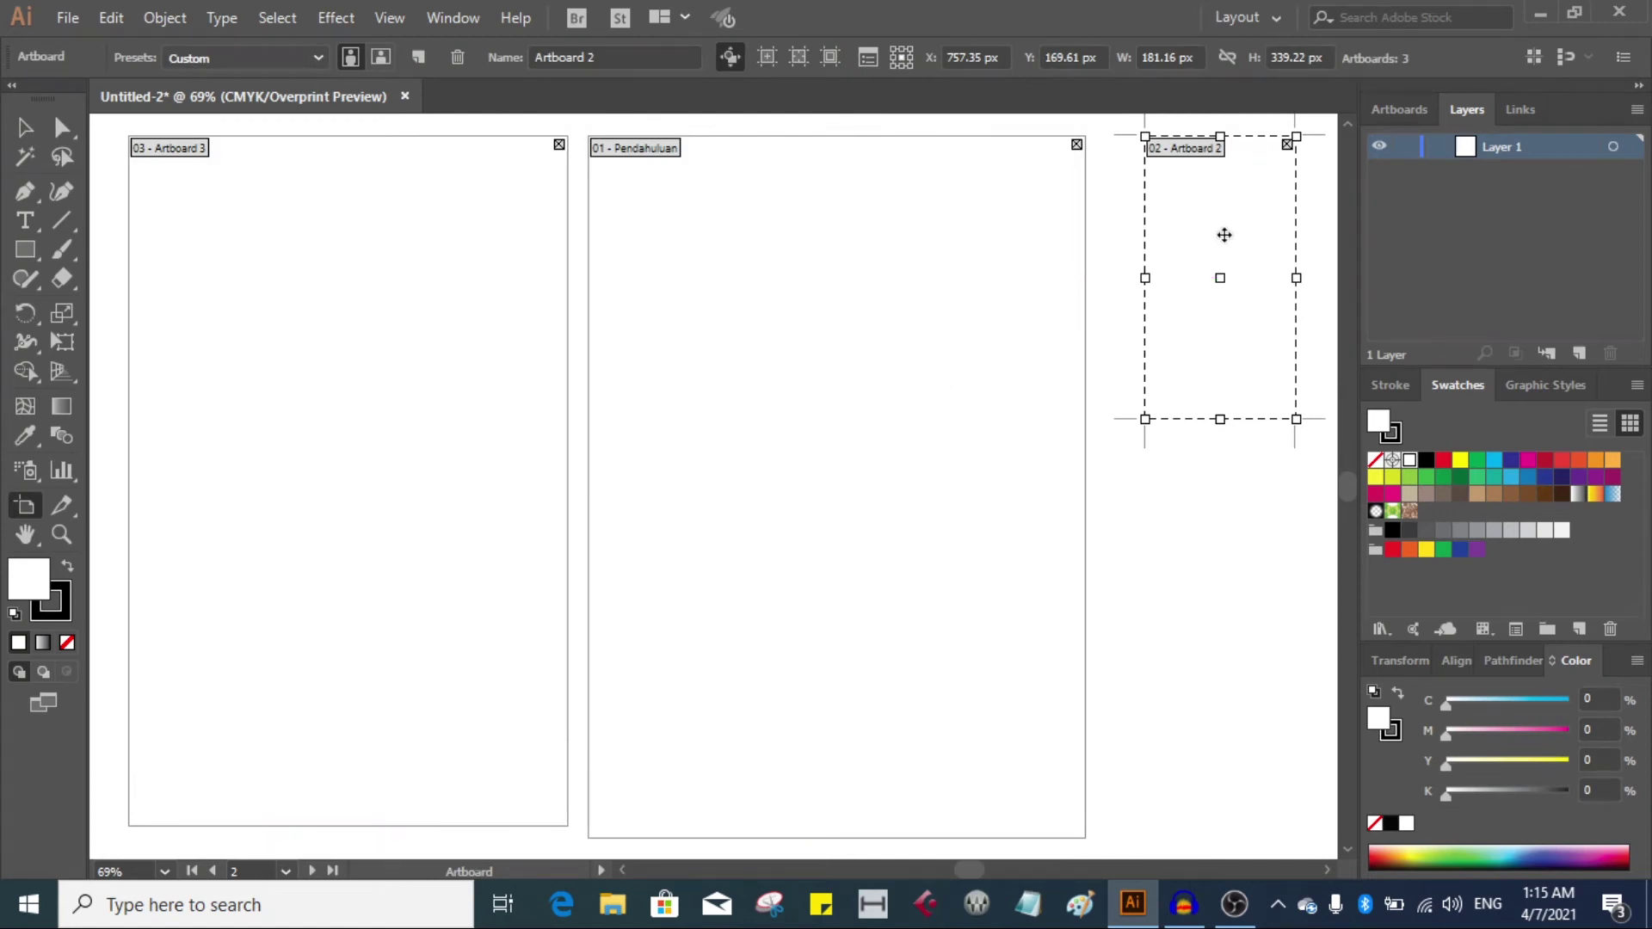
left_click(1288, 145)
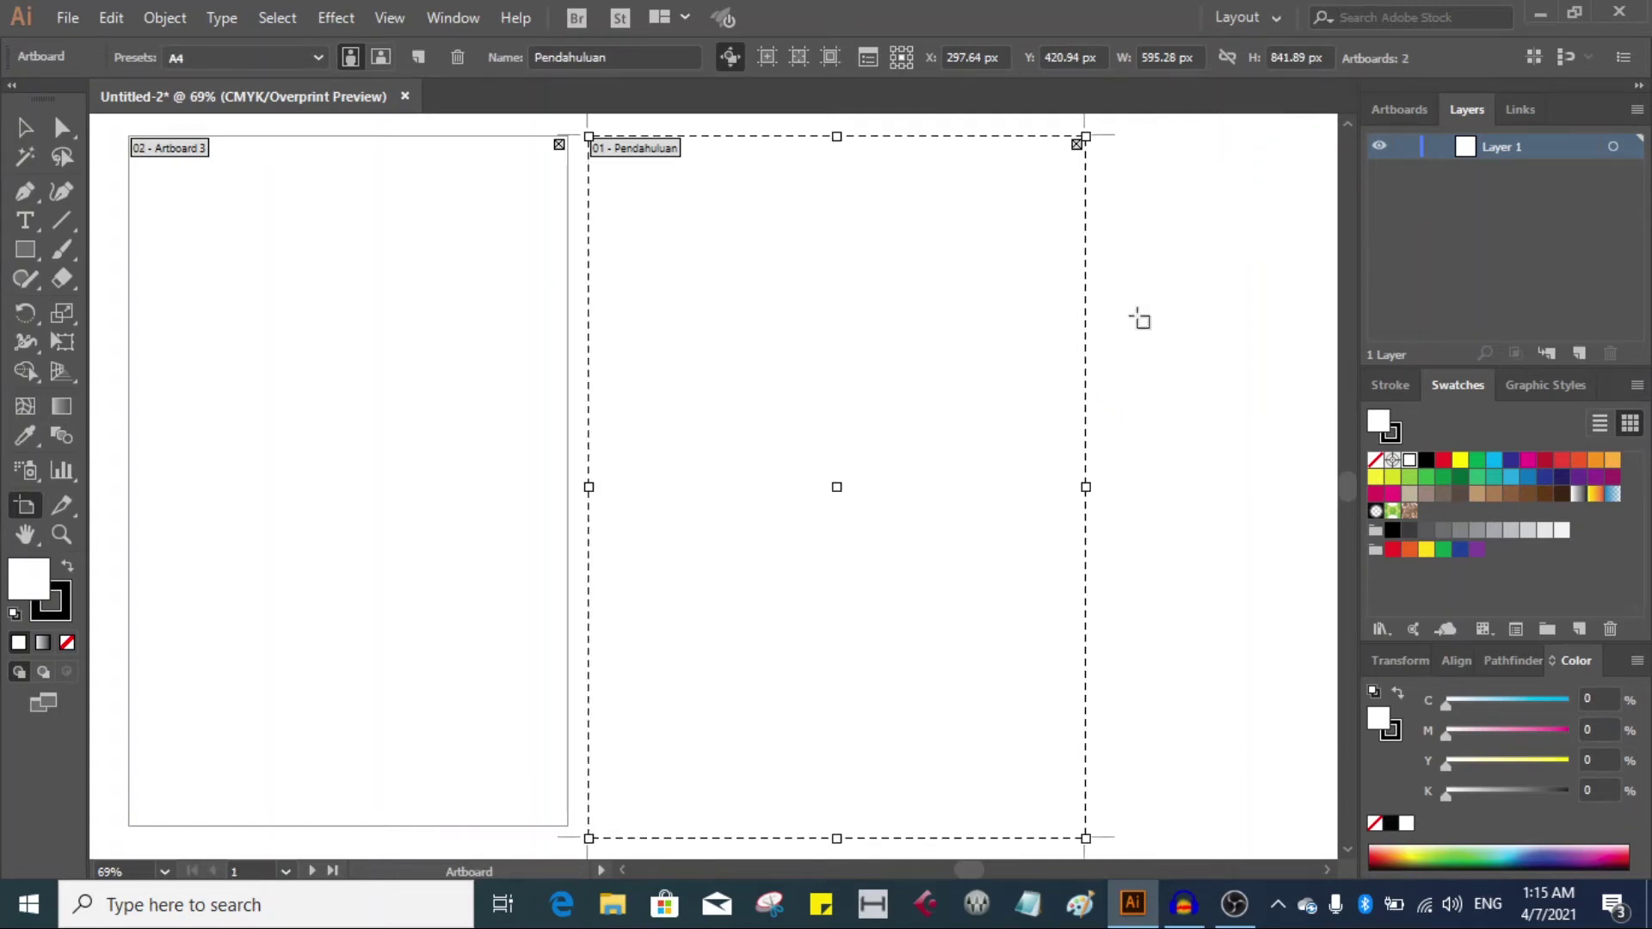
left_click(560, 145)
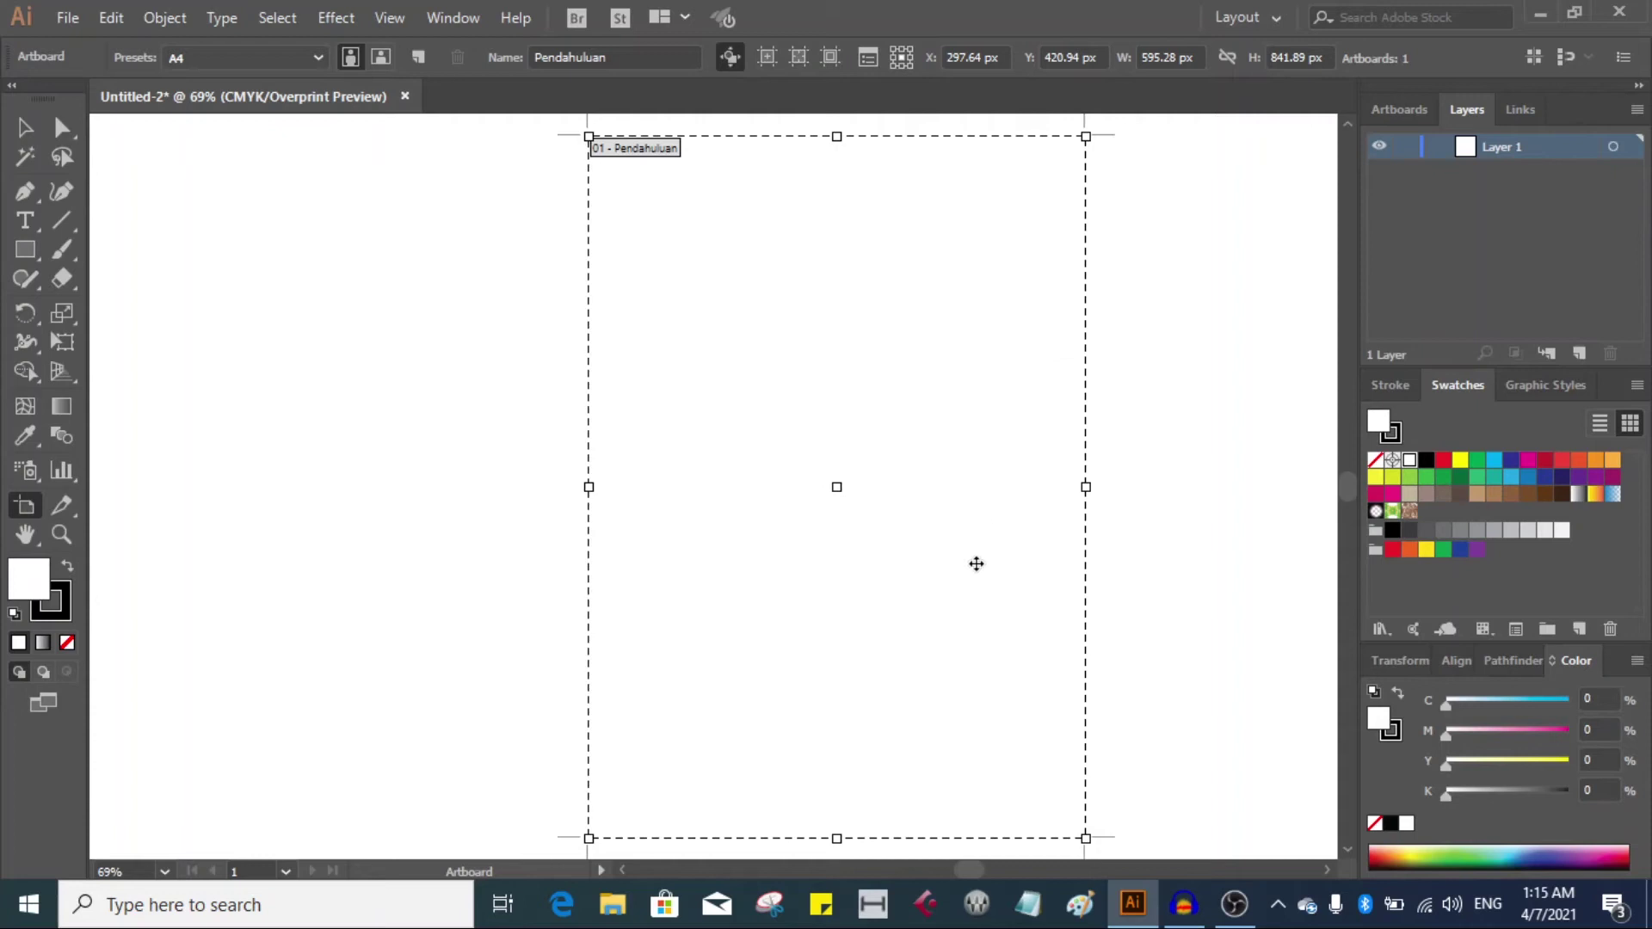
left_click(26, 129)
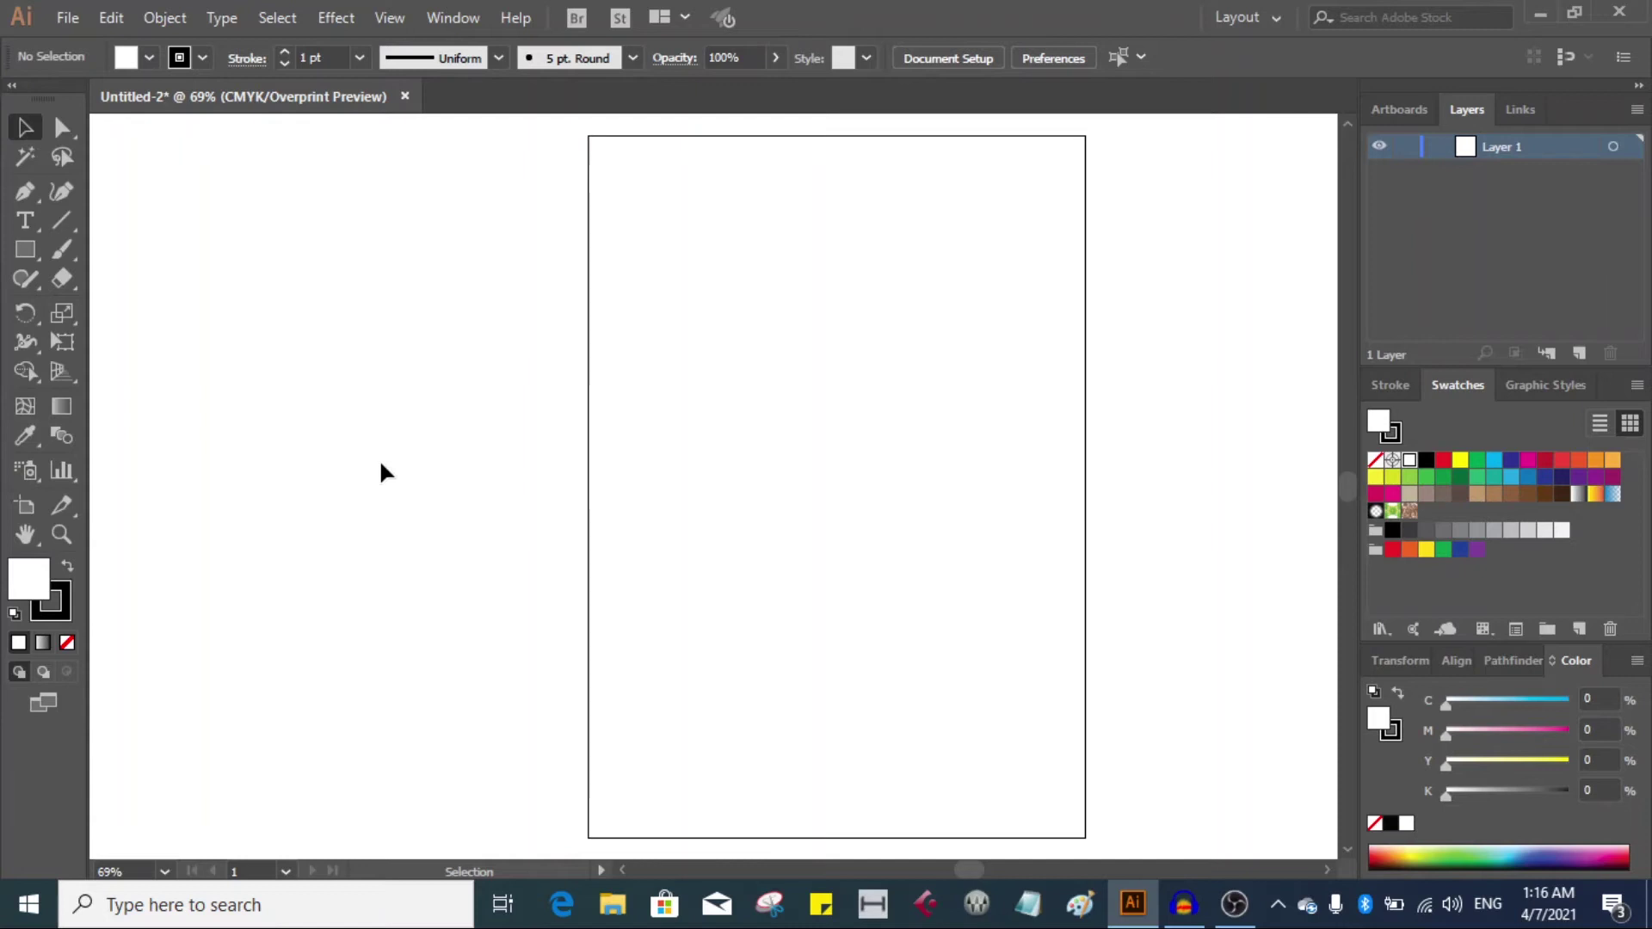
Magnify the artboard's left edge with the Zoom tool and zoom back out to 66.67%.
left_click(64, 534)
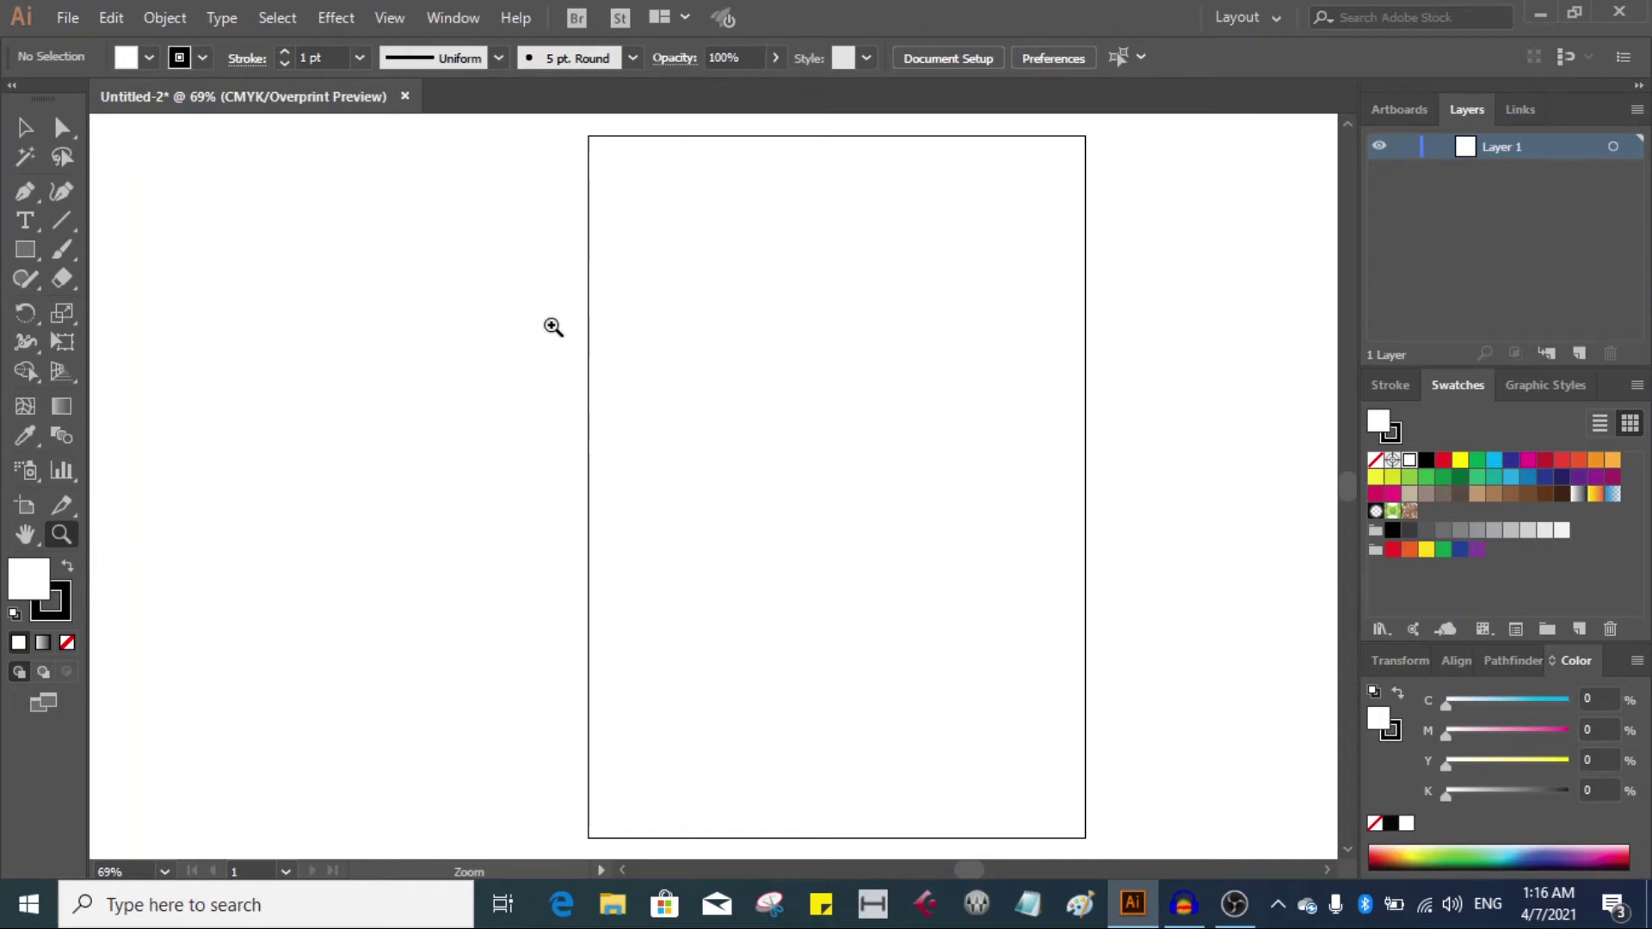
left_click_drag(539, 314, 794, 570)
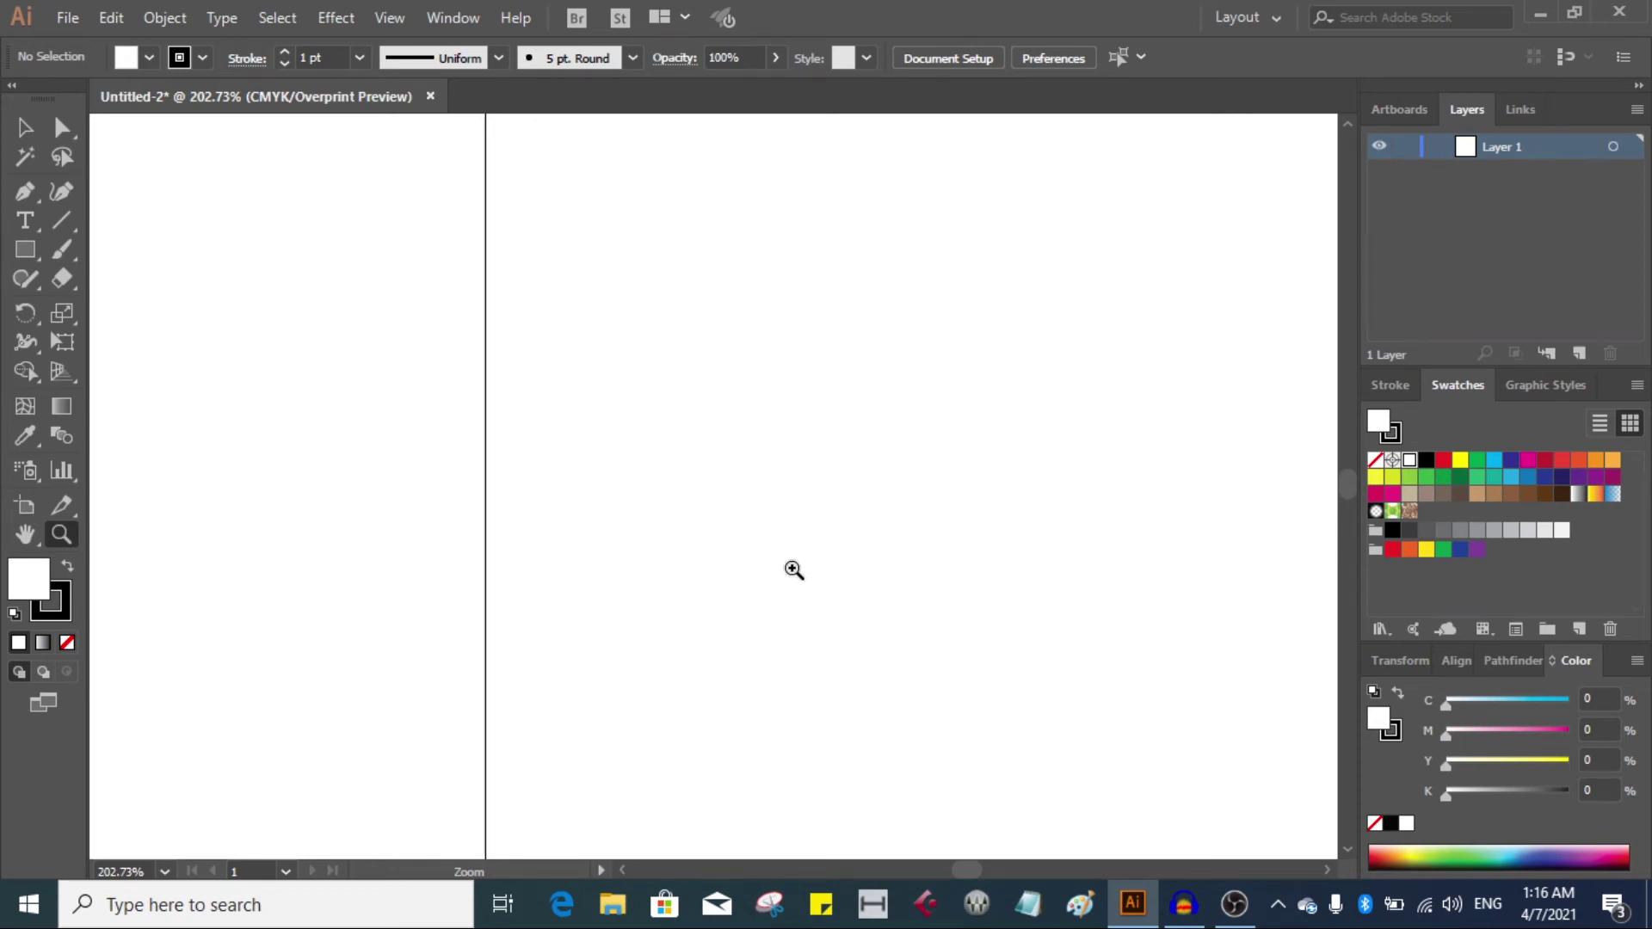
left_click_drag(456, 342, 802, 626)
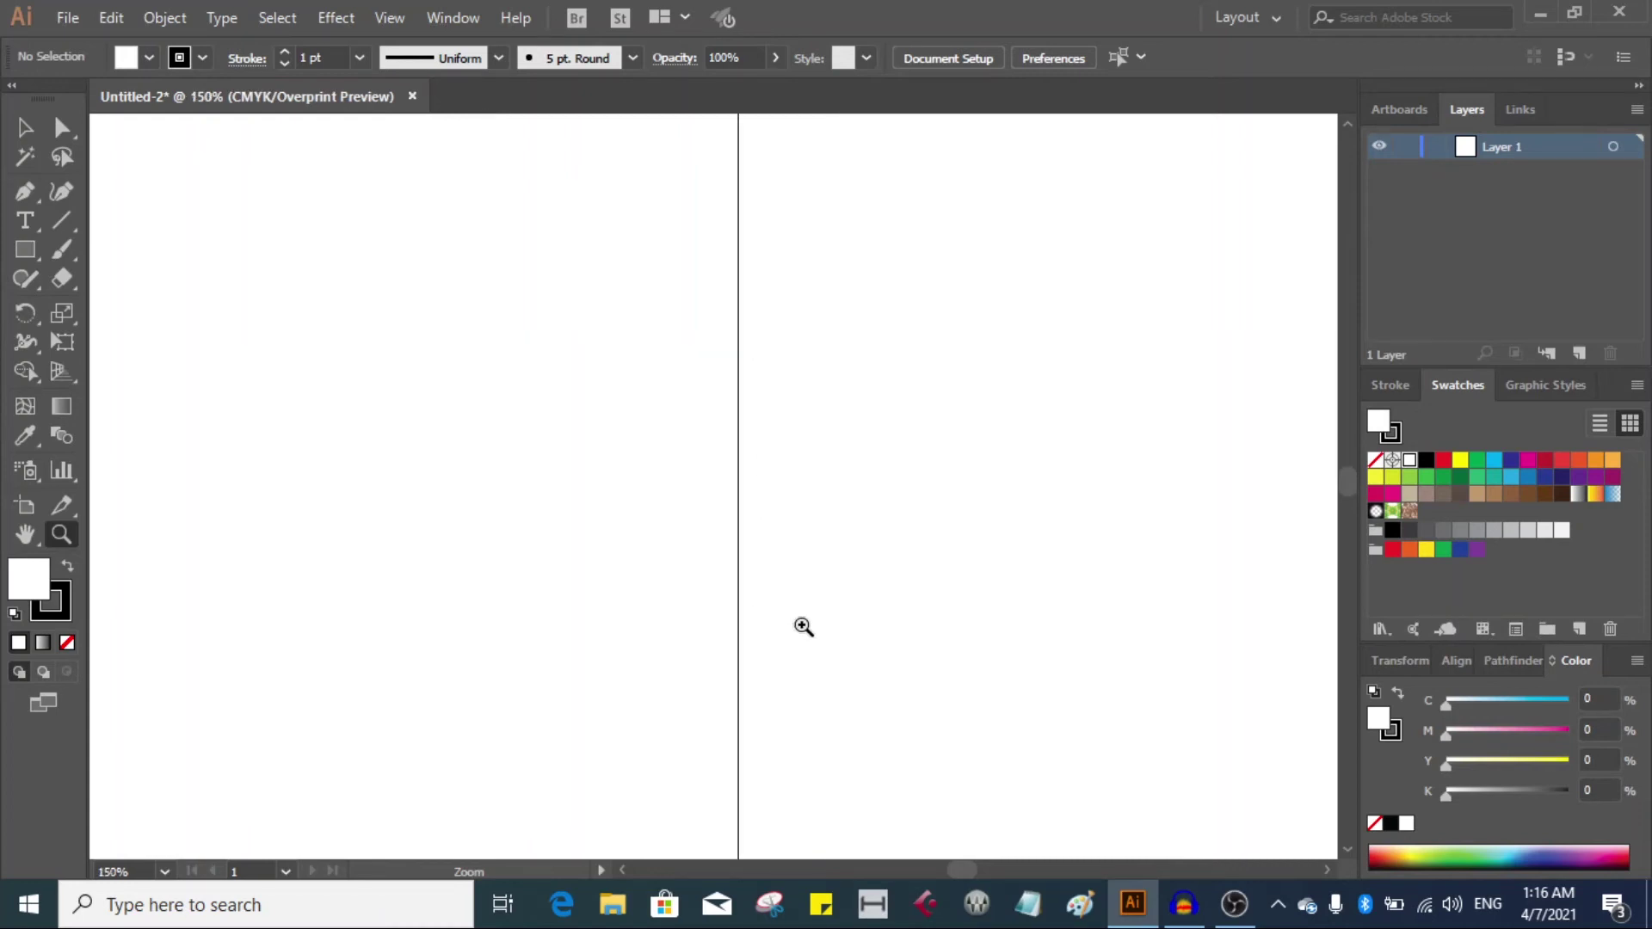
left_click(583, 353, "alt")
left_click(584, 352, "alt")
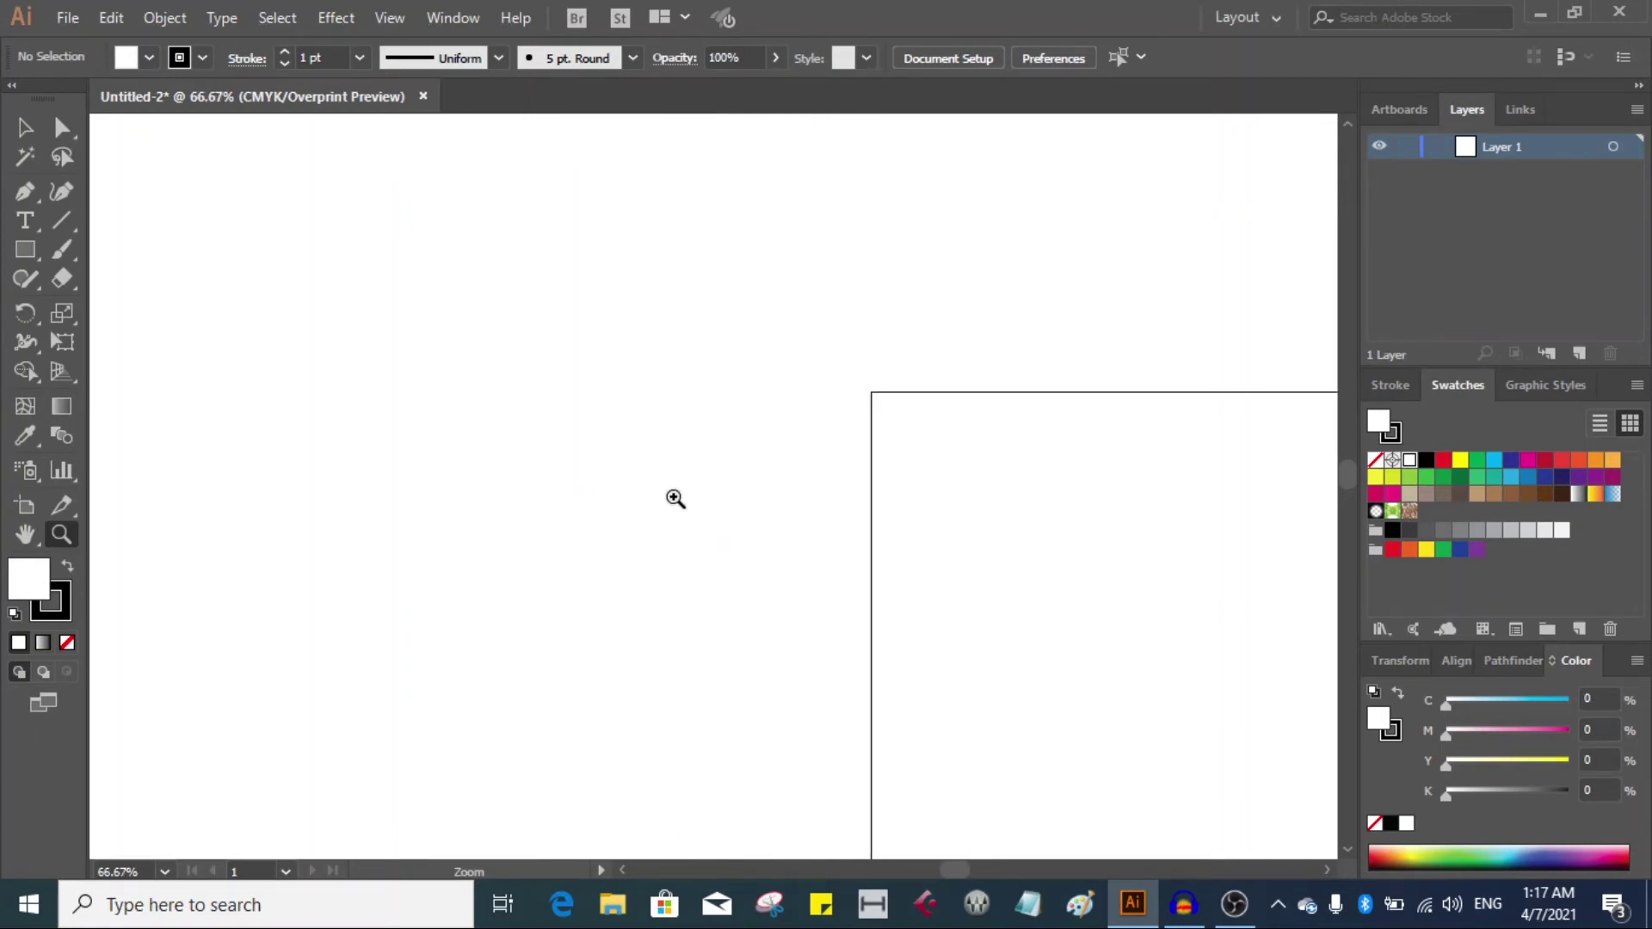
Pan the view around the artboard with the Hand tool until the whole page is in view.
left_click(26, 534)
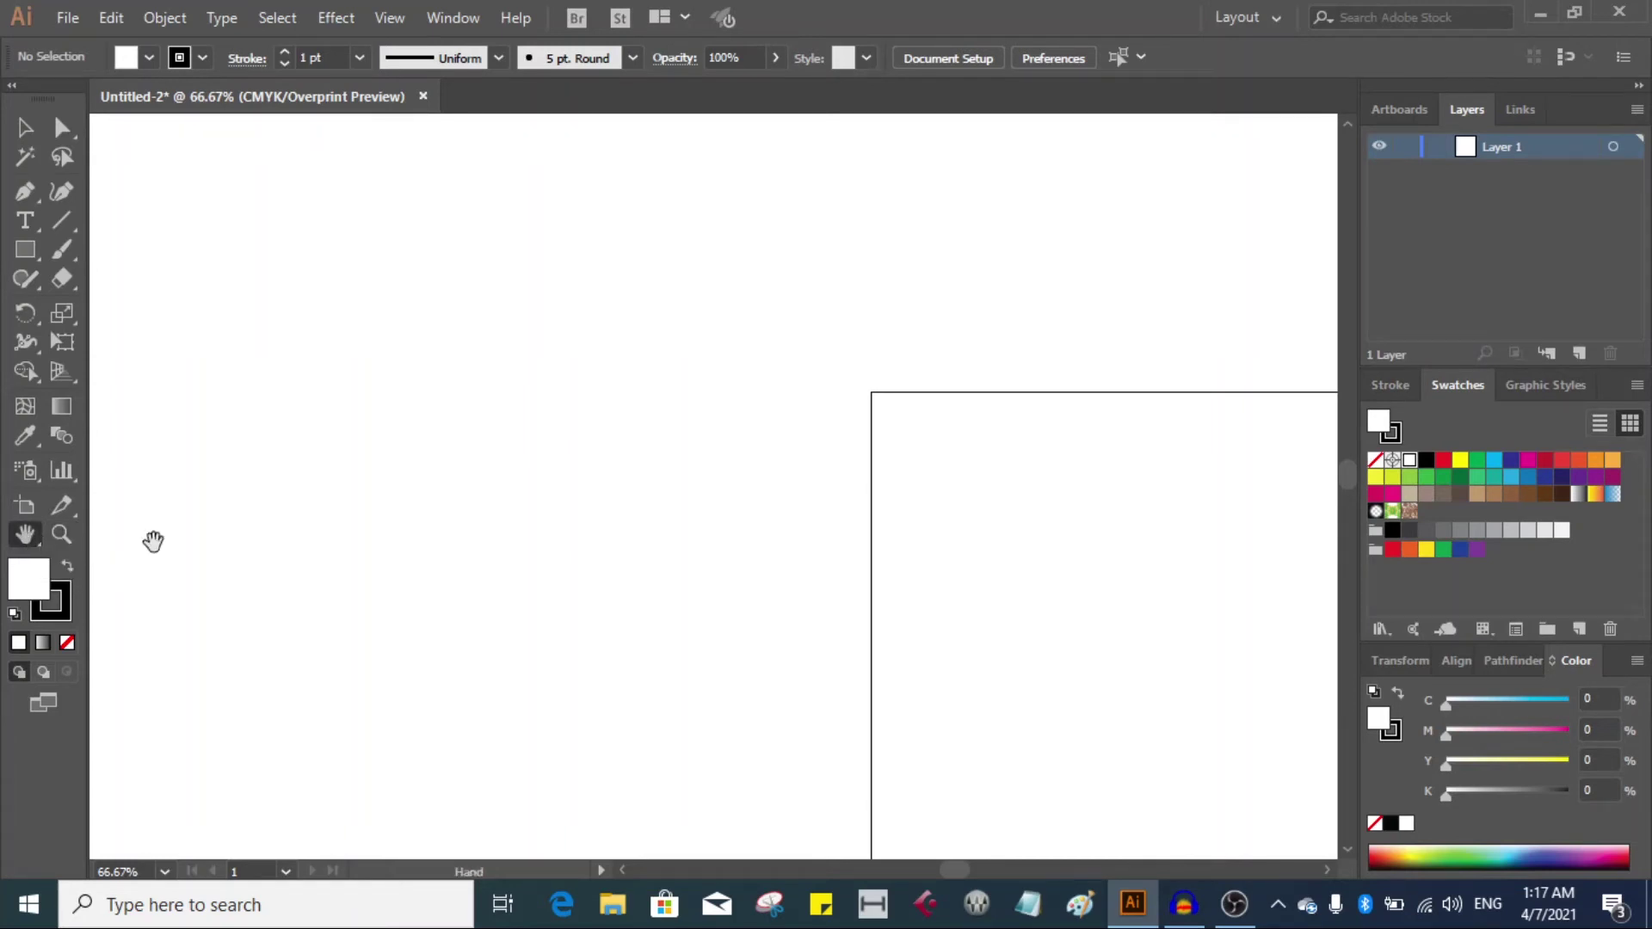
left_click_drag(993, 494, 650, 289)
left_click_drag(1076, 400, 1202, 424)
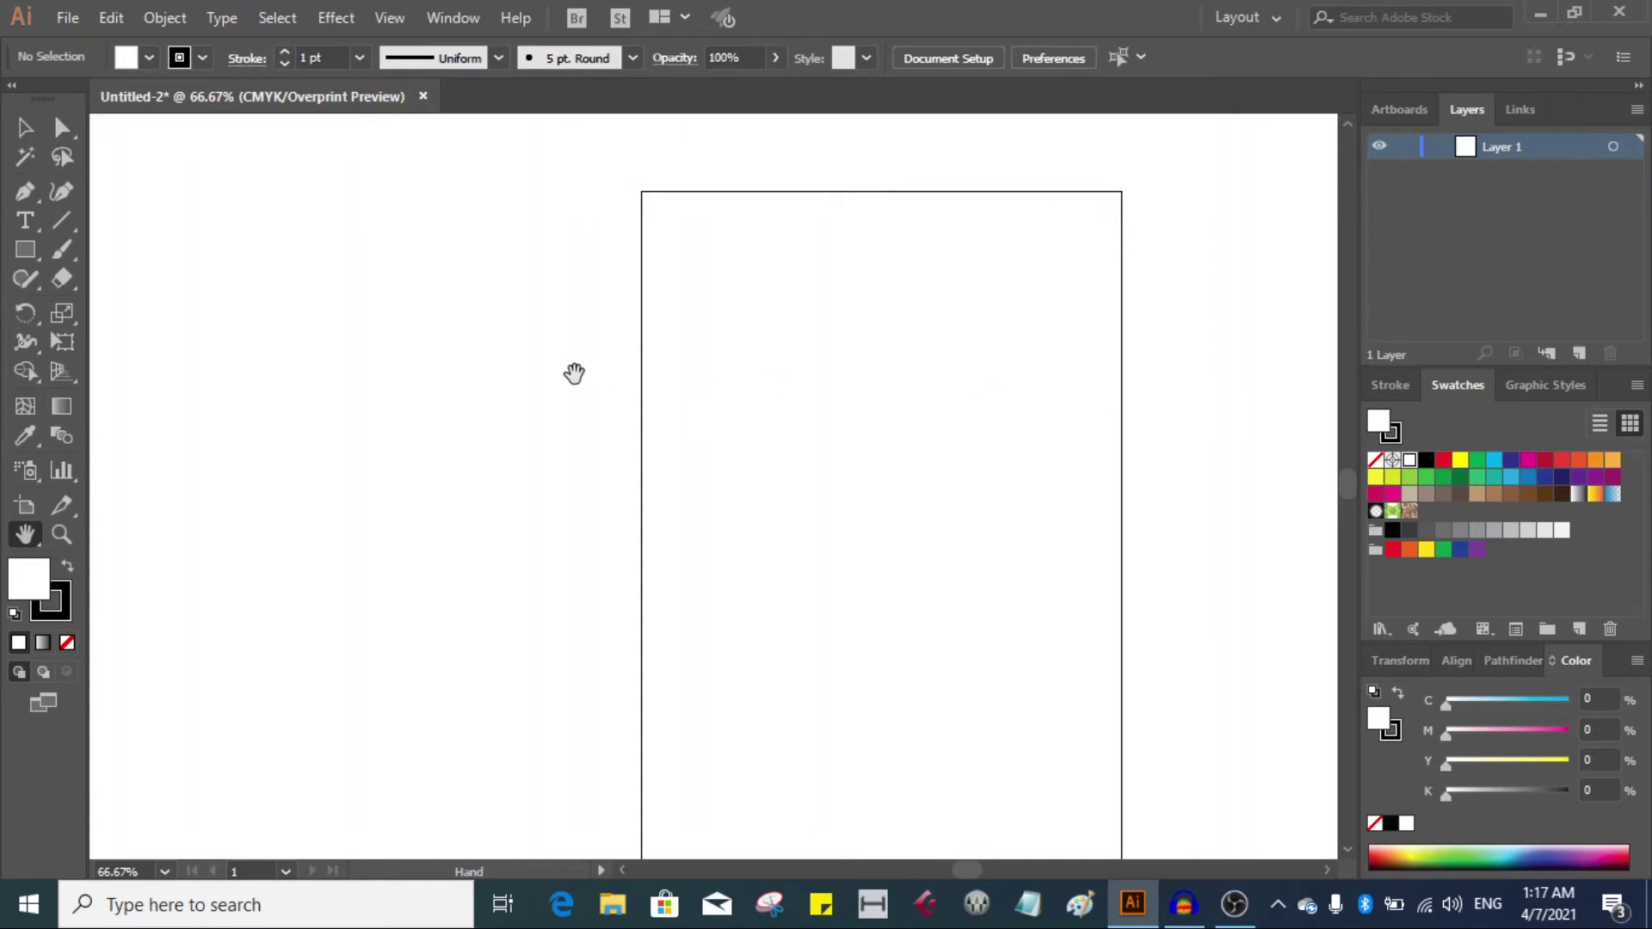
left_click_drag(402, 363, 257, 302)
left_click_drag(877, 372, 1018, 397)
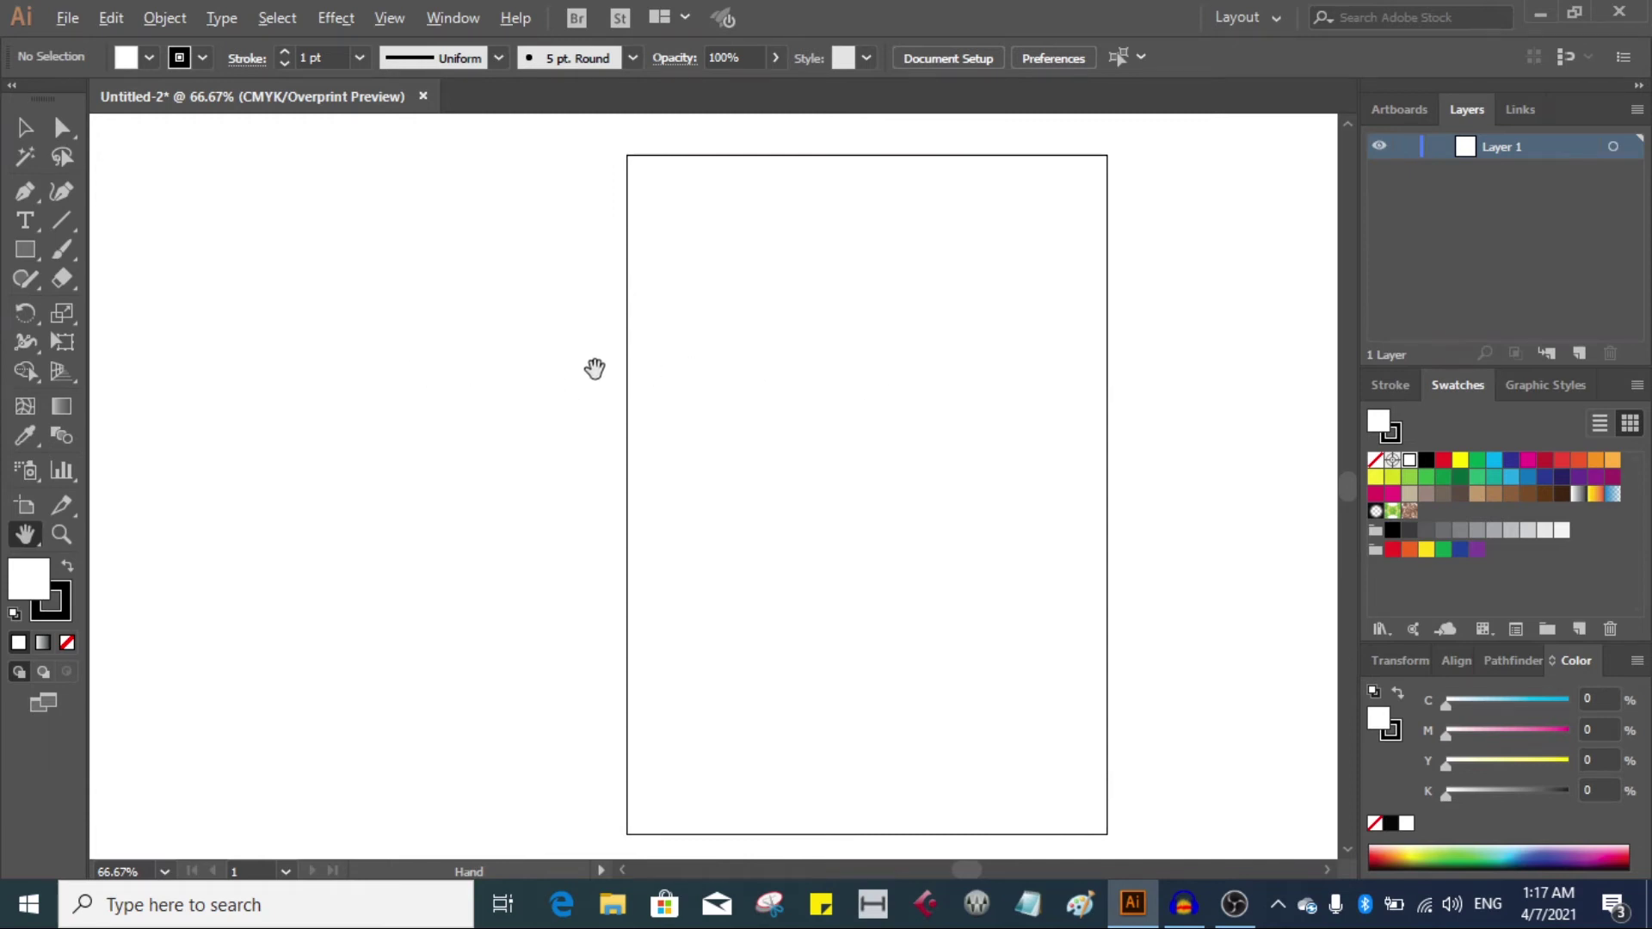
left_click_drag(508, 364, 317, 323)
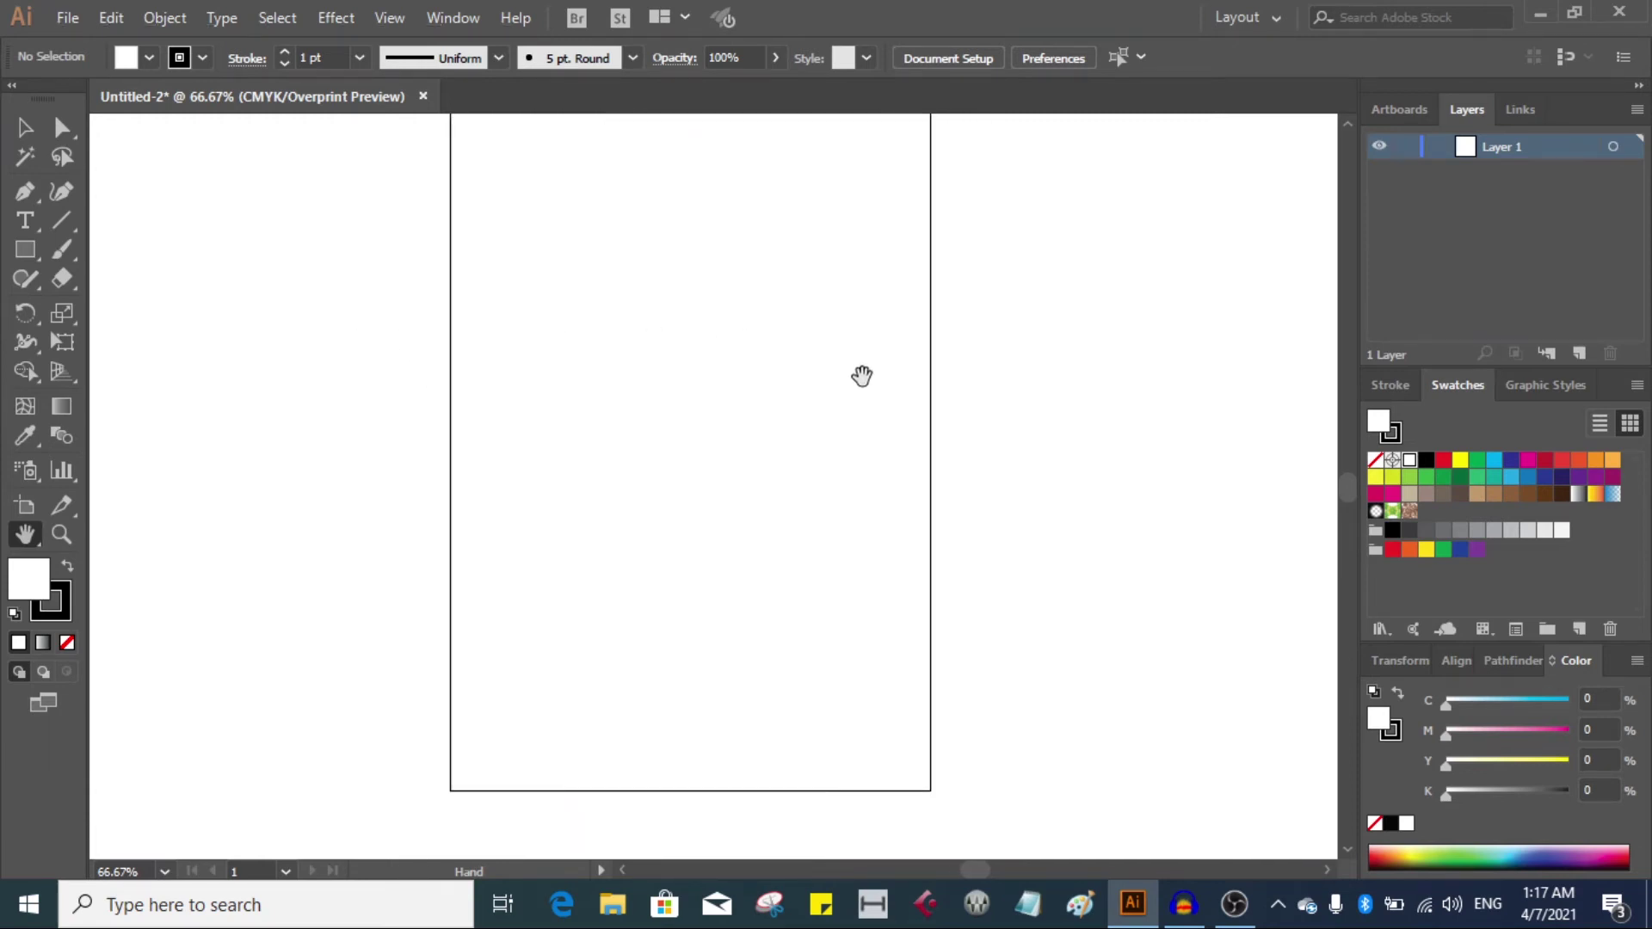
left_click_drag(1044, 339, 1112, 372)
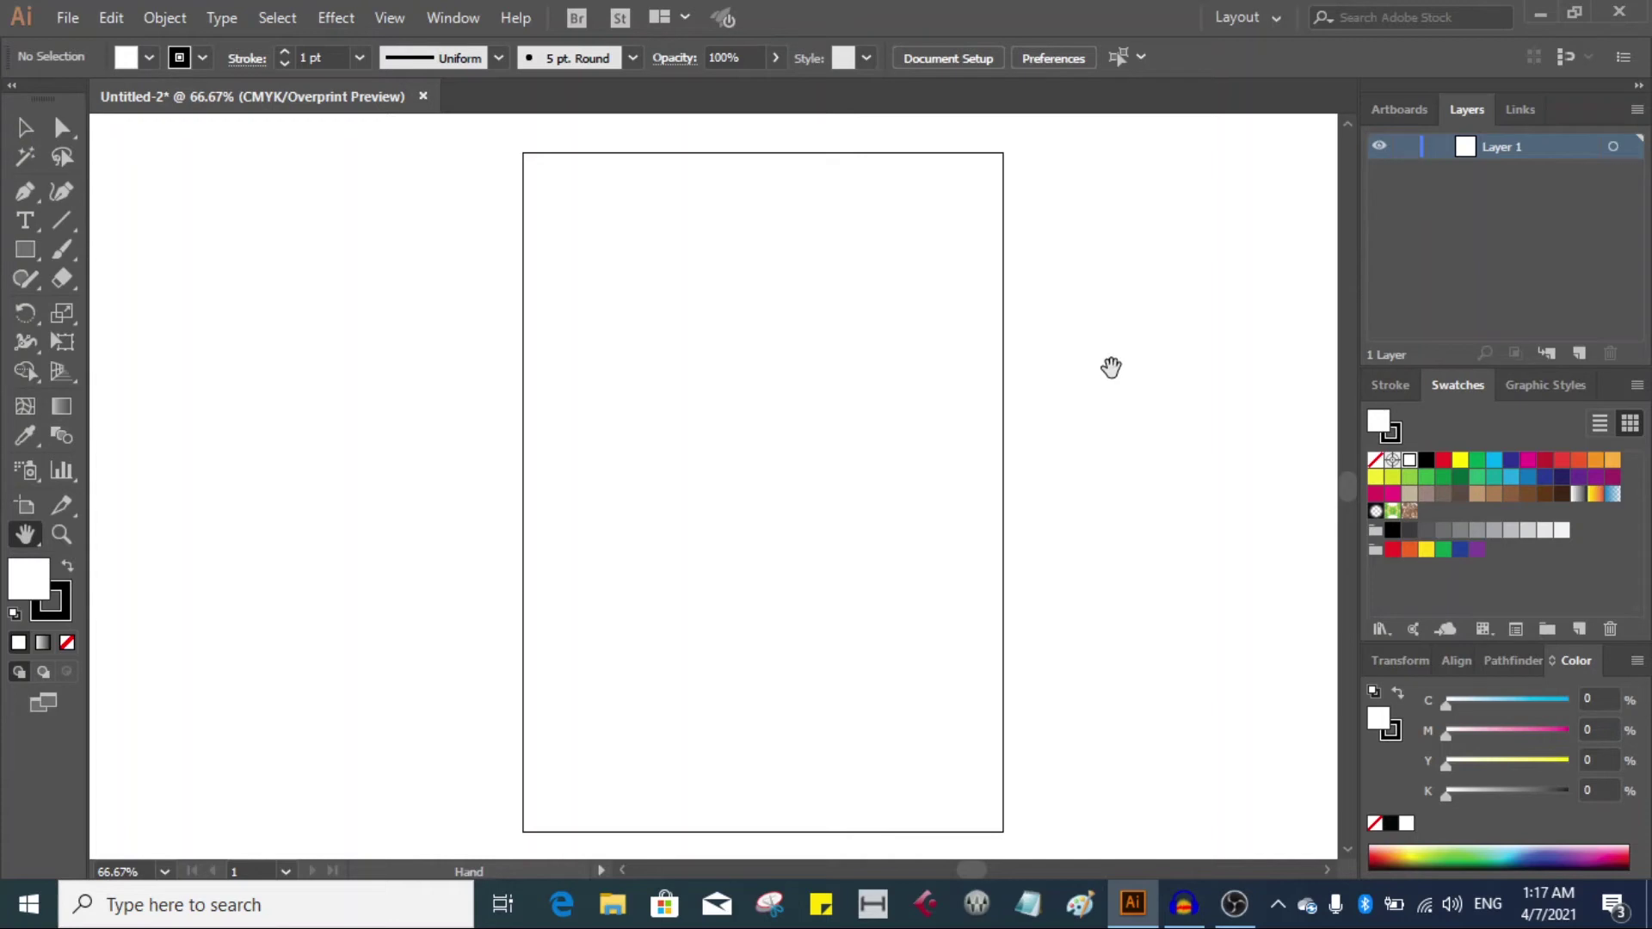
Alternate the Zoom In and Zoom Out commands on the artboard between 100% and 66.67%.
left_click(61, 534)
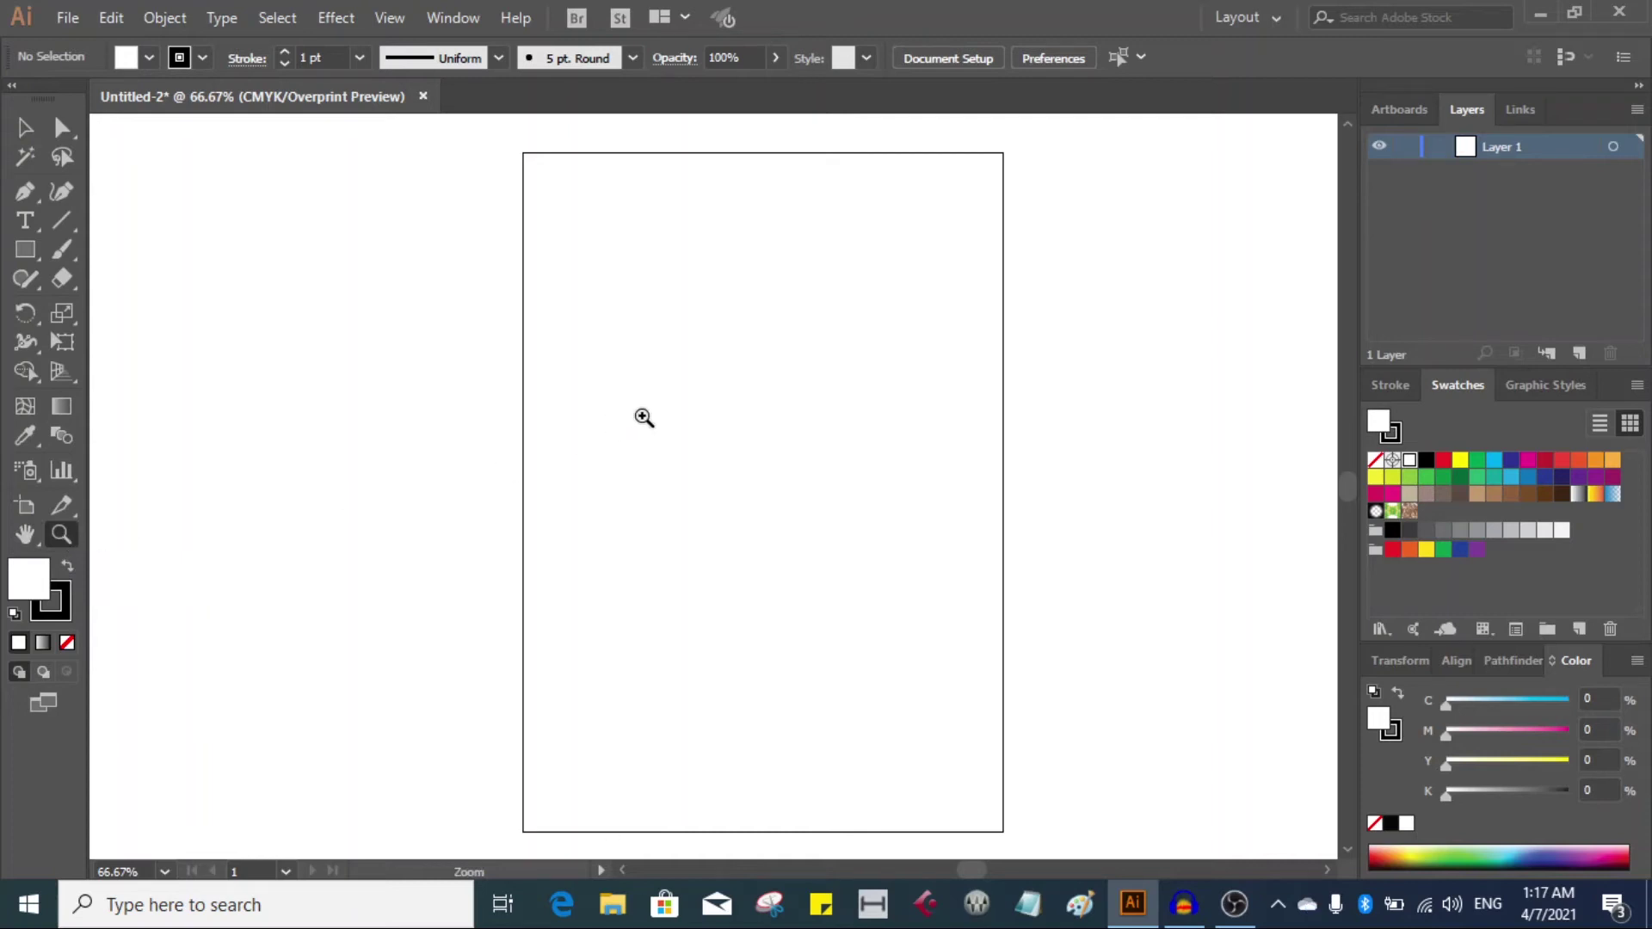
right_click(704, 448)
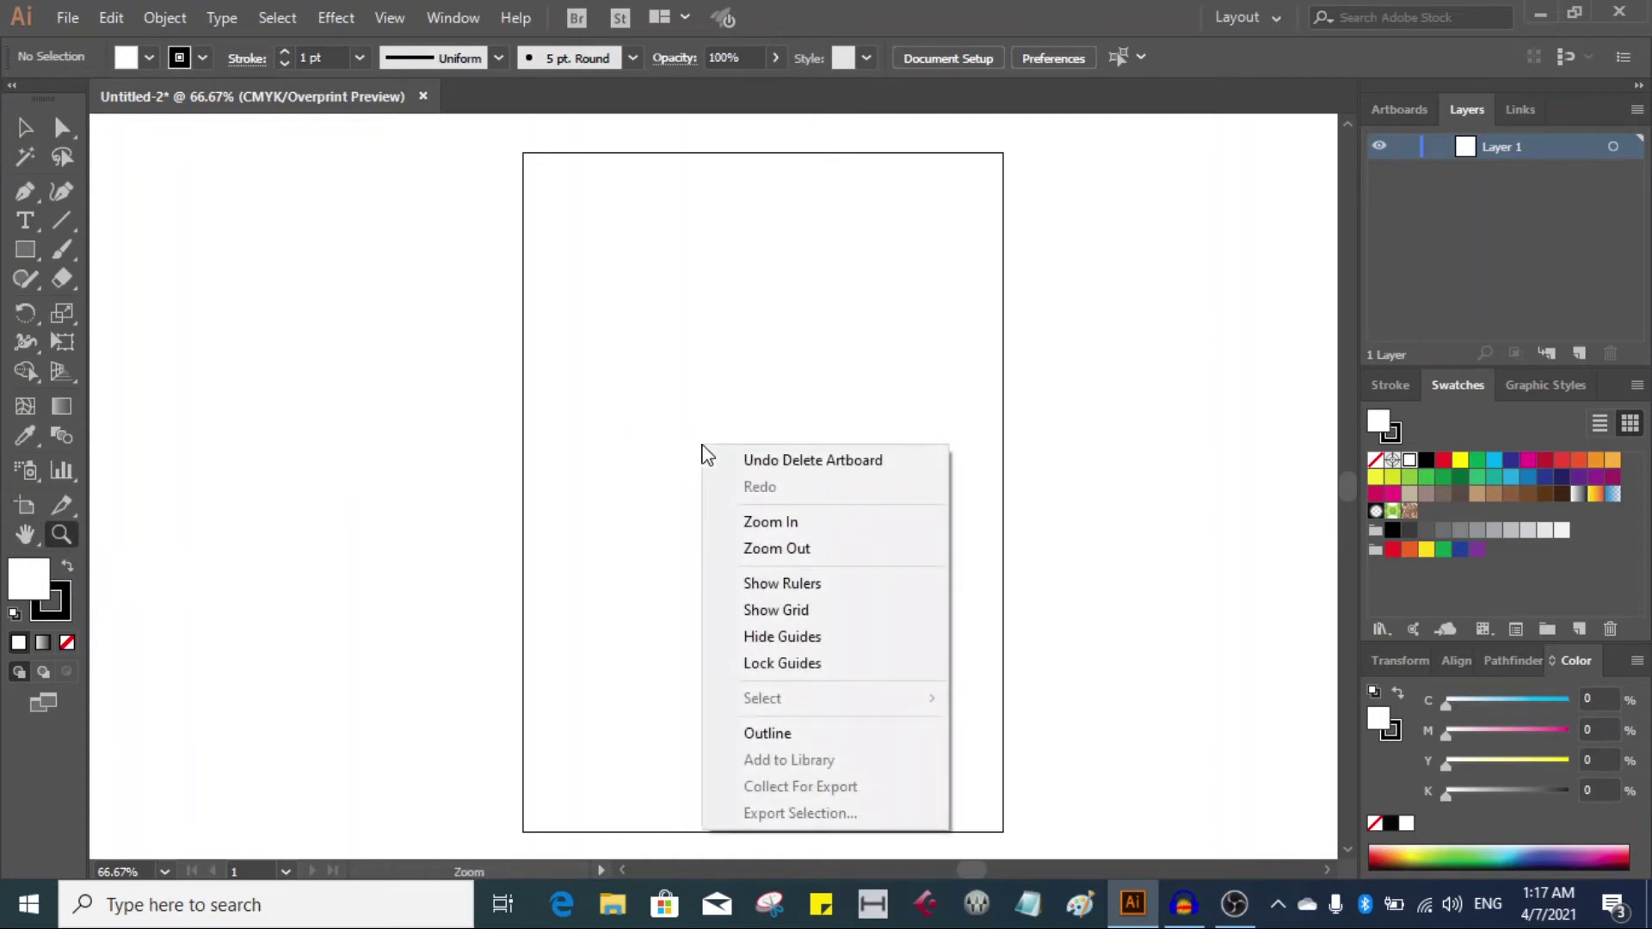
left_click(768, 523)
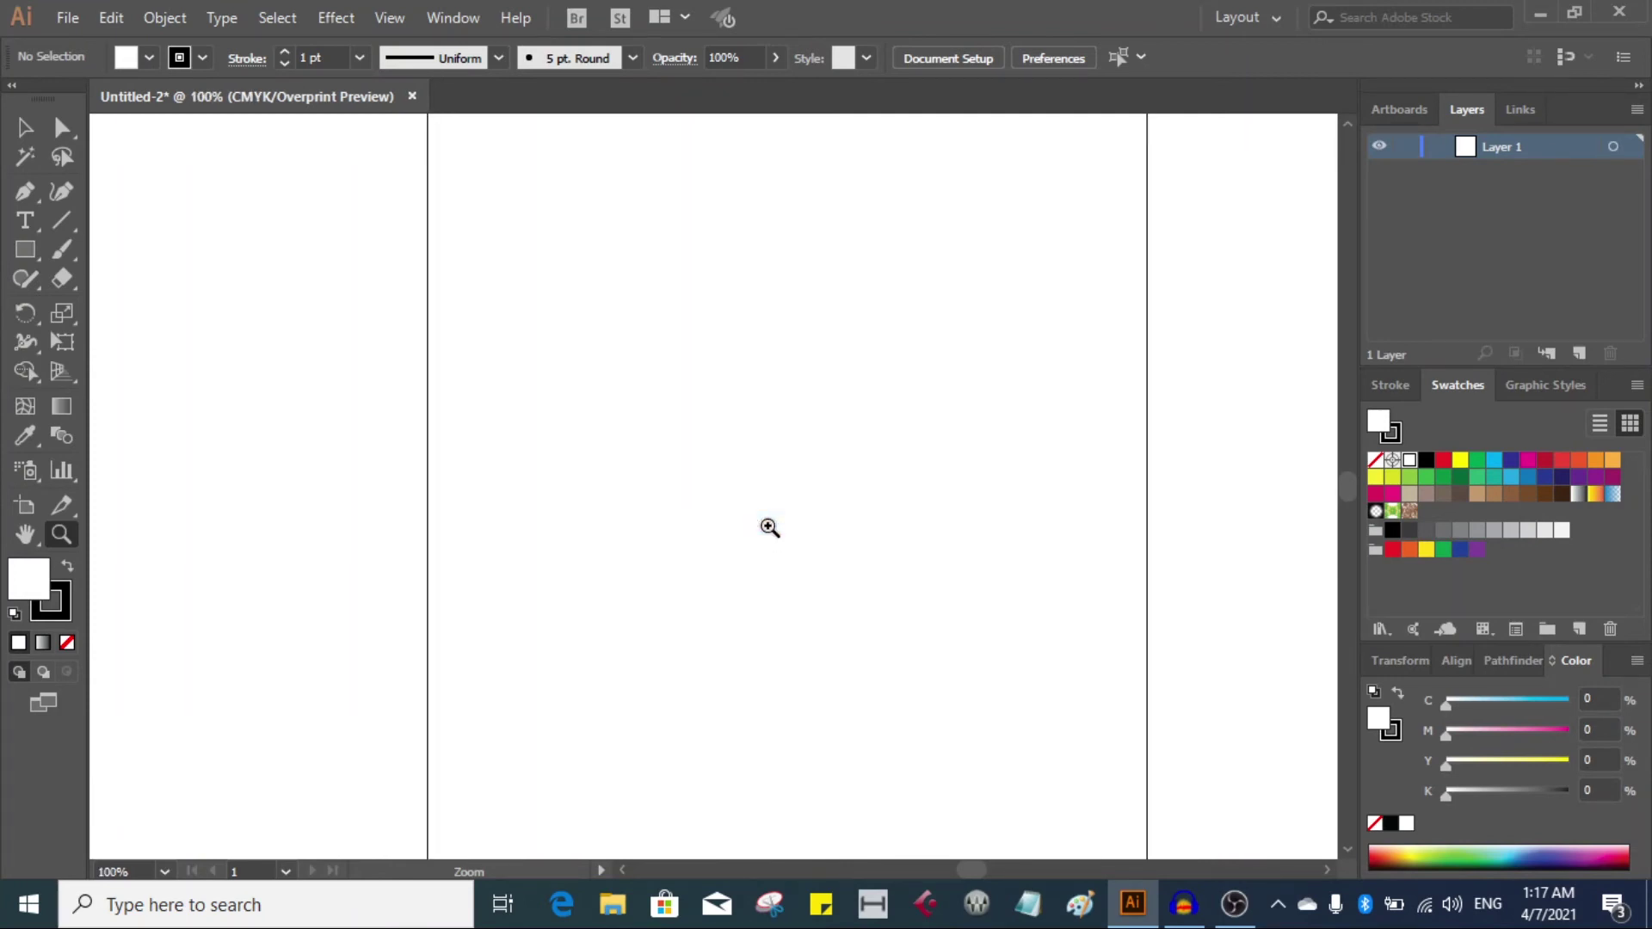
right_click(693, 431)
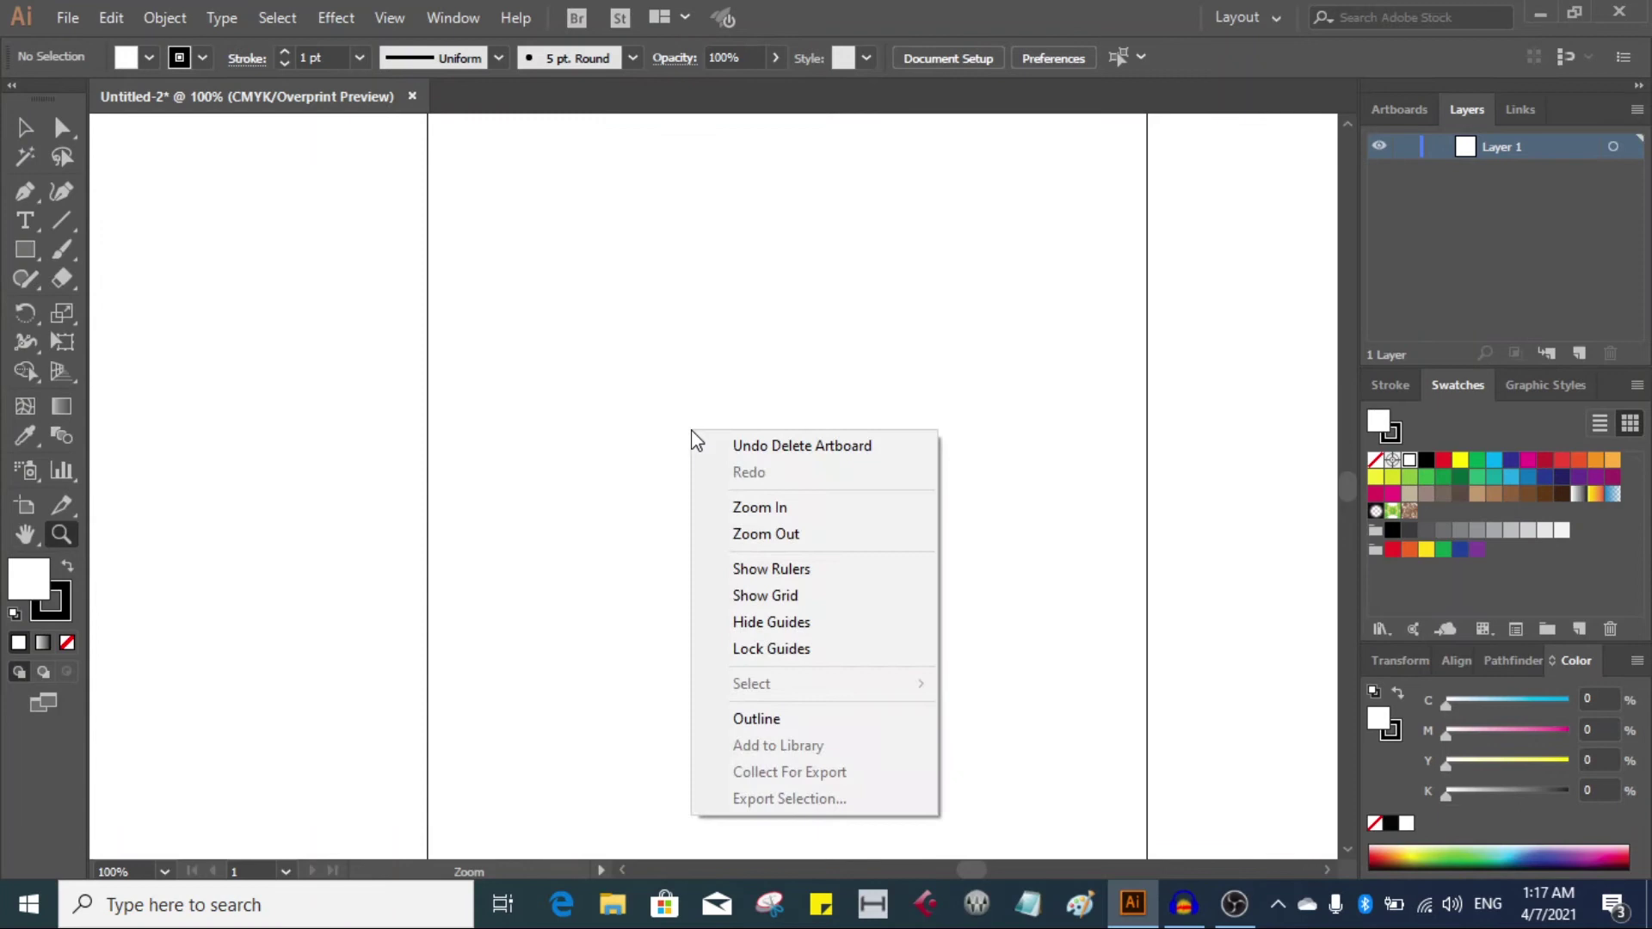
left_click(763, 531)
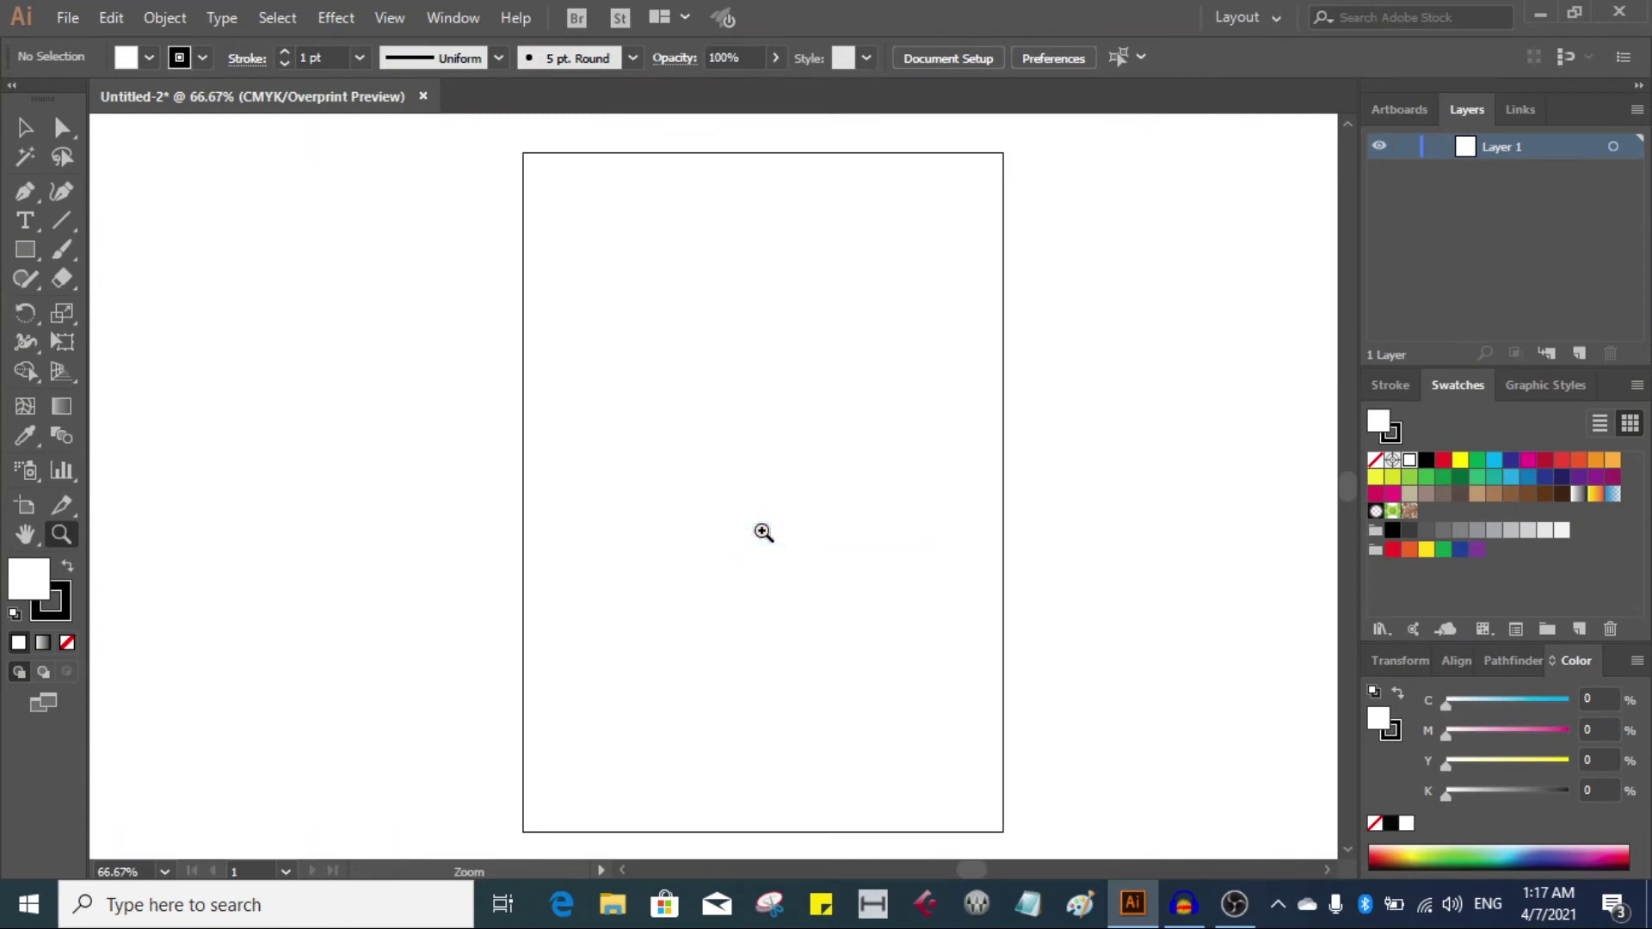
right_click(747, 481)
left_click(809, 566)
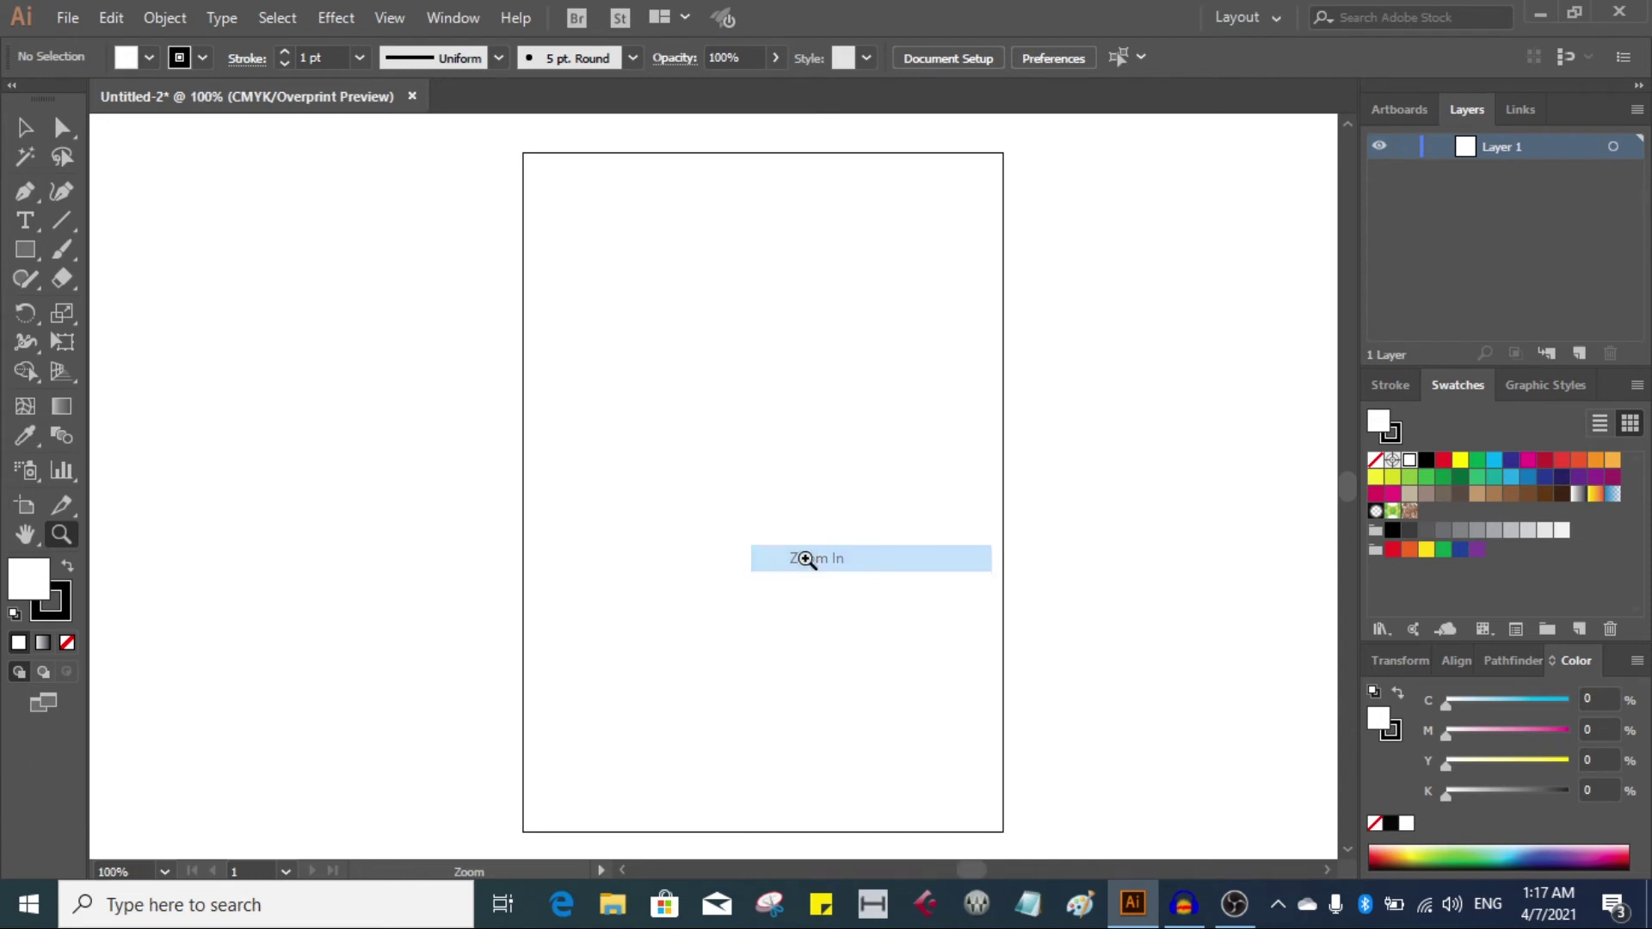
right_click(740, 469)
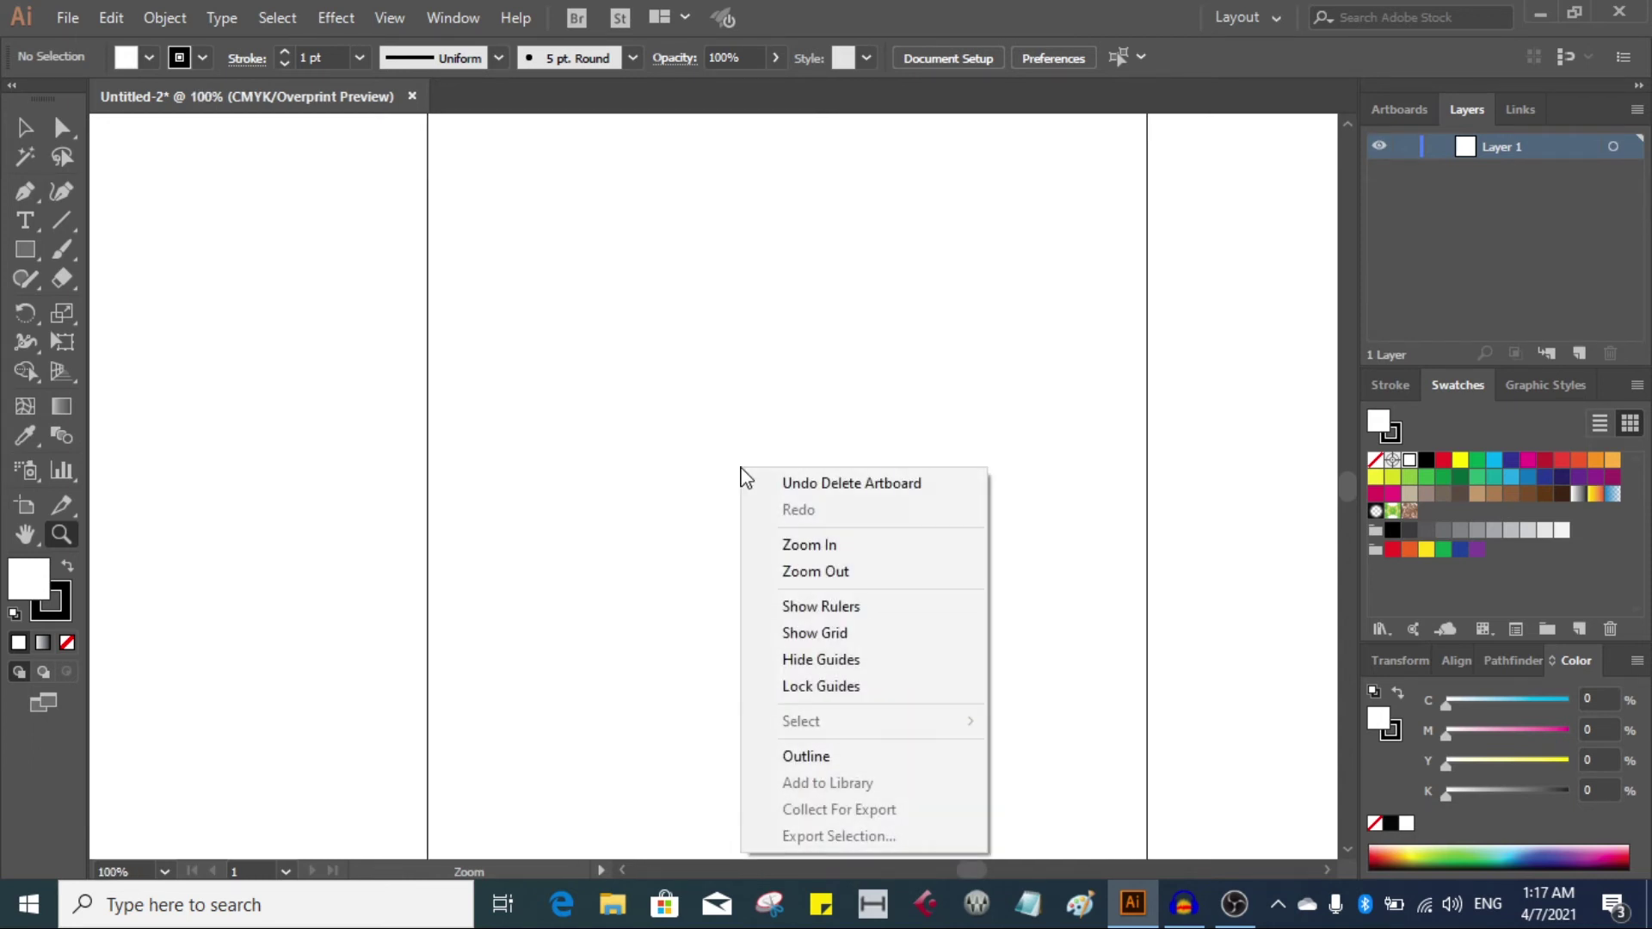
left_click(799, 571)
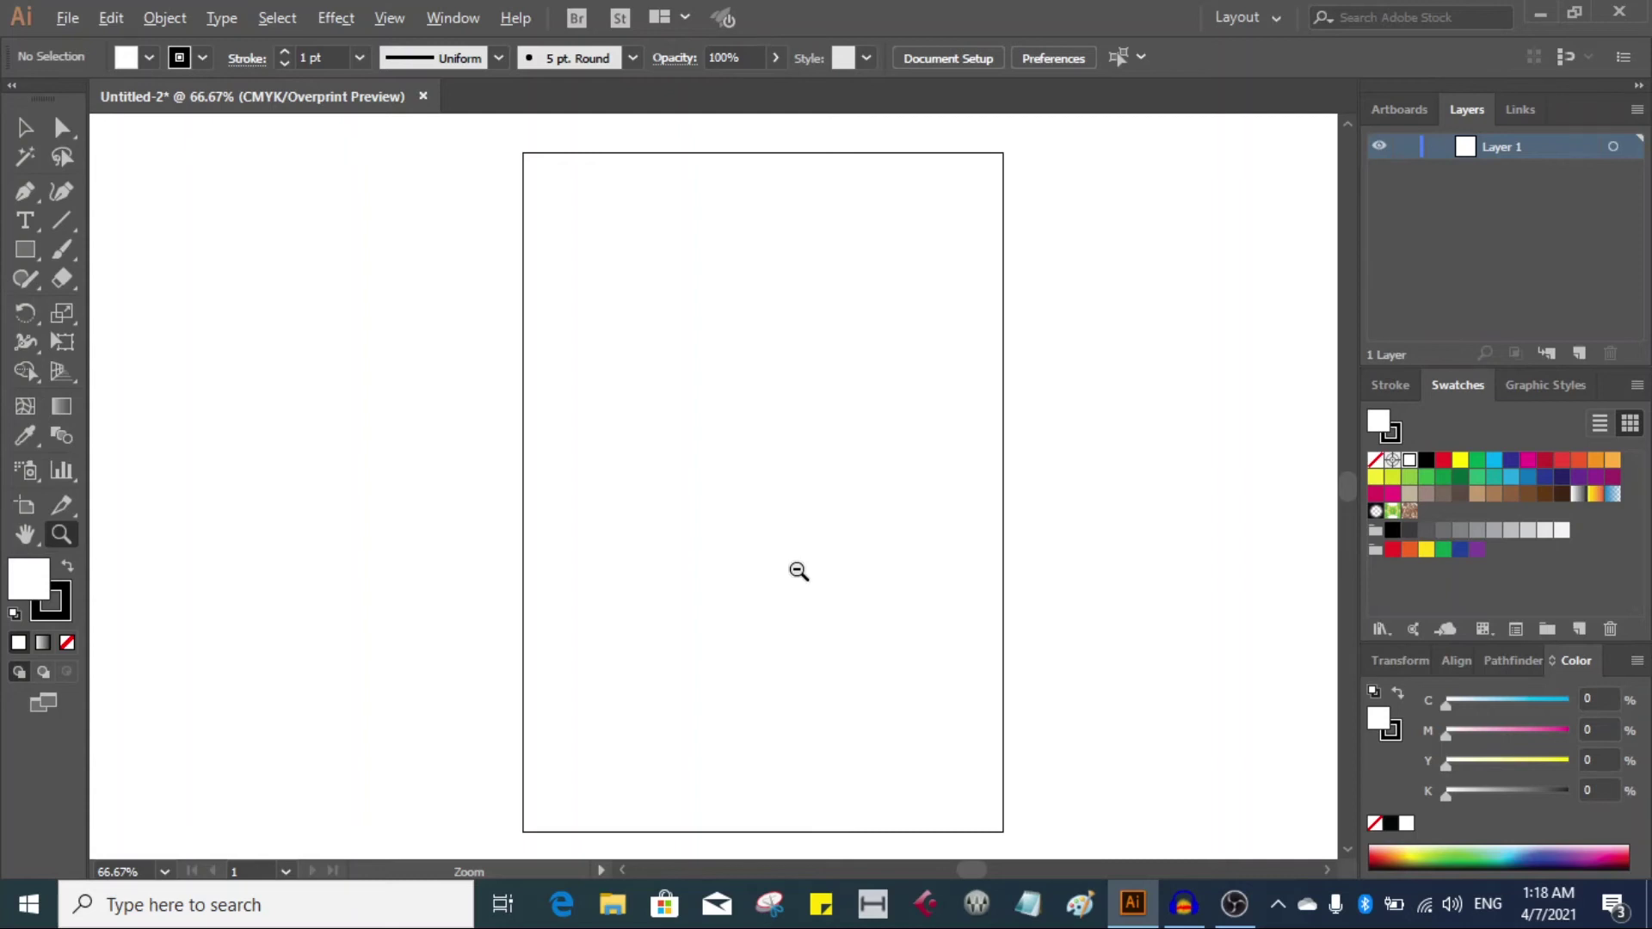
Zoom the artboard view out and in repeatedly between 25% and 100%, finishing at 66.67%.
left_click(766, 519, "alt")
left_click(767, 520, "alt")
left_click(767, 519, "alt")
scroll(766, 520, "up", 4)
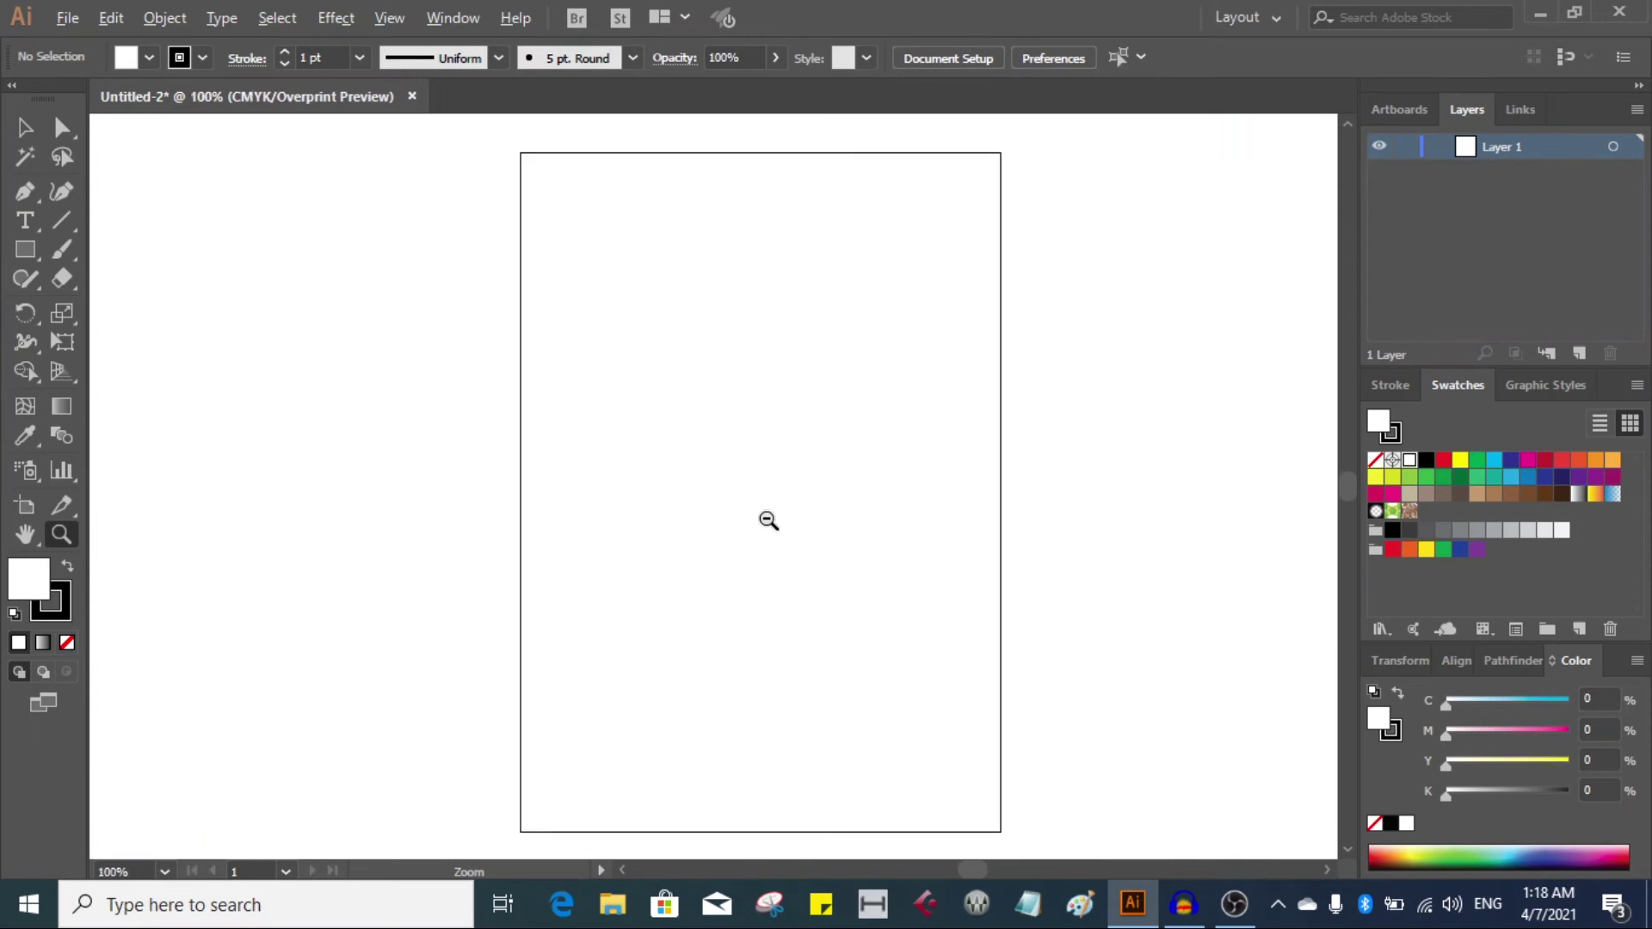
scroll(767, 519, "down", 5)
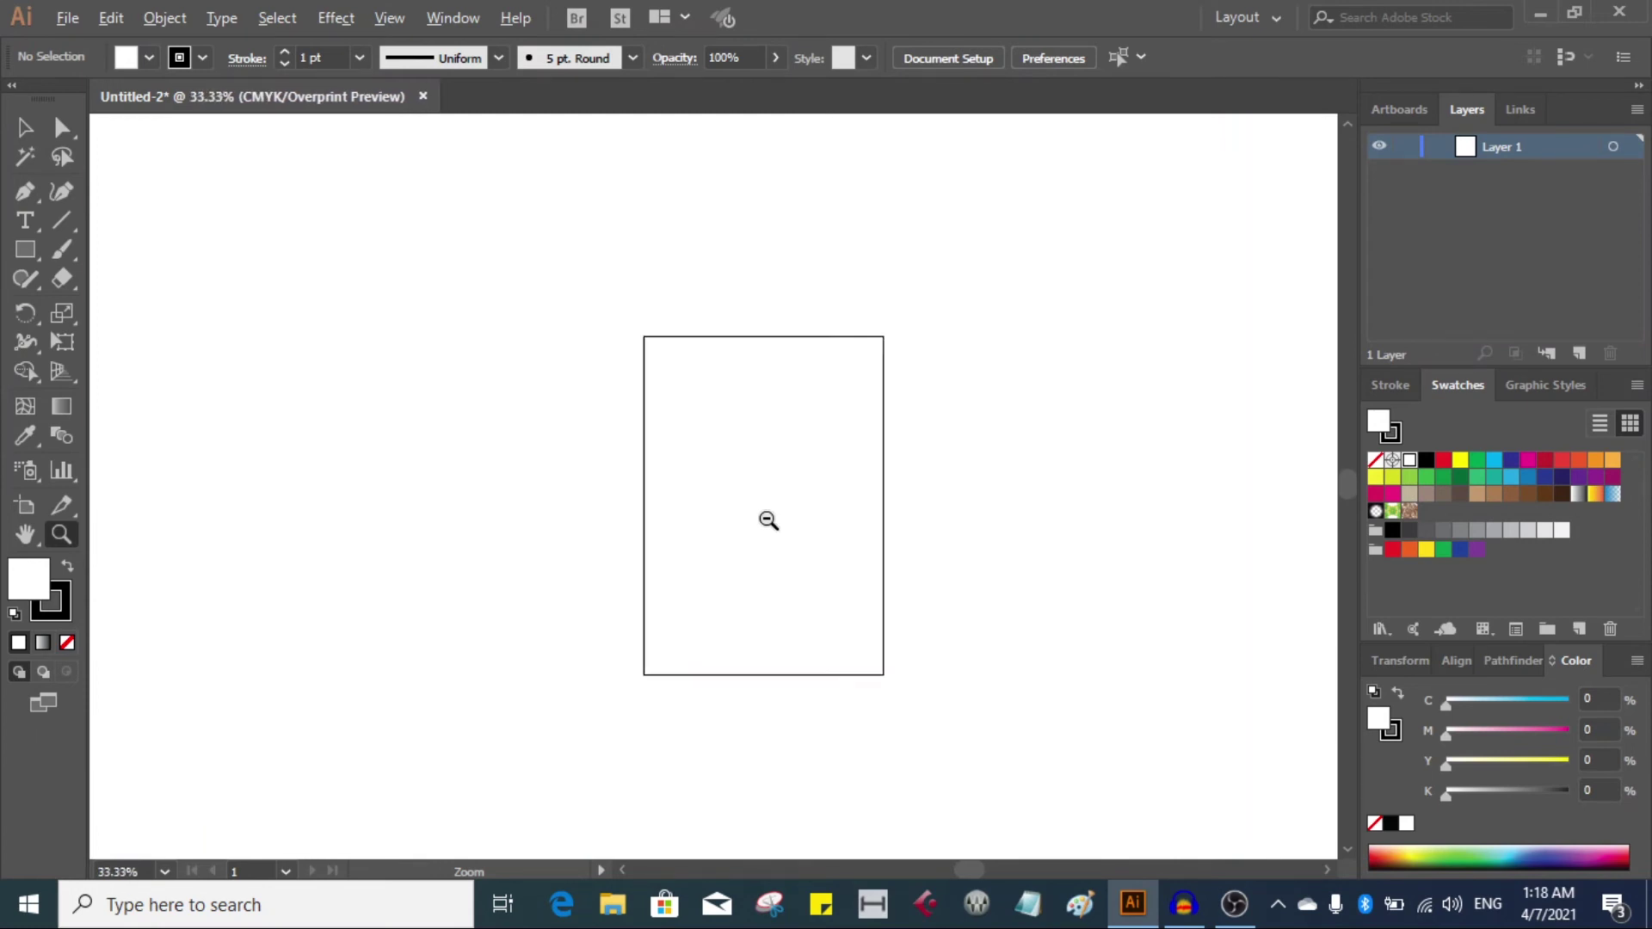
scroll(768, 520, "up", 1)
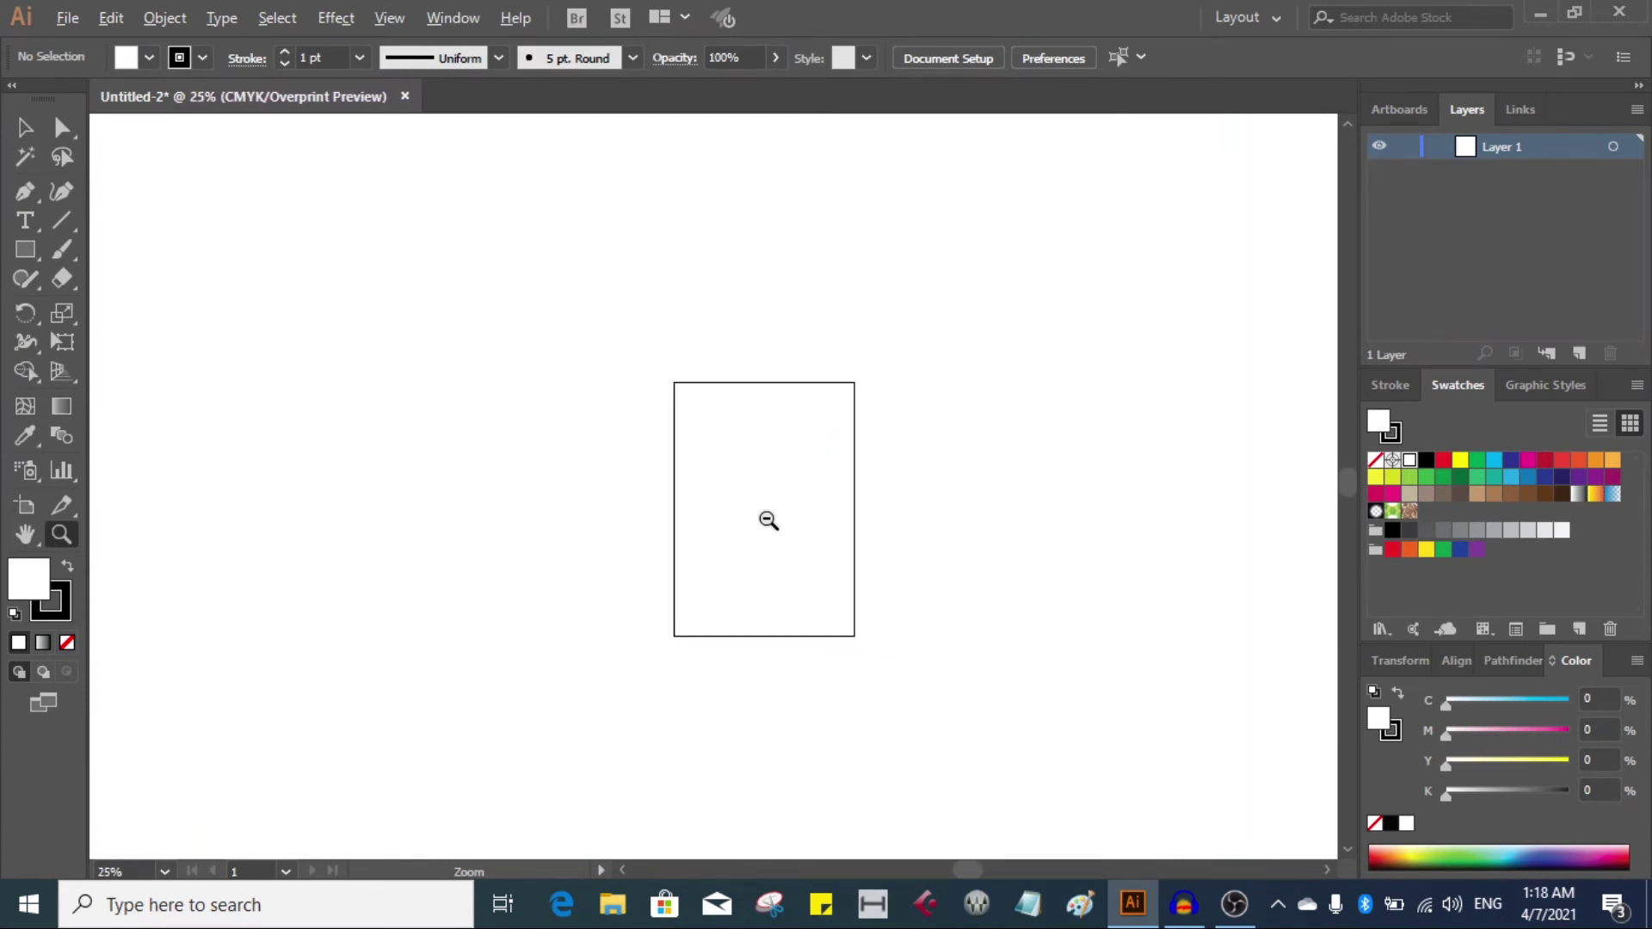
scroll(769, 521, "up", 6)
scroll(768, 520, "down", 3)
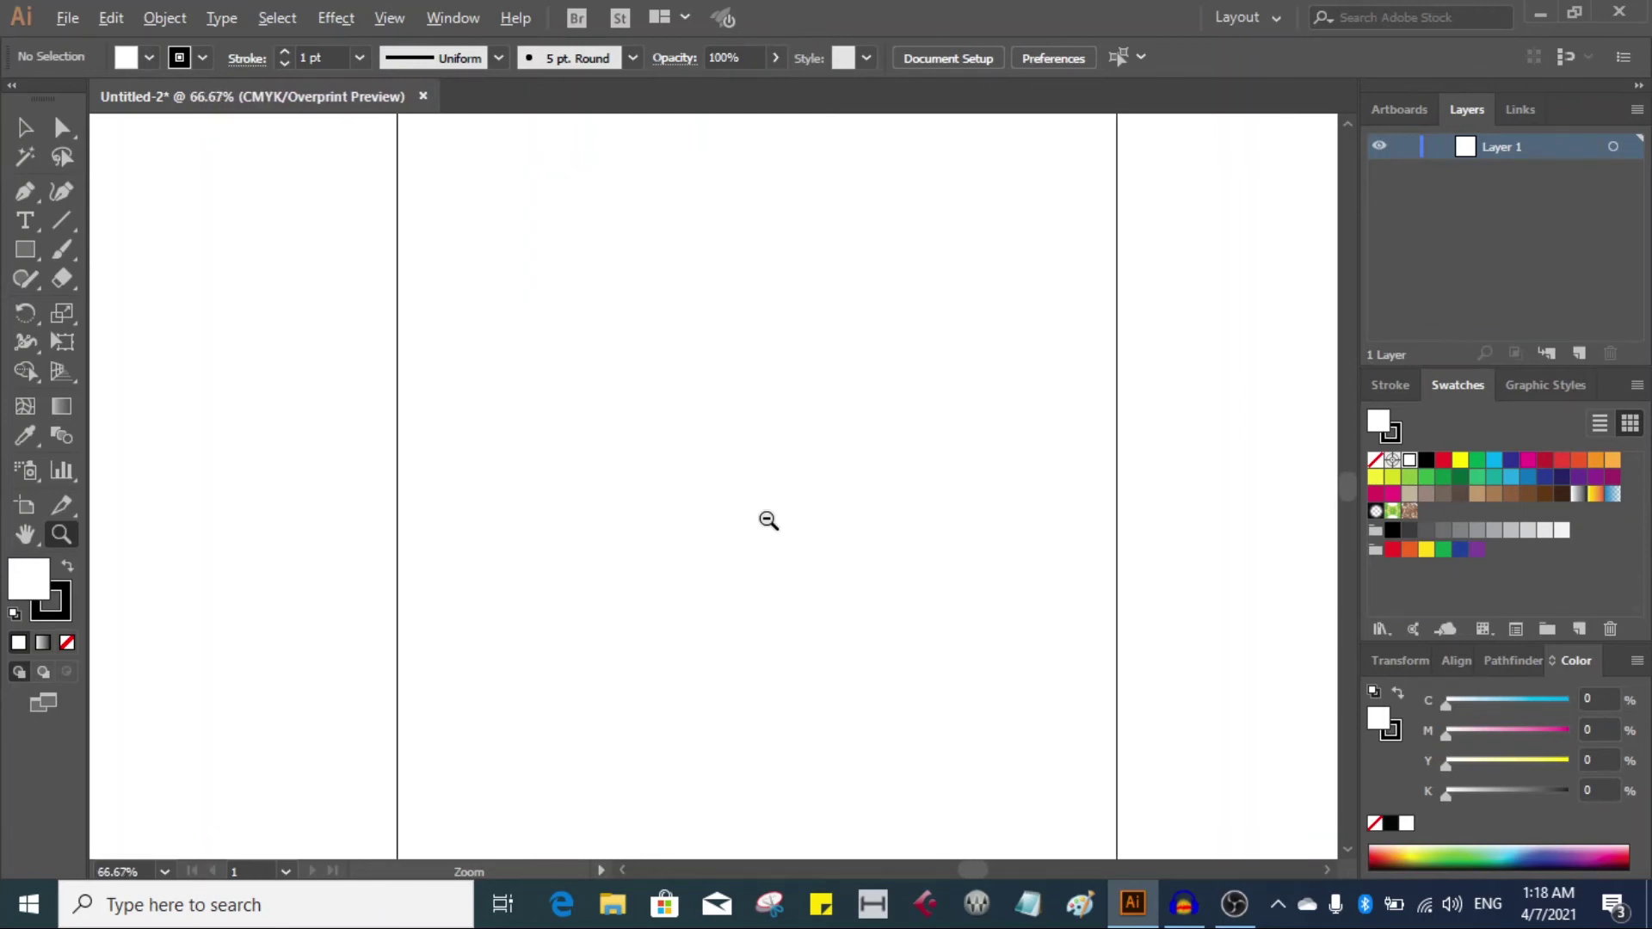
scroll(768, 521, "up", 1)
scroll(769, 521, "down", 1)
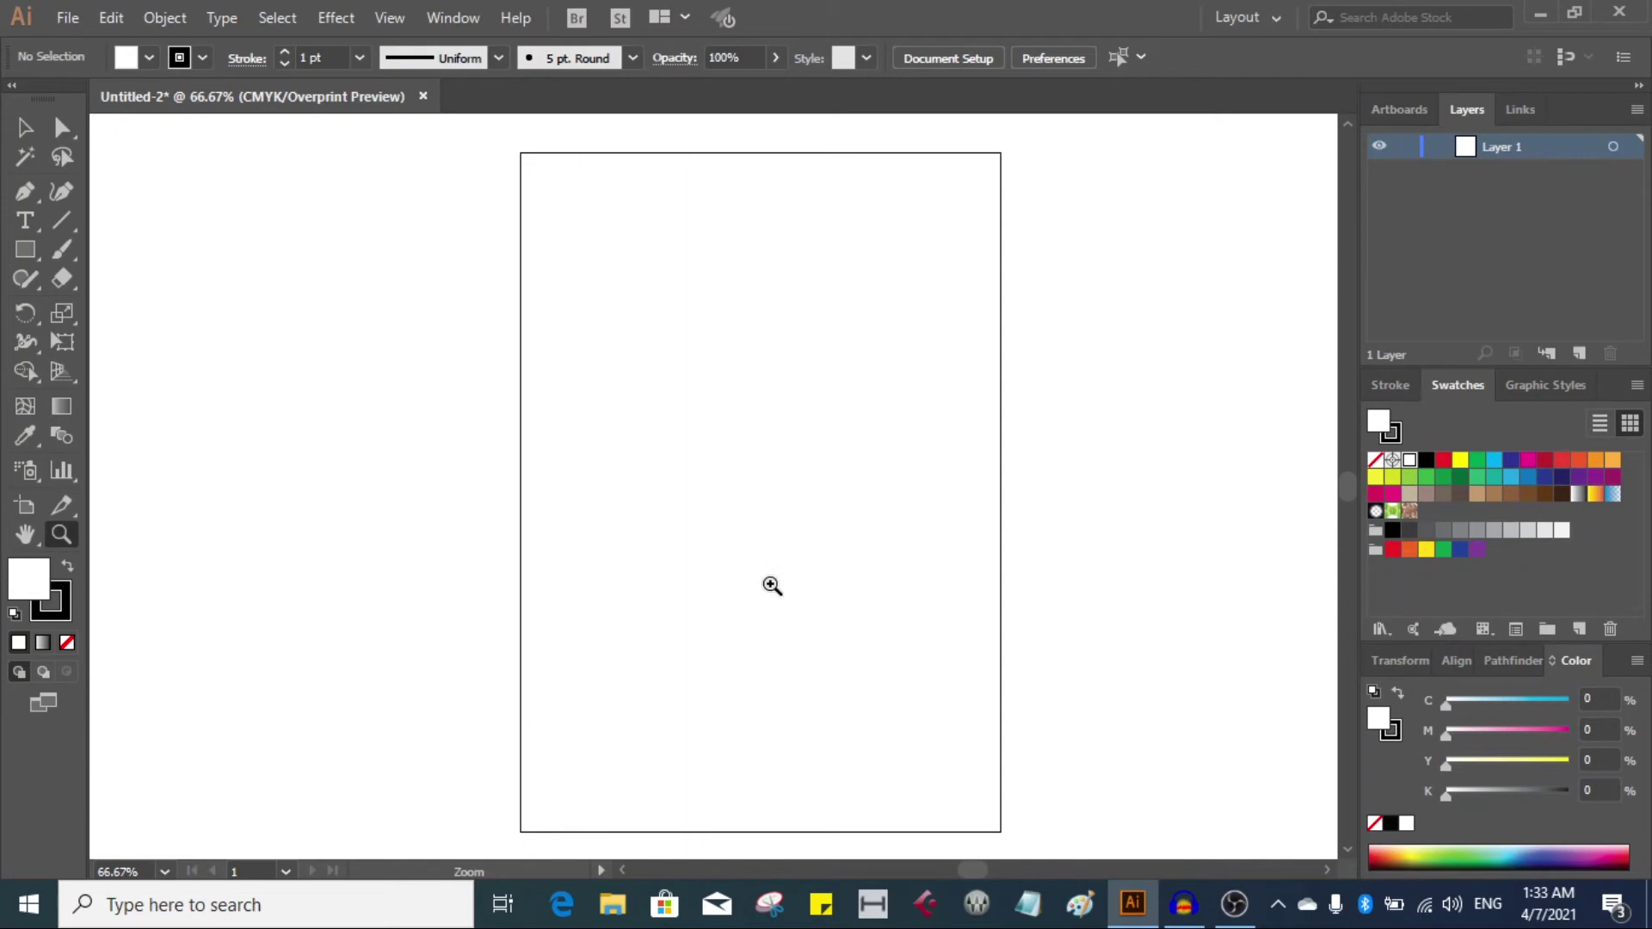
Magnify the artboard's lower middle area to 150% with the Zoom tool and pan to its left edge with the Hand tool.
left_click(772, 586)
left_click(772, 586)
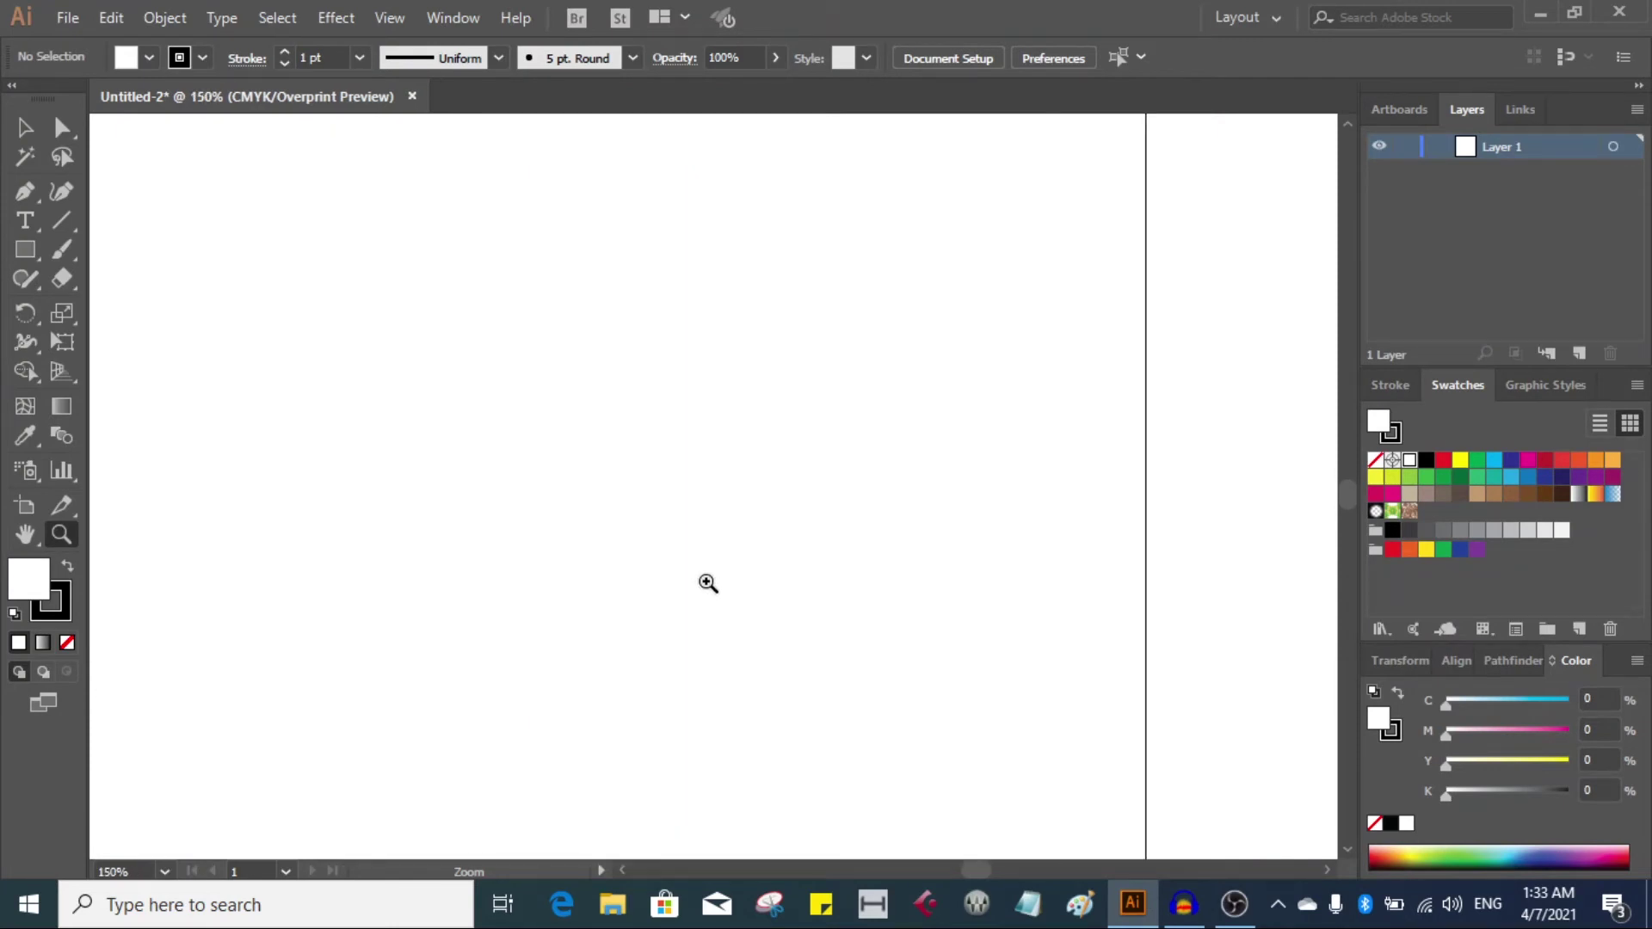
left_click(32, 536)
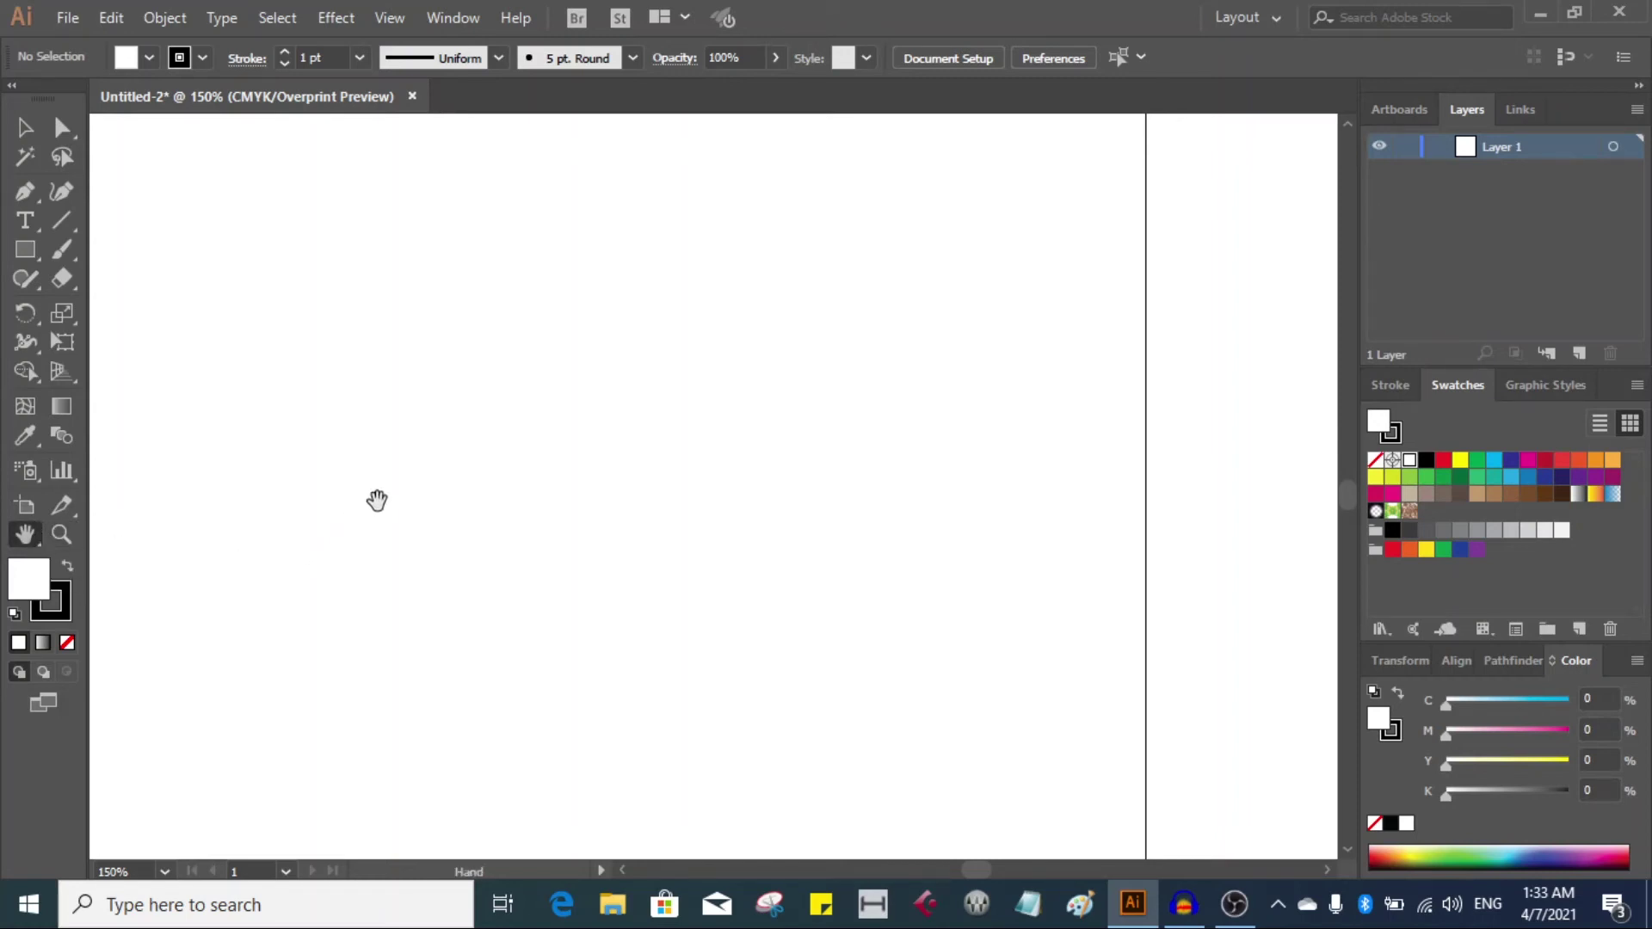
left_click_drag(376, 502, 1008, 755)
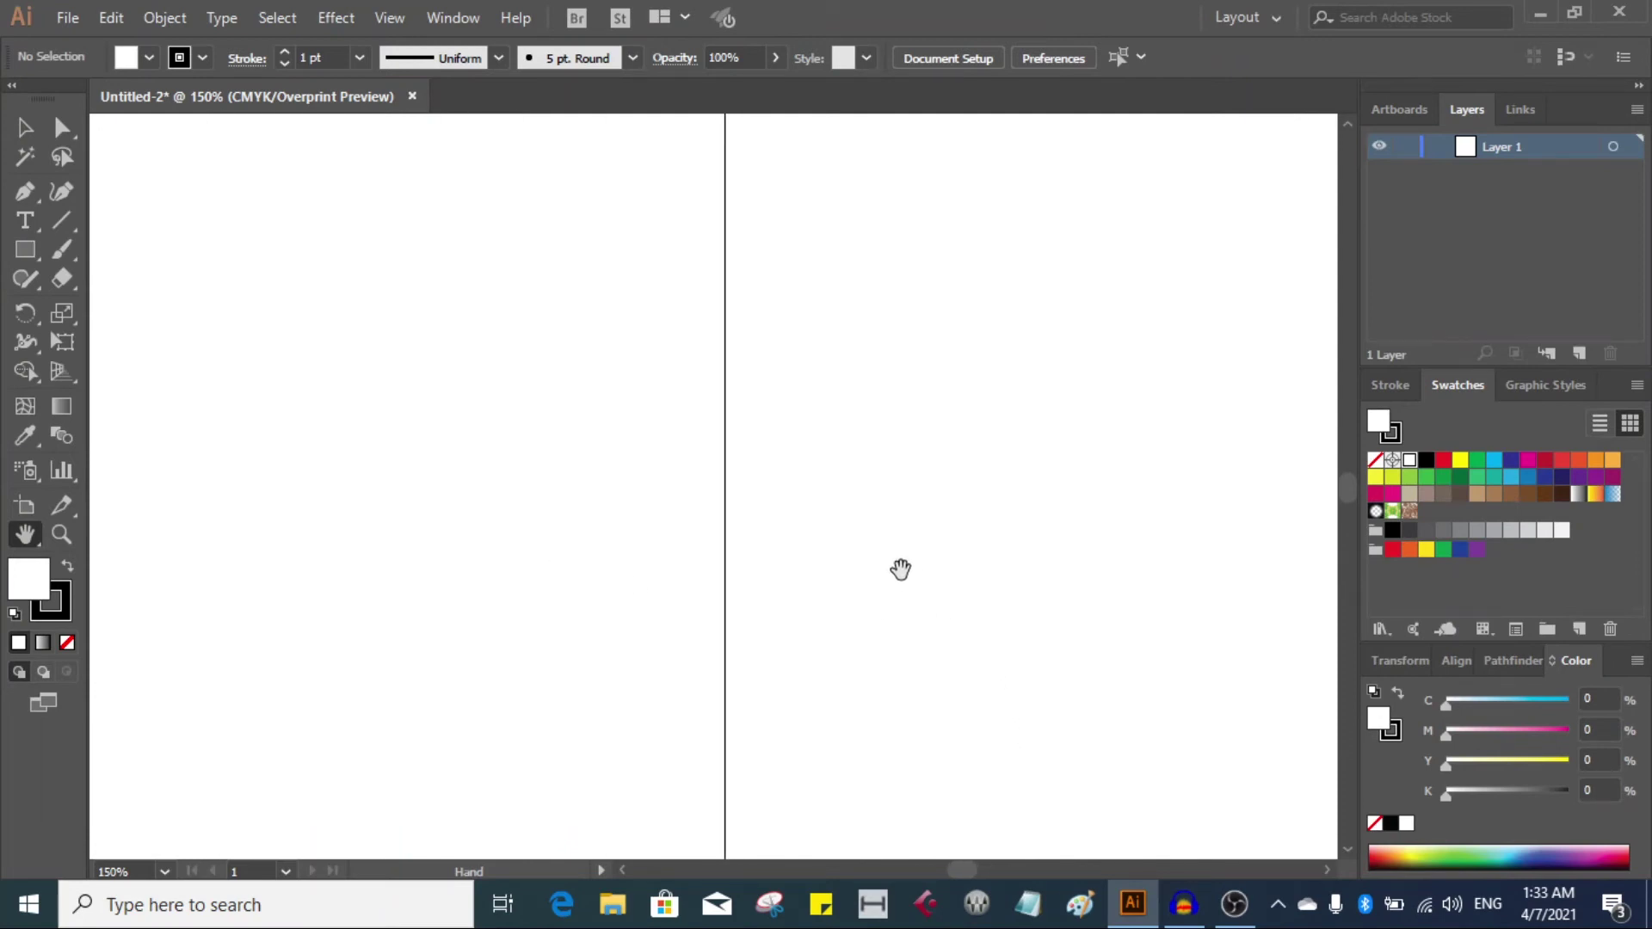
With the Hand tool active, zoom repeatedly between 33.33% and 100% around the artboard's left edge.
scroll(900, 569, "down", 3)
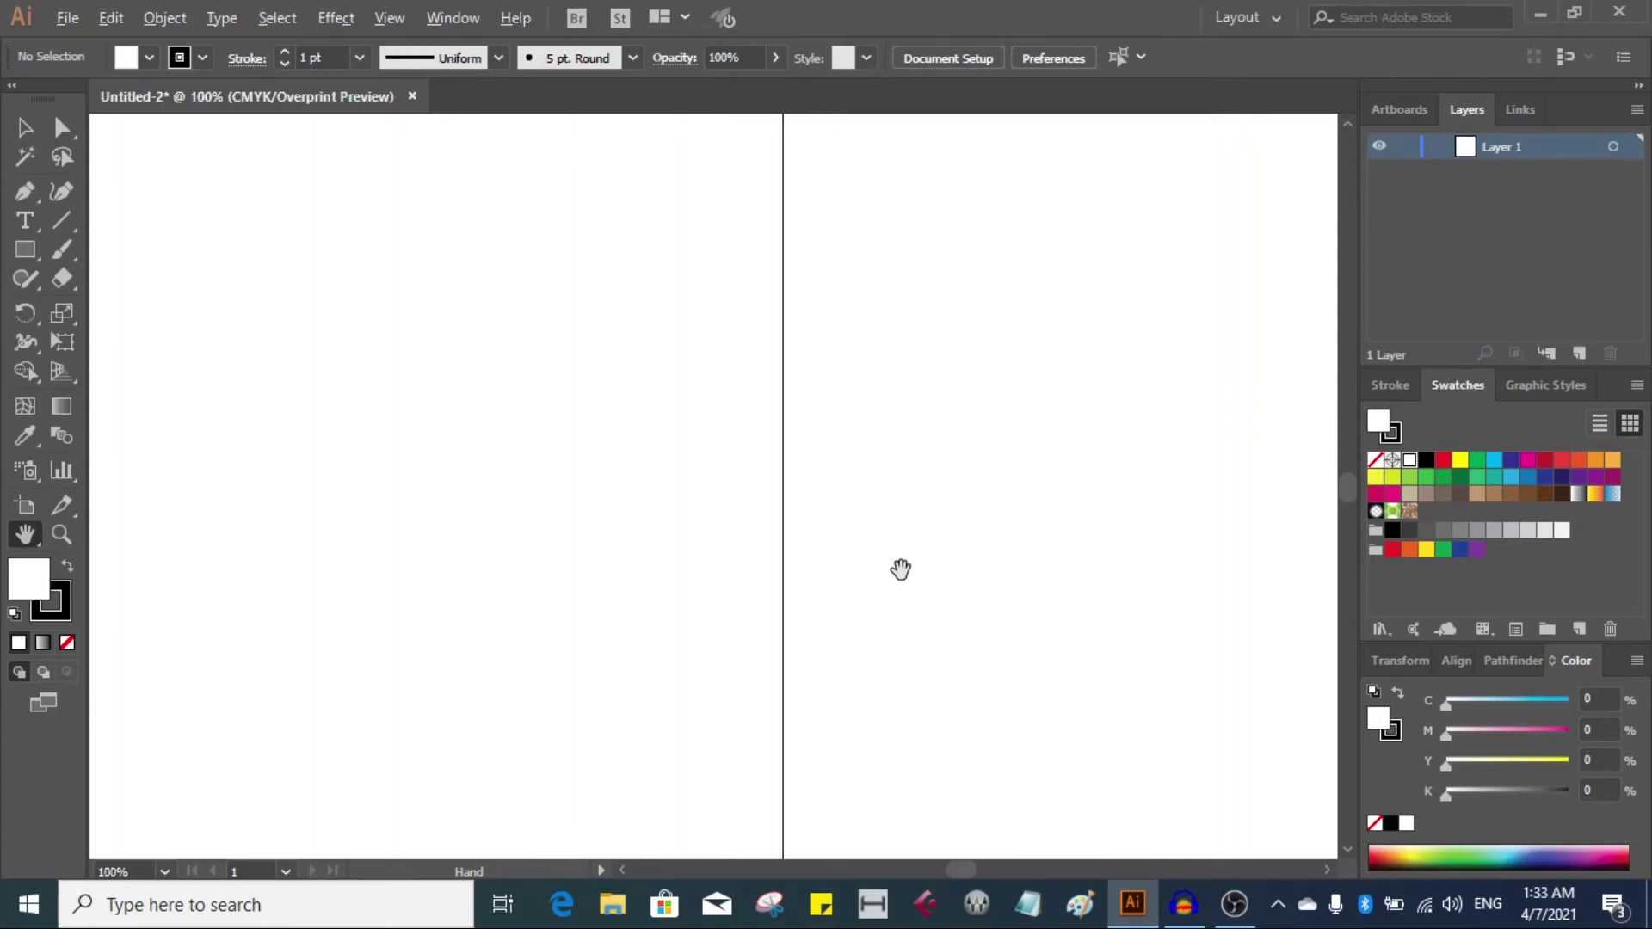
scroll(901, 569, "up", 5)
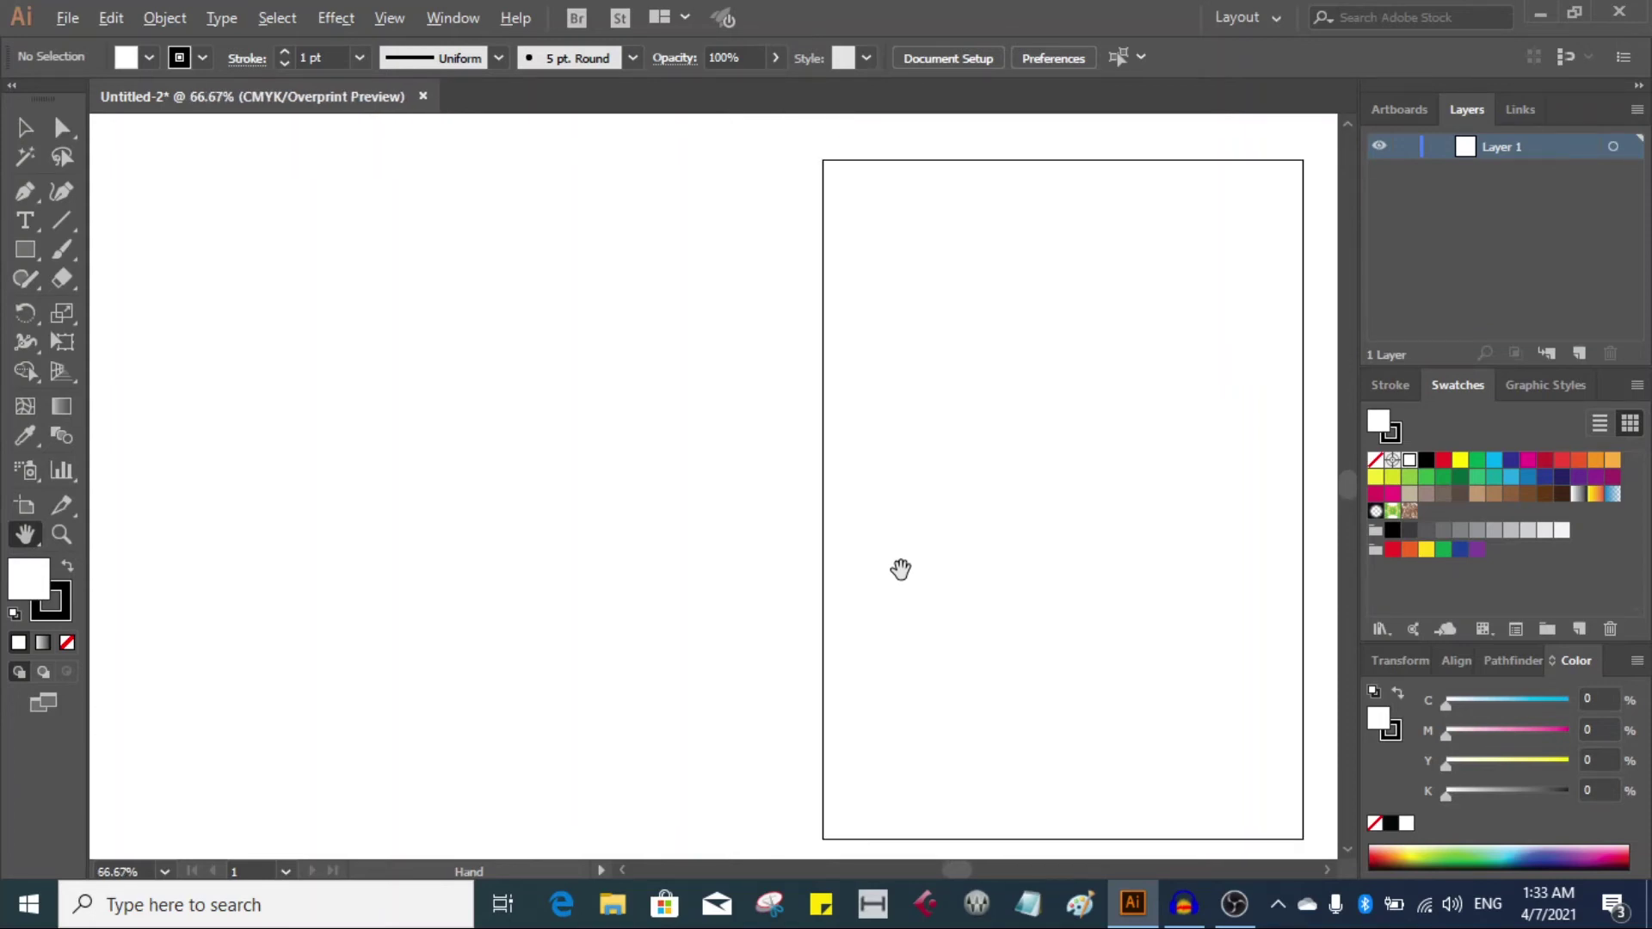
scroll(900, 569, "down", 3)
scroll(900, 569, "down", 2)
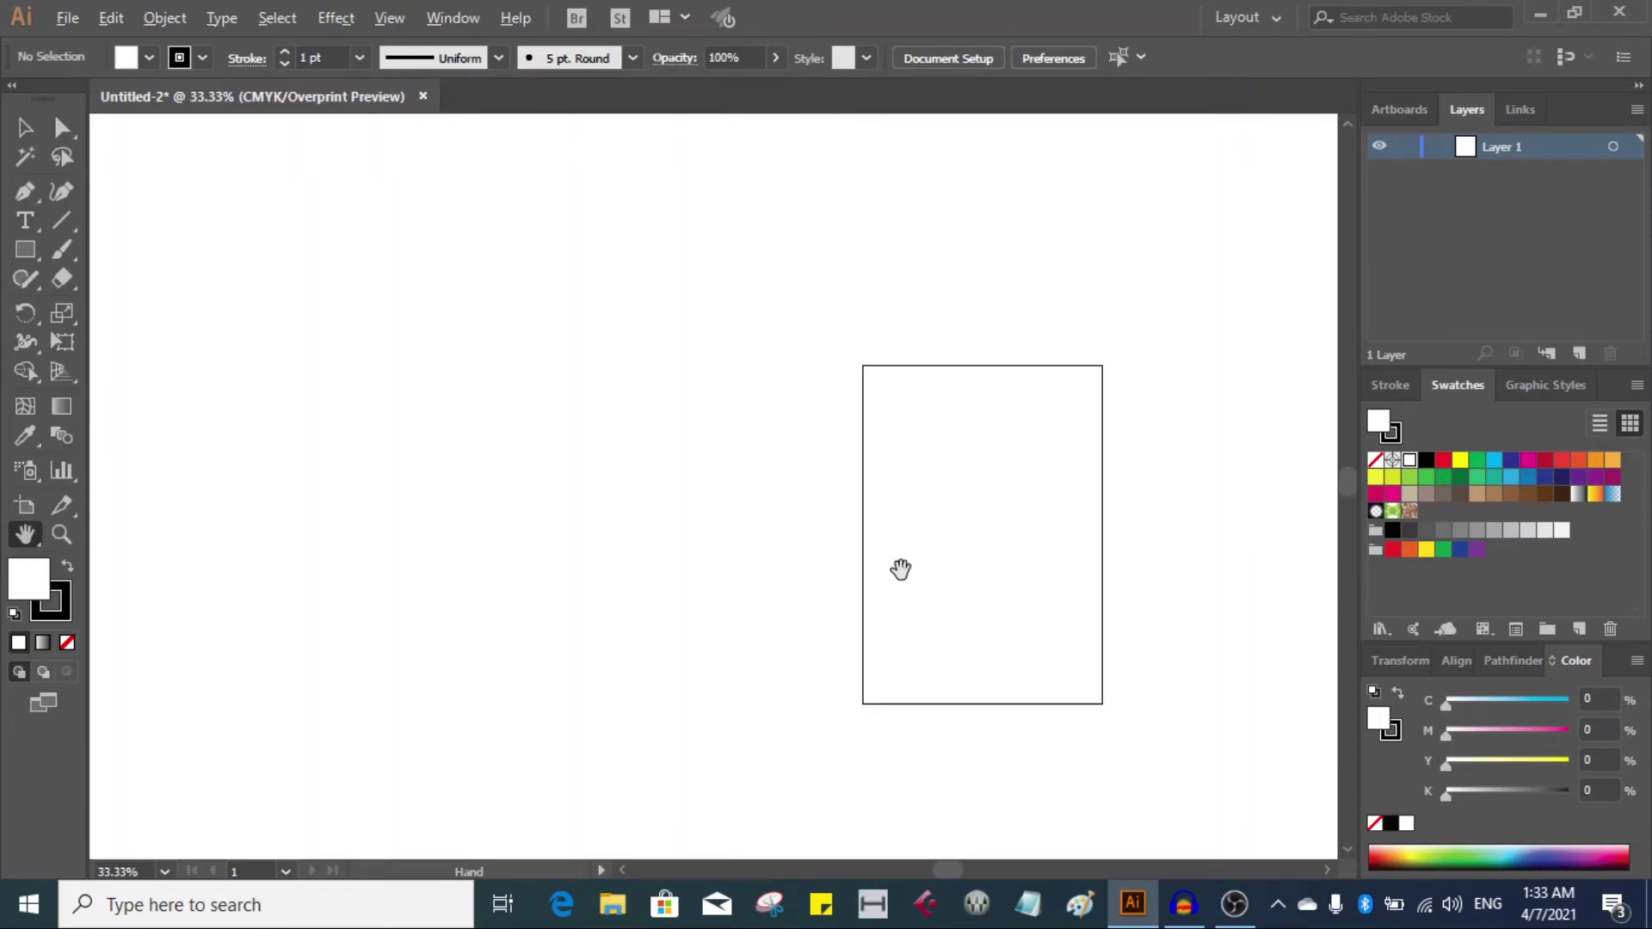
scroll(900, 569, "up", 4)
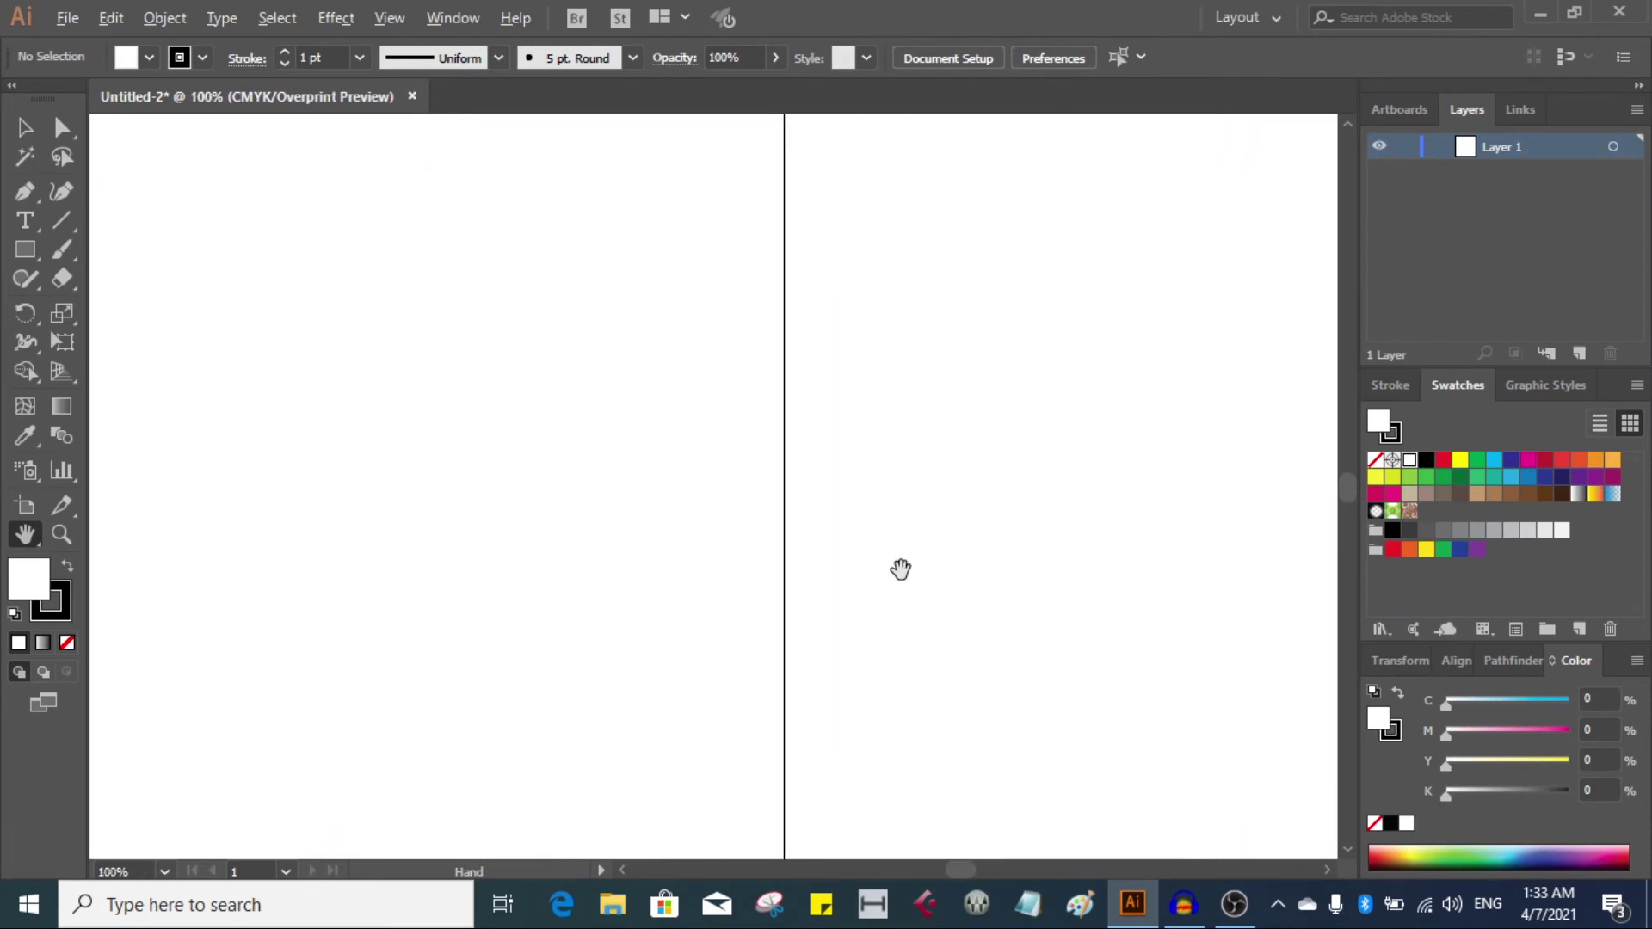
scroll(900, 569, "down", 1)
scroll(901, 569, "down", 3)
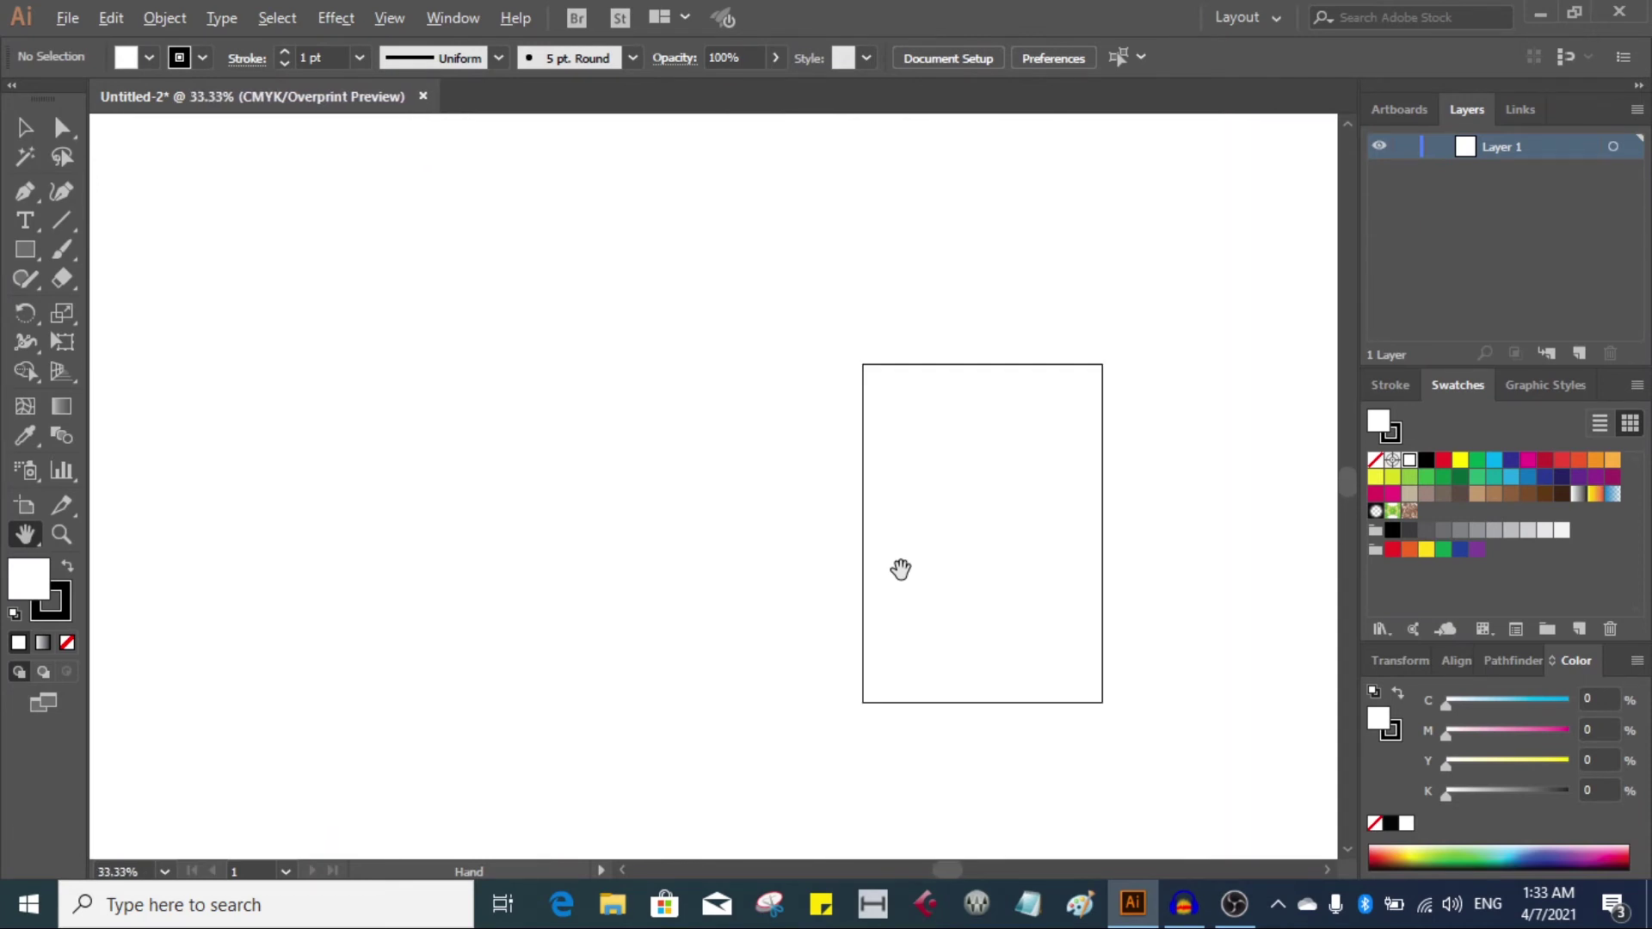
scroll(901, 569, "up", 3)
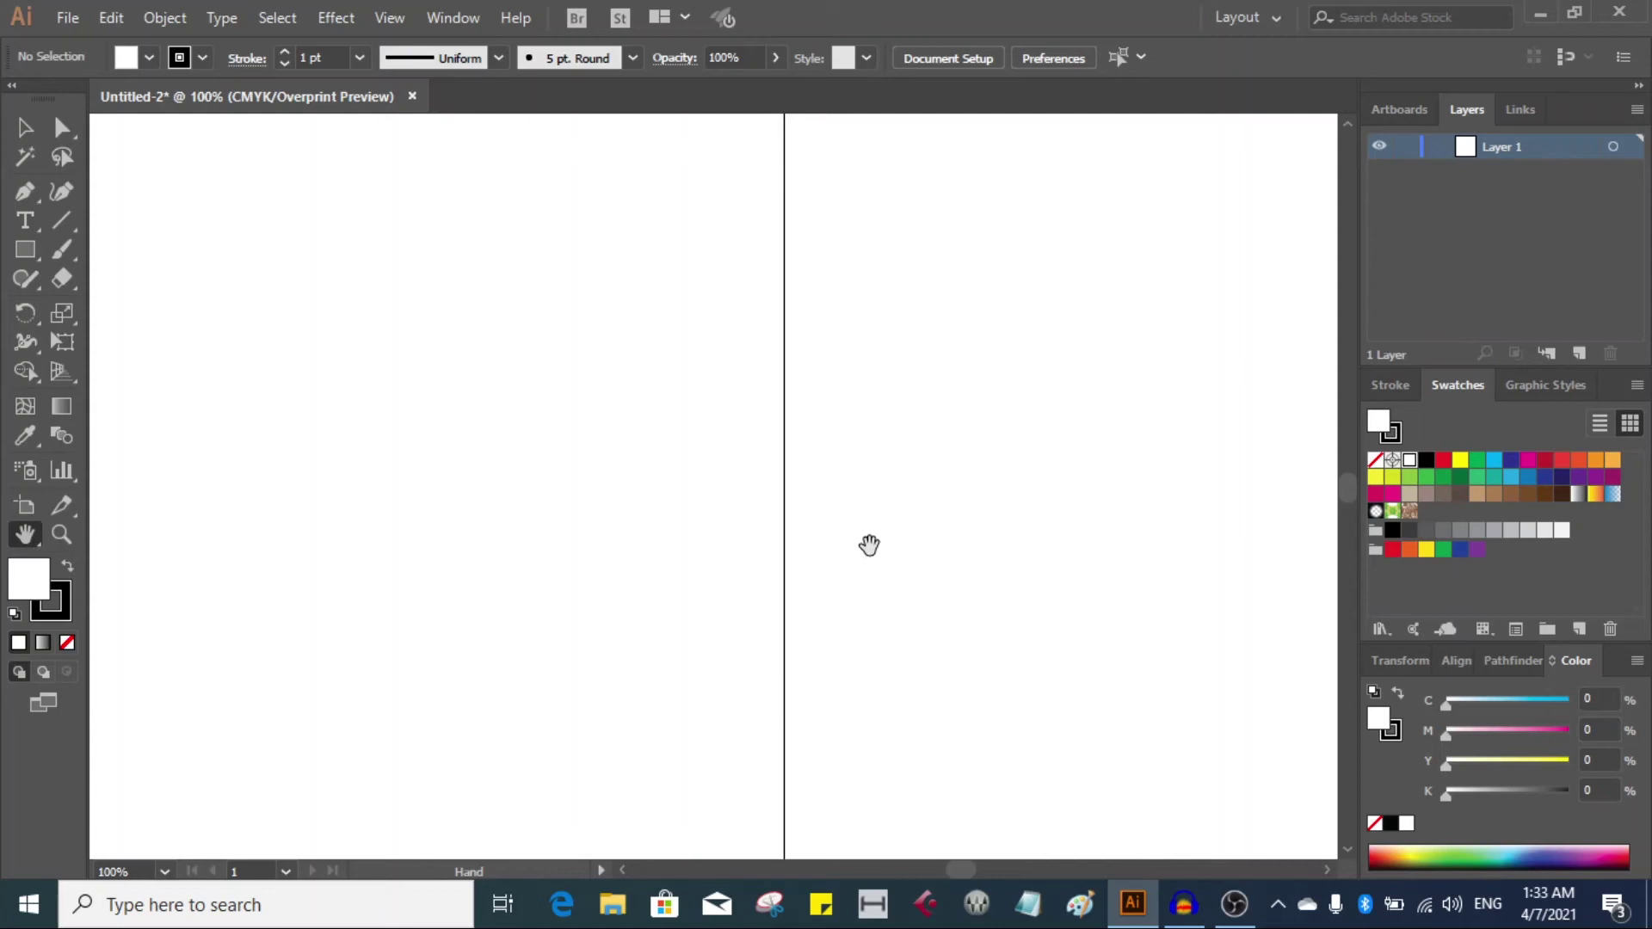
Fit the artboard in the window and return to the Selection tool.
key("v")
key("ctrl+0")
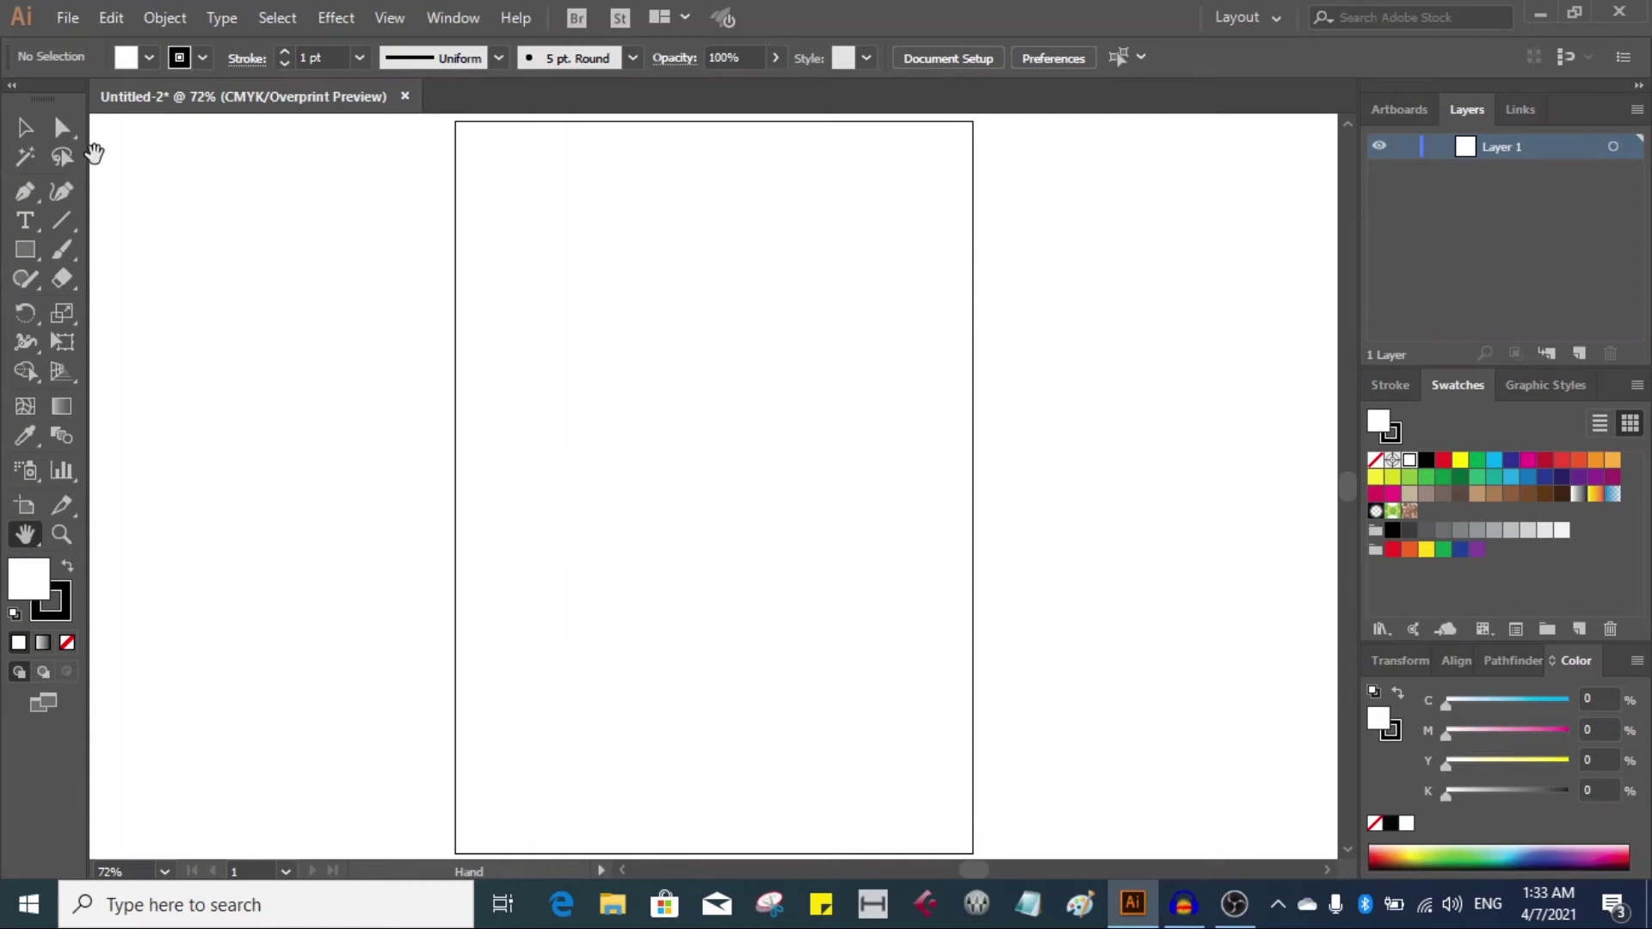
left_click(25, 128)
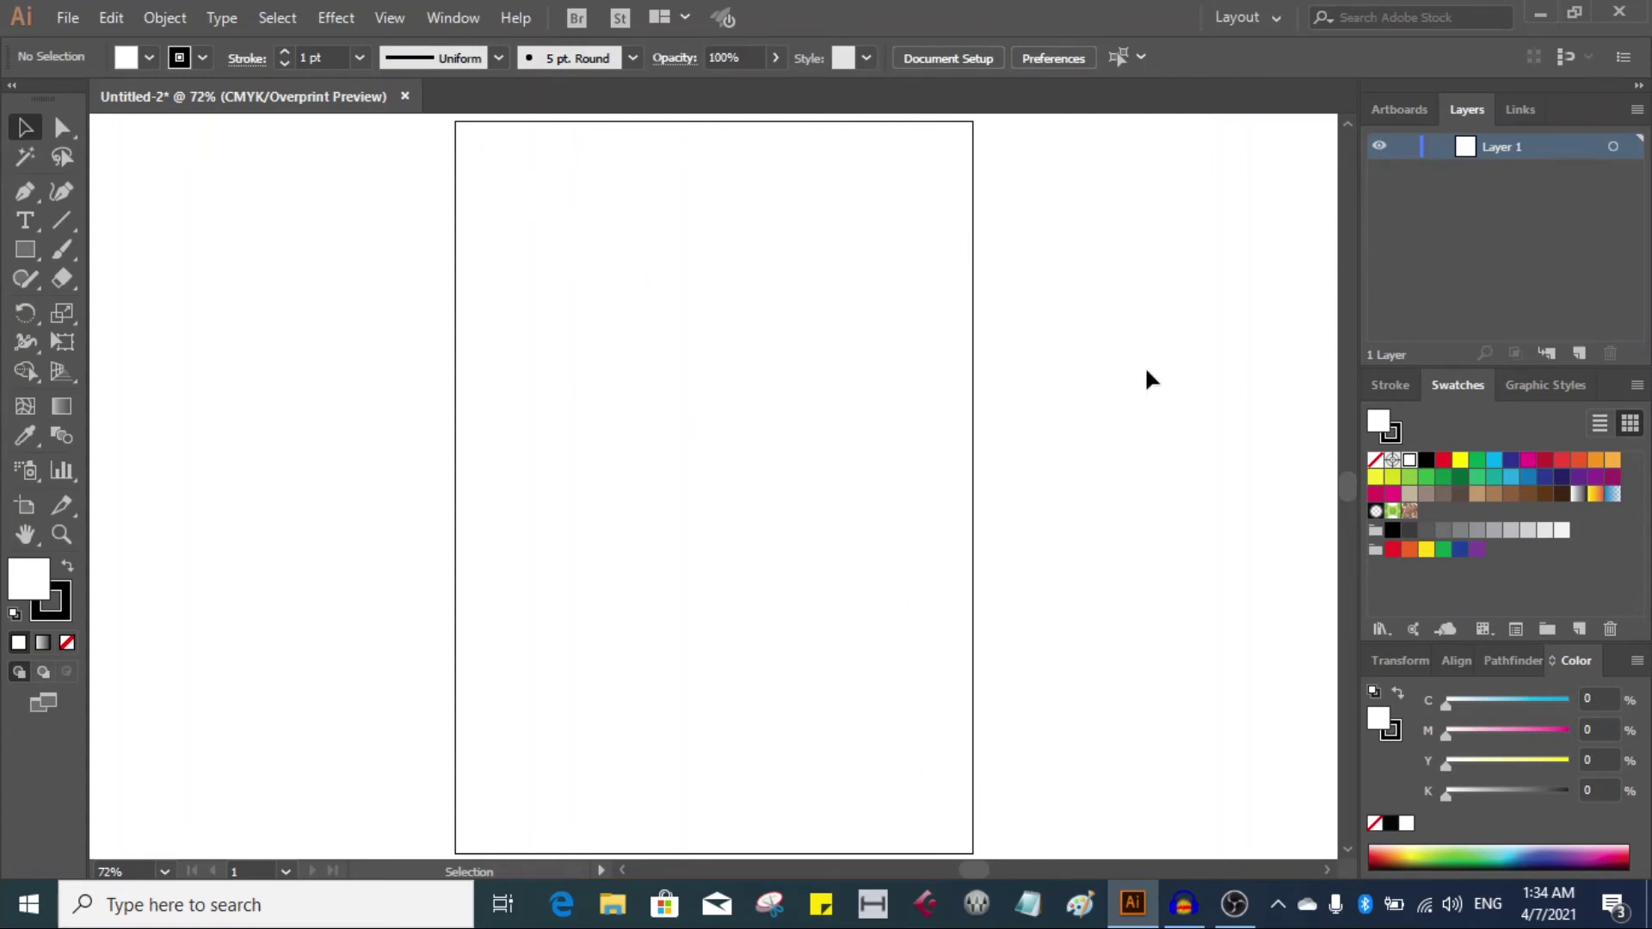
Start placing an external file and browse HOME (F:) to the channel progo rafting folder inside 01BAPAK > 01 PROJECT.
left_click(67, 19)
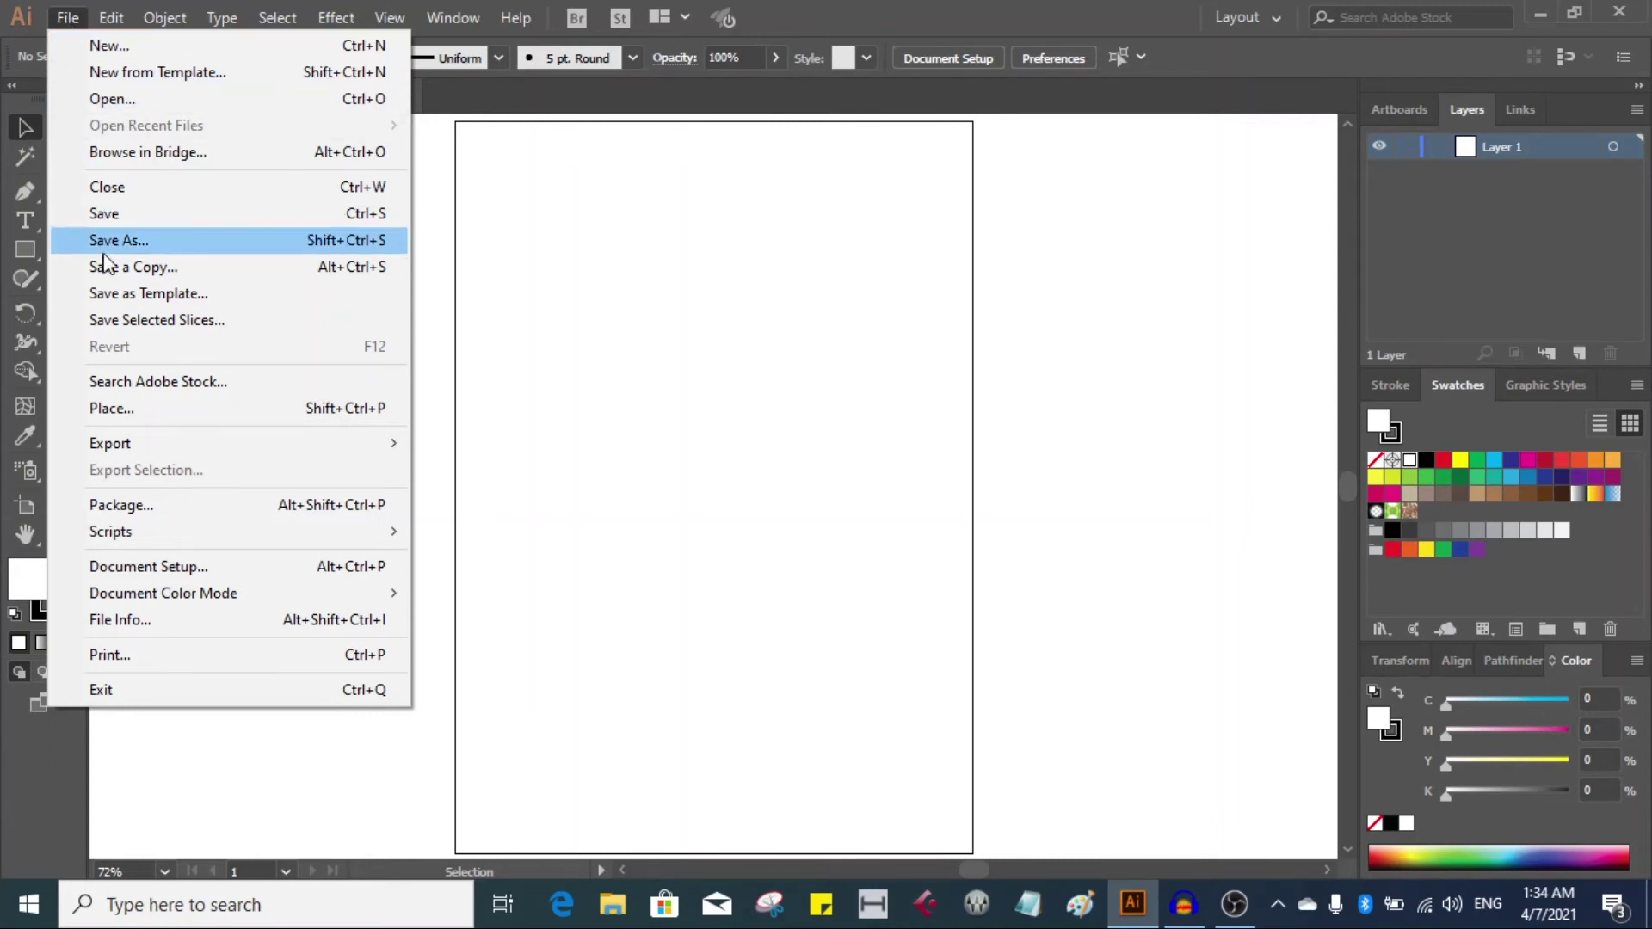
left_click(106, 410)
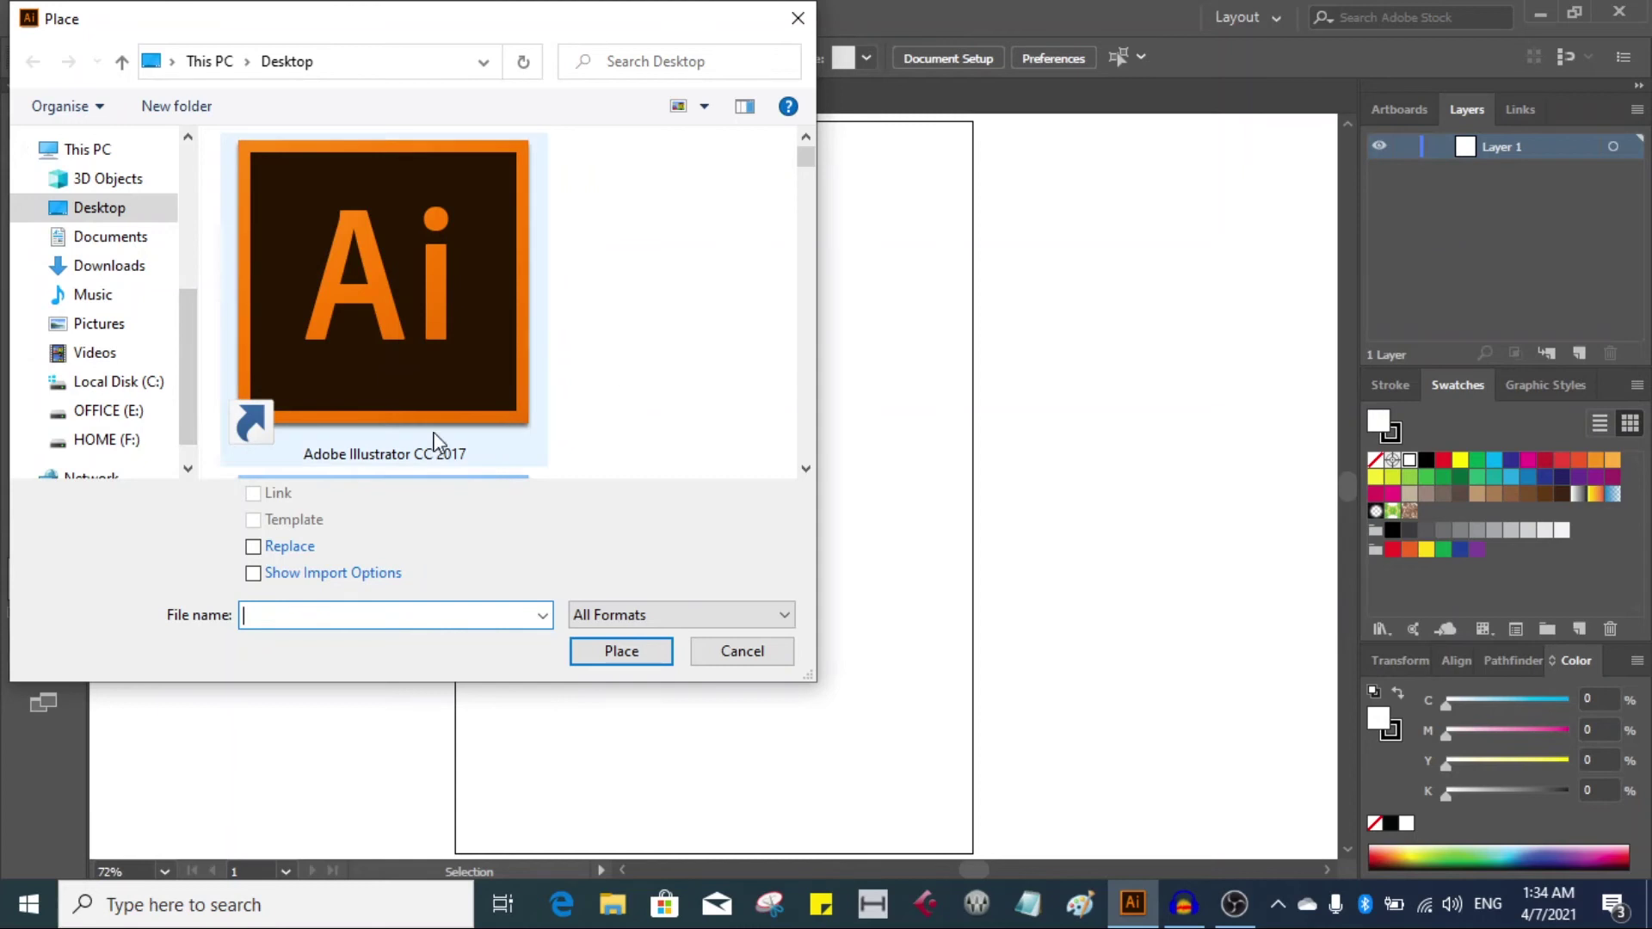
scroll(190, 375, "down", 1)
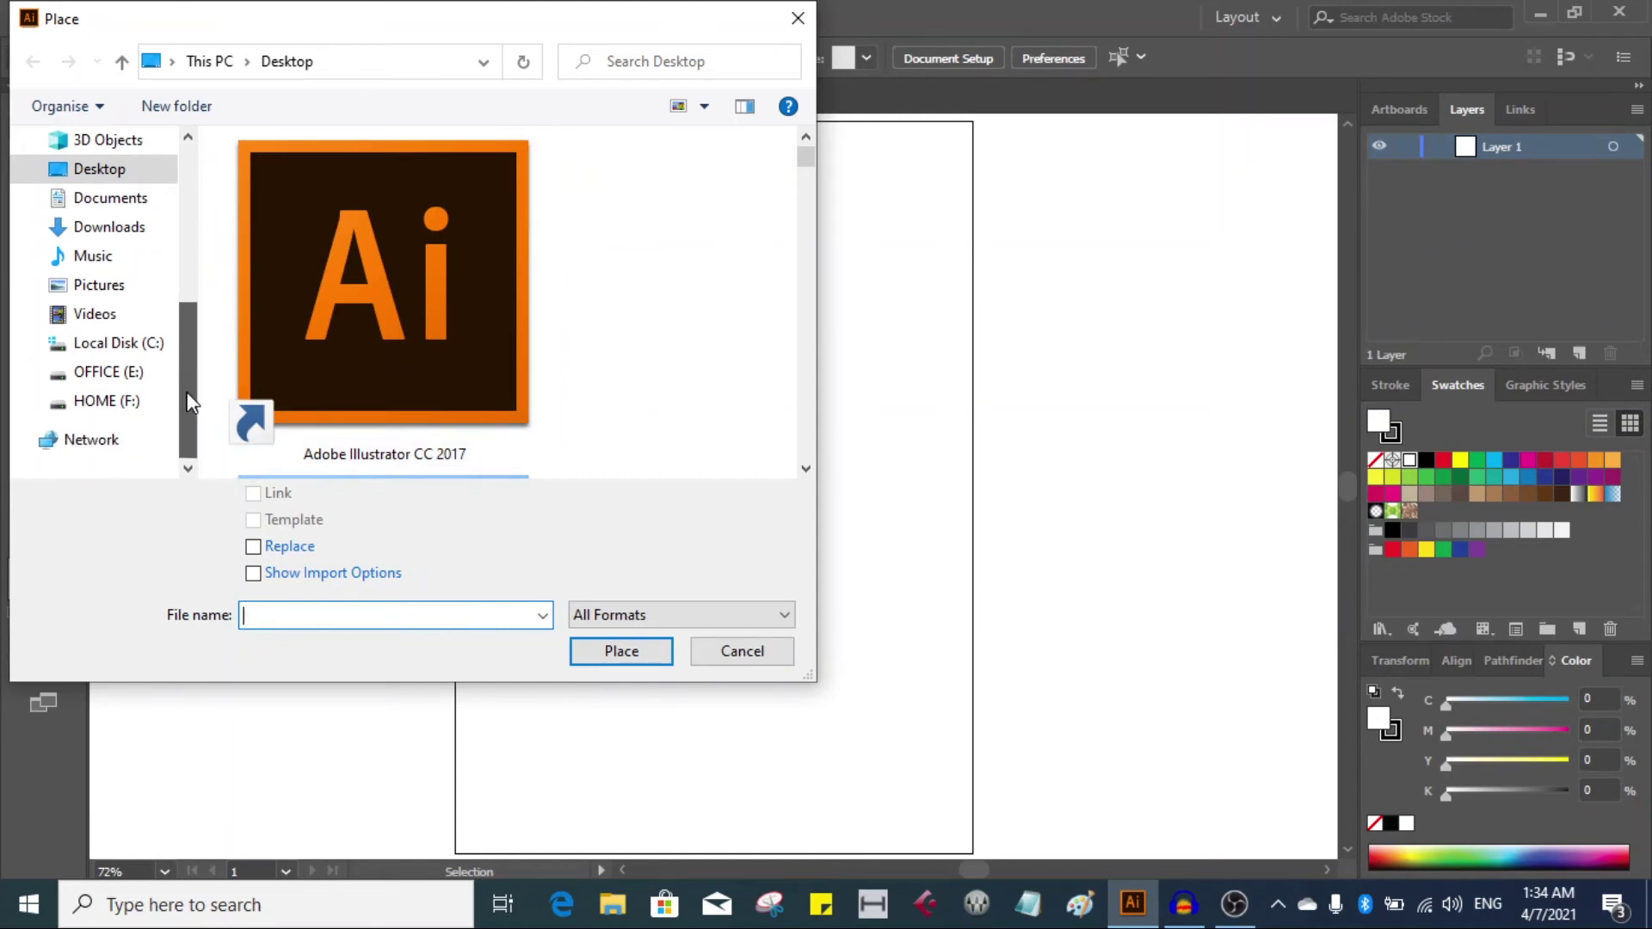
left_click(103, 405)
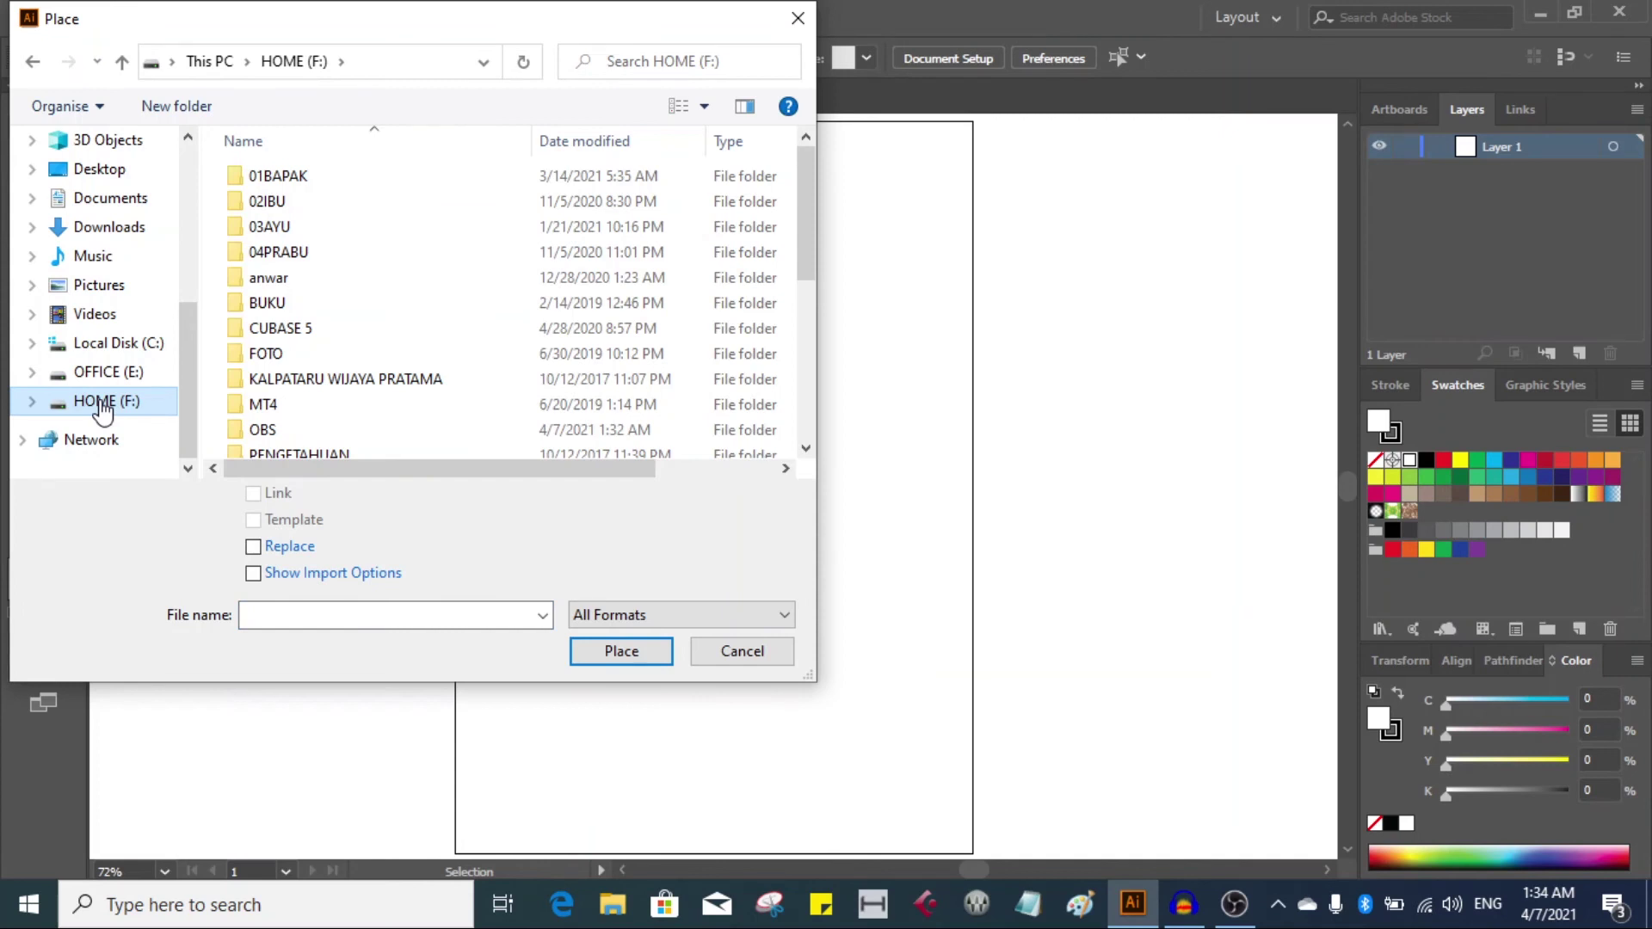
scroll(346, 376, "down", 1)
scroll(346, 375, "up", 1)
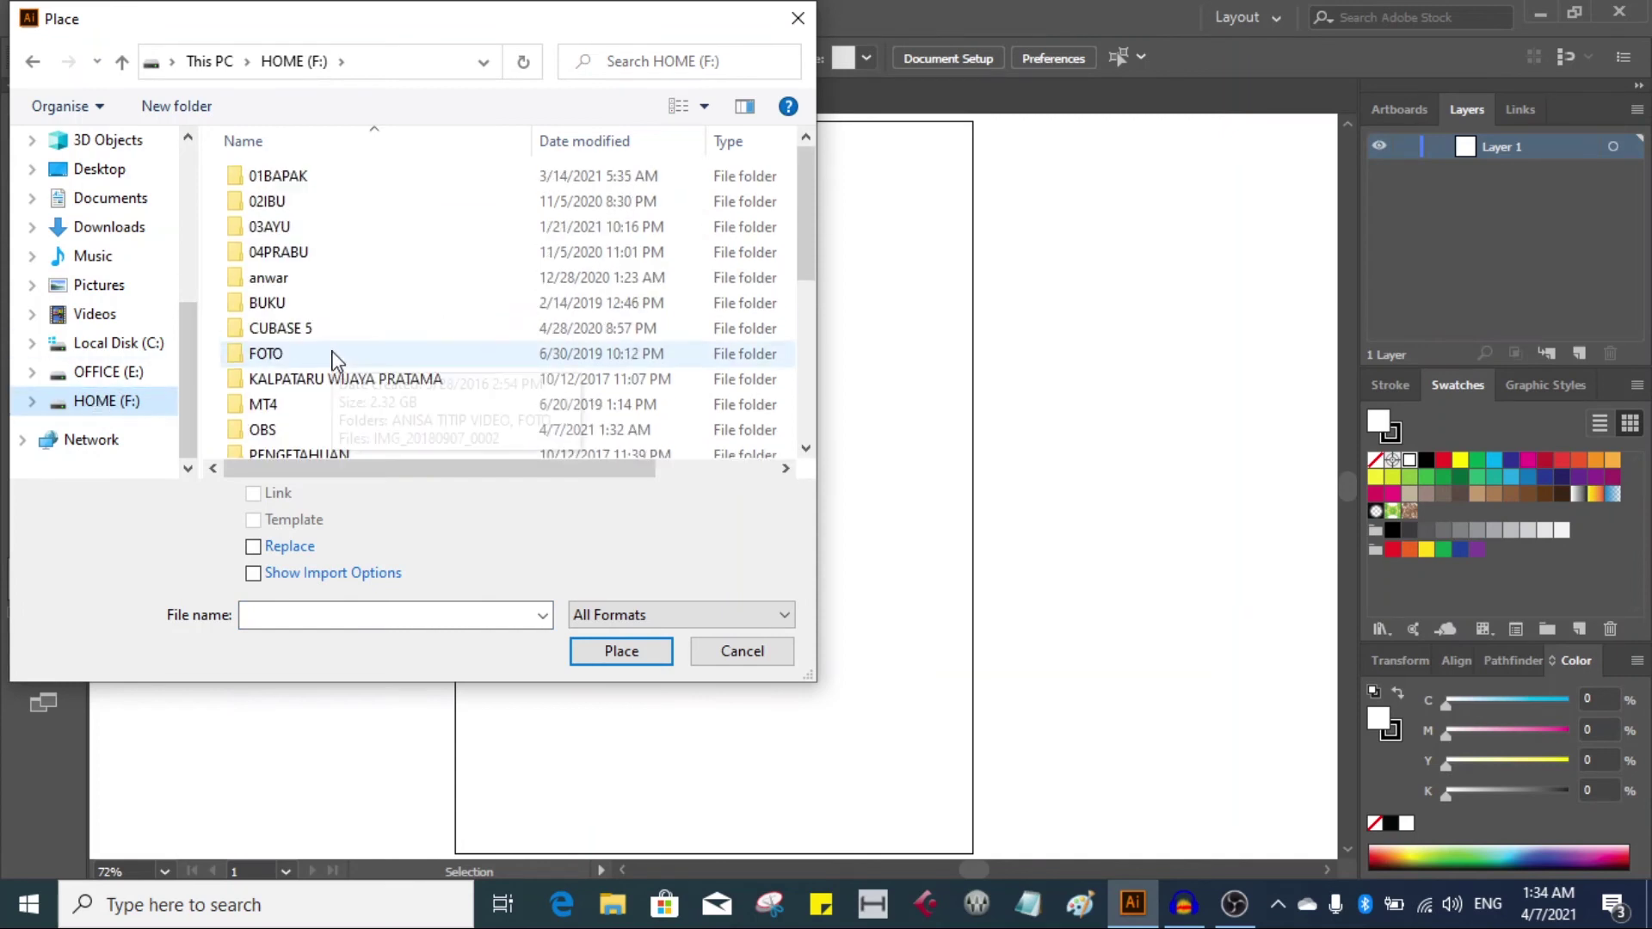
double_click(339, 178)
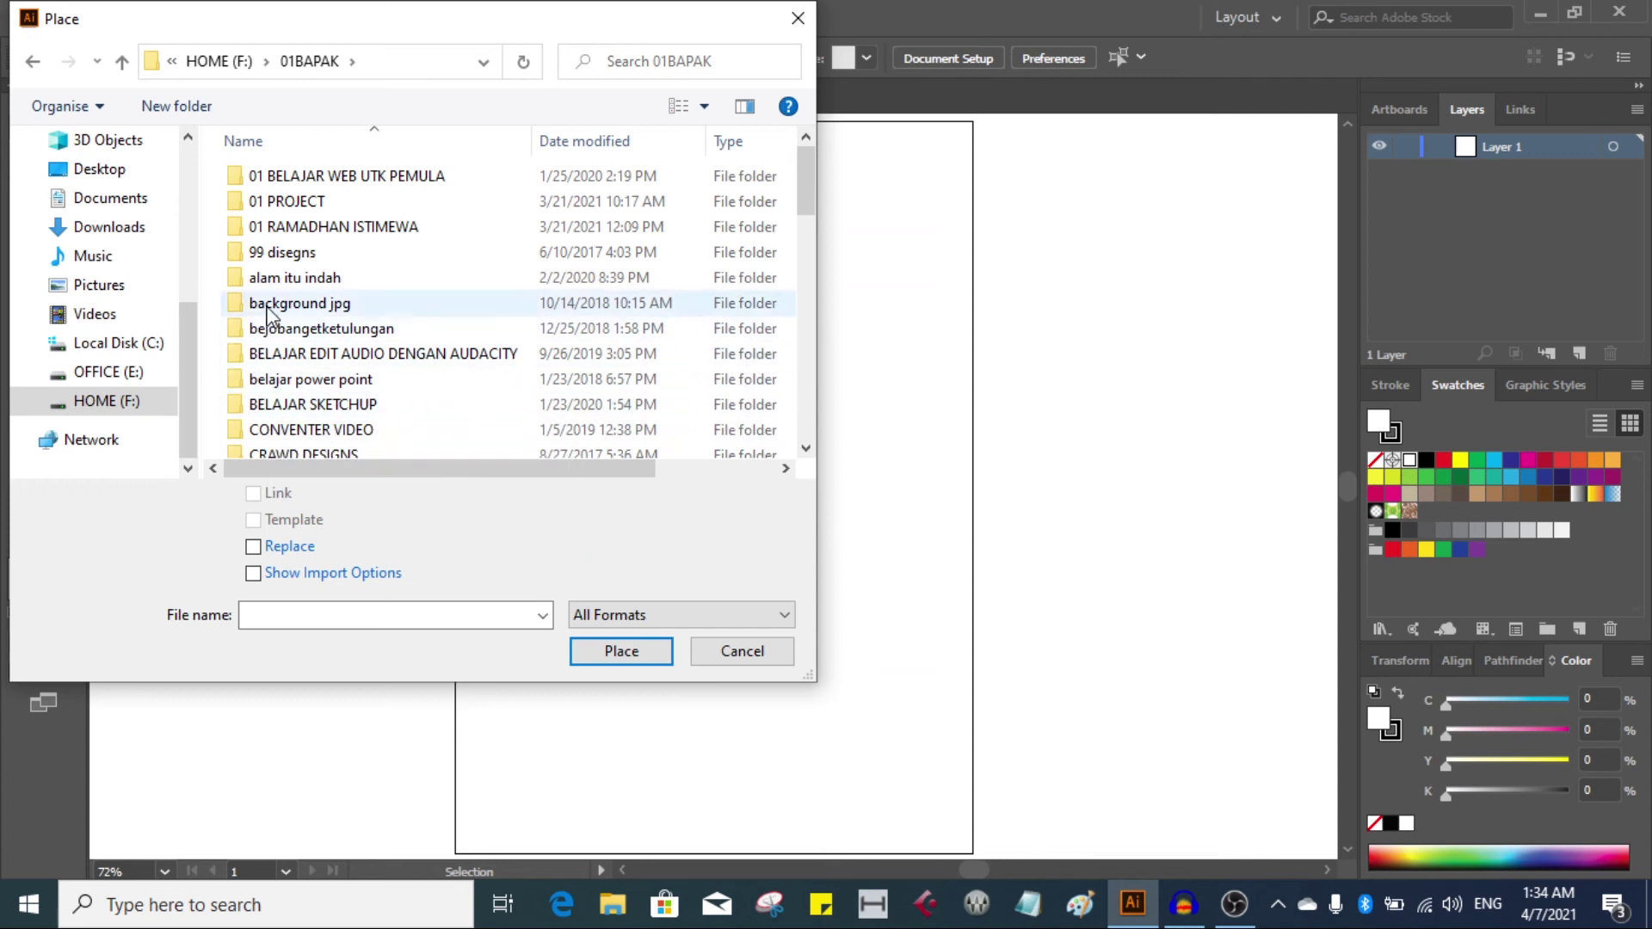
double_click(292, 203)
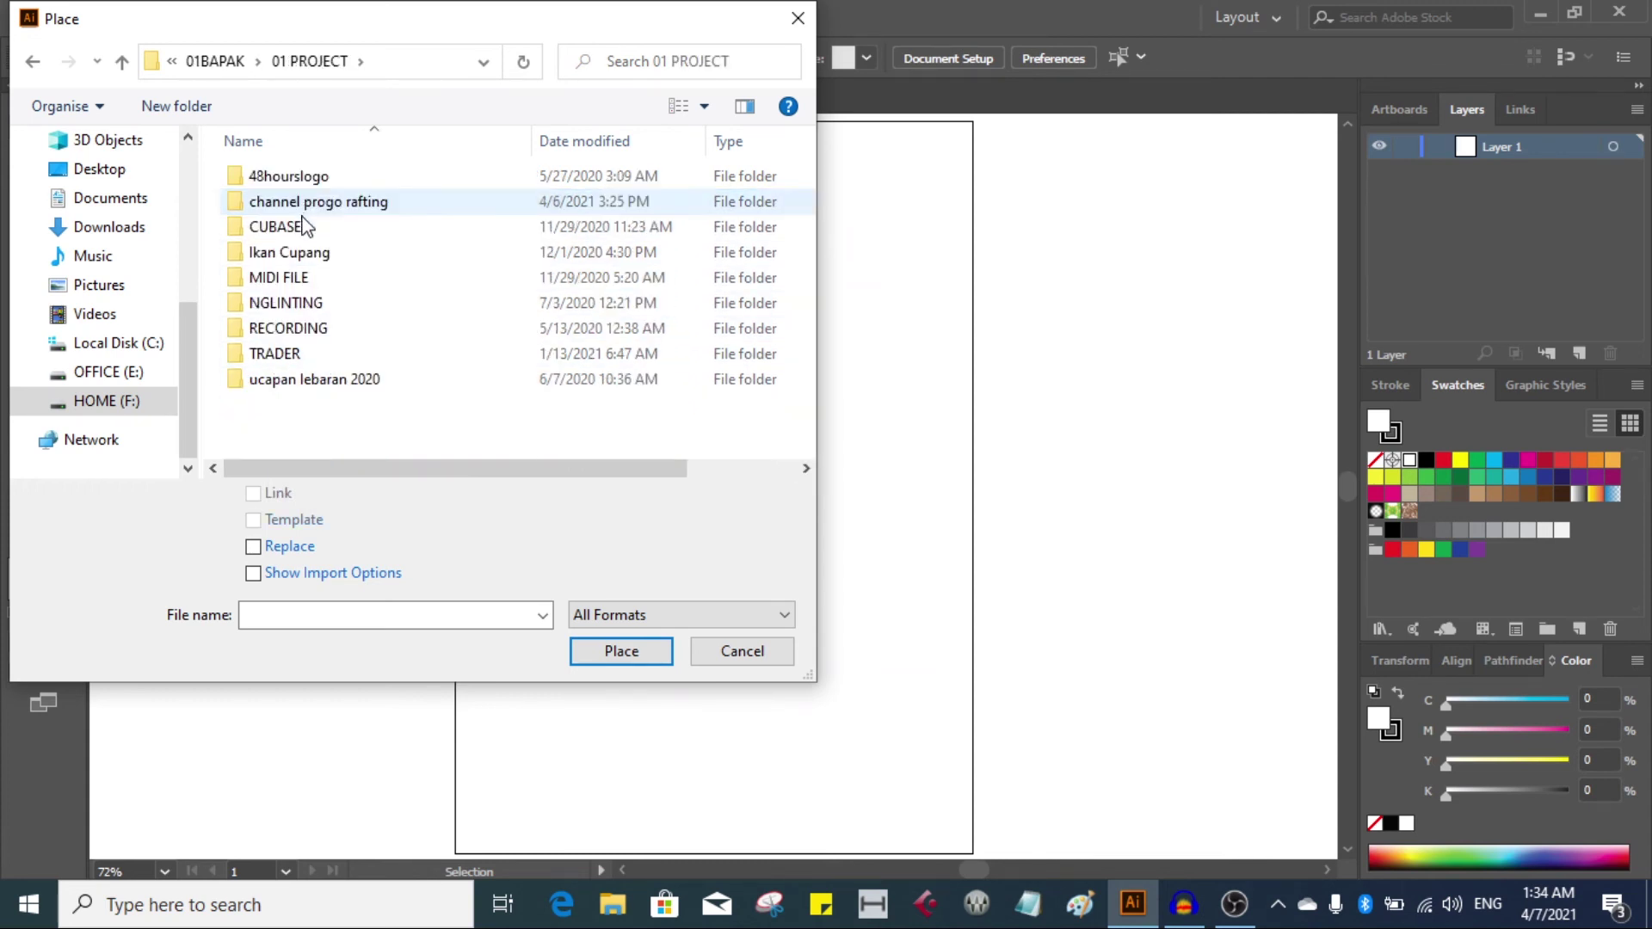
left_click(304, 206)
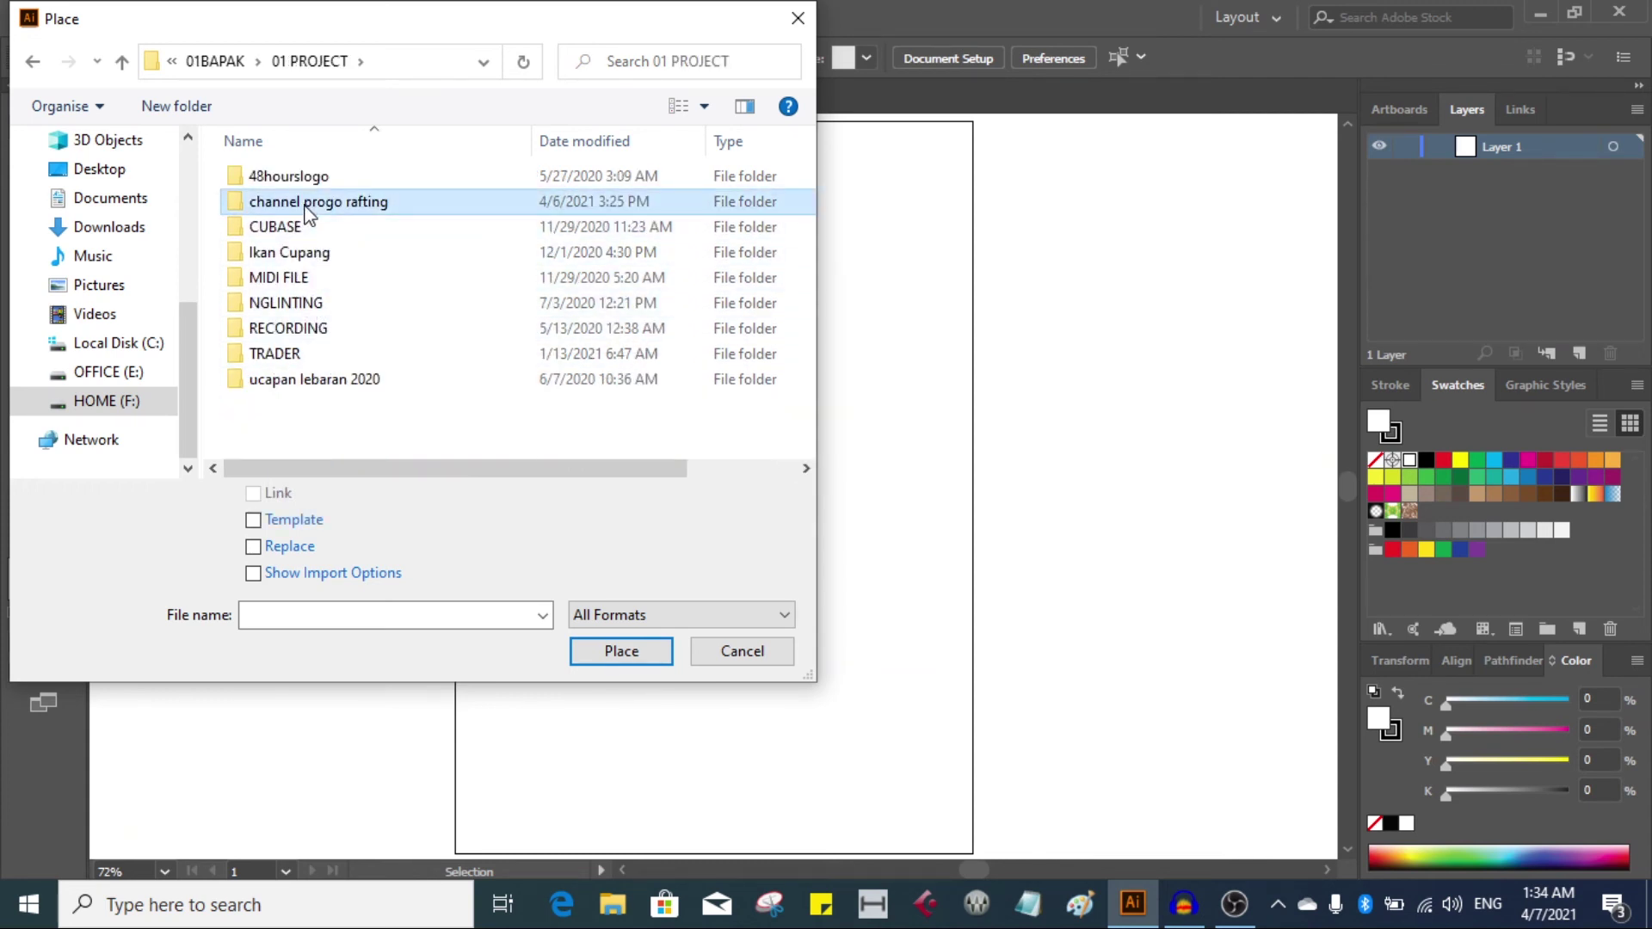
double_click(307, 207)
scroll(324, 297, "down", 2)
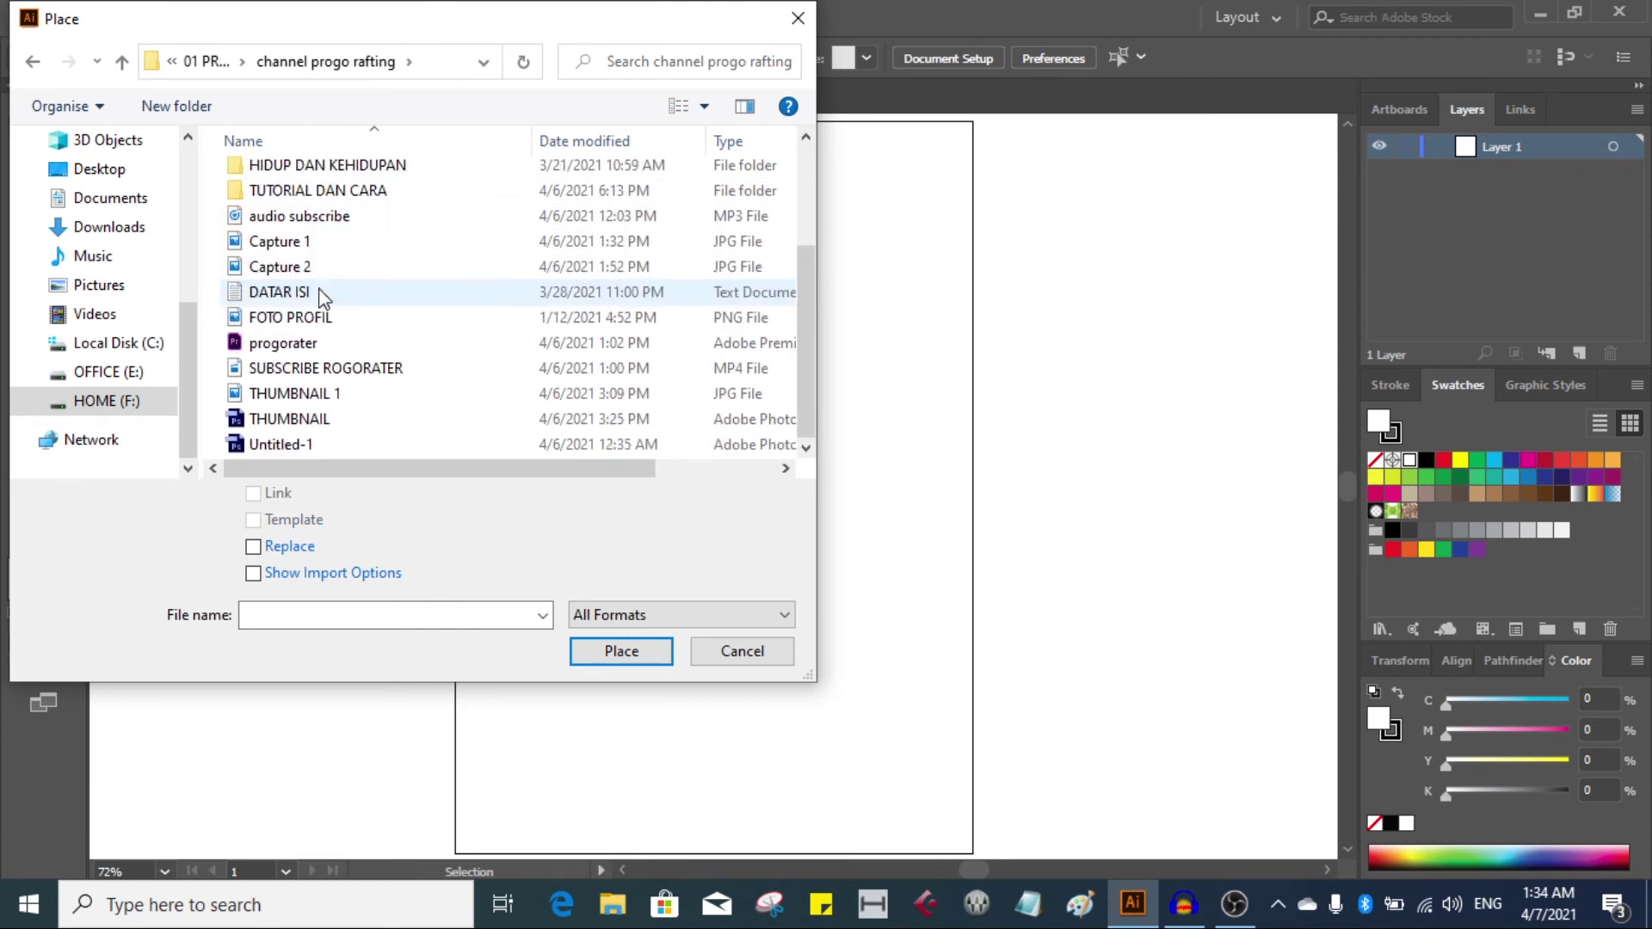
Display the channel progo rafting folder's contents as large icons and look through its files and subfolders.
left_click(704, 106)
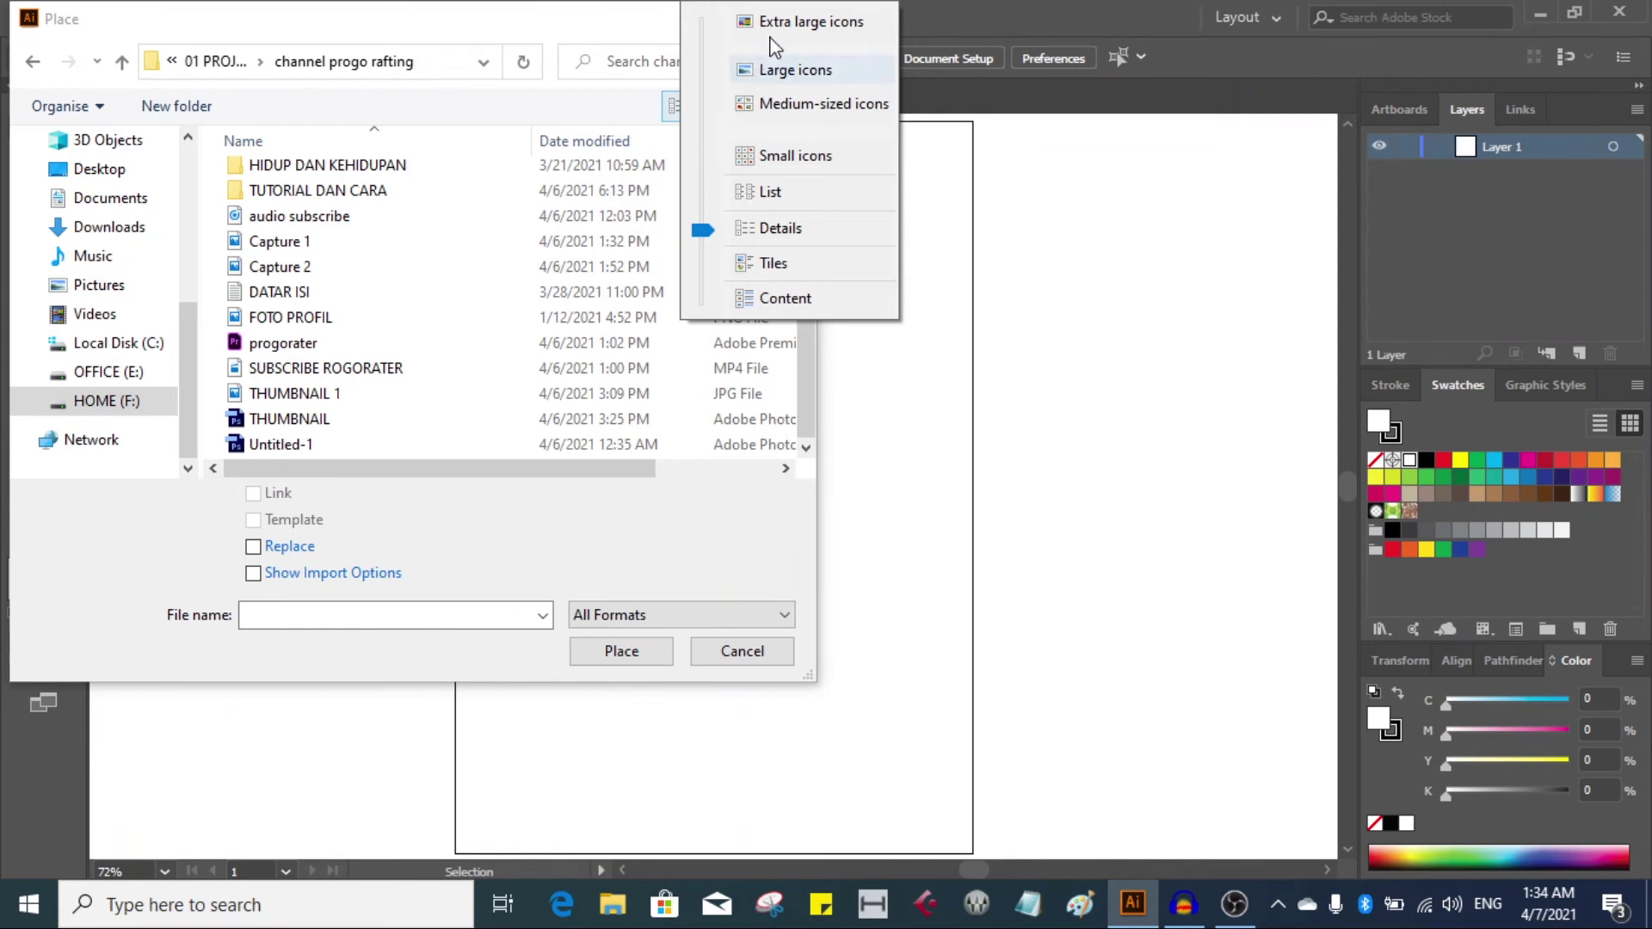
left_click(861, 22)
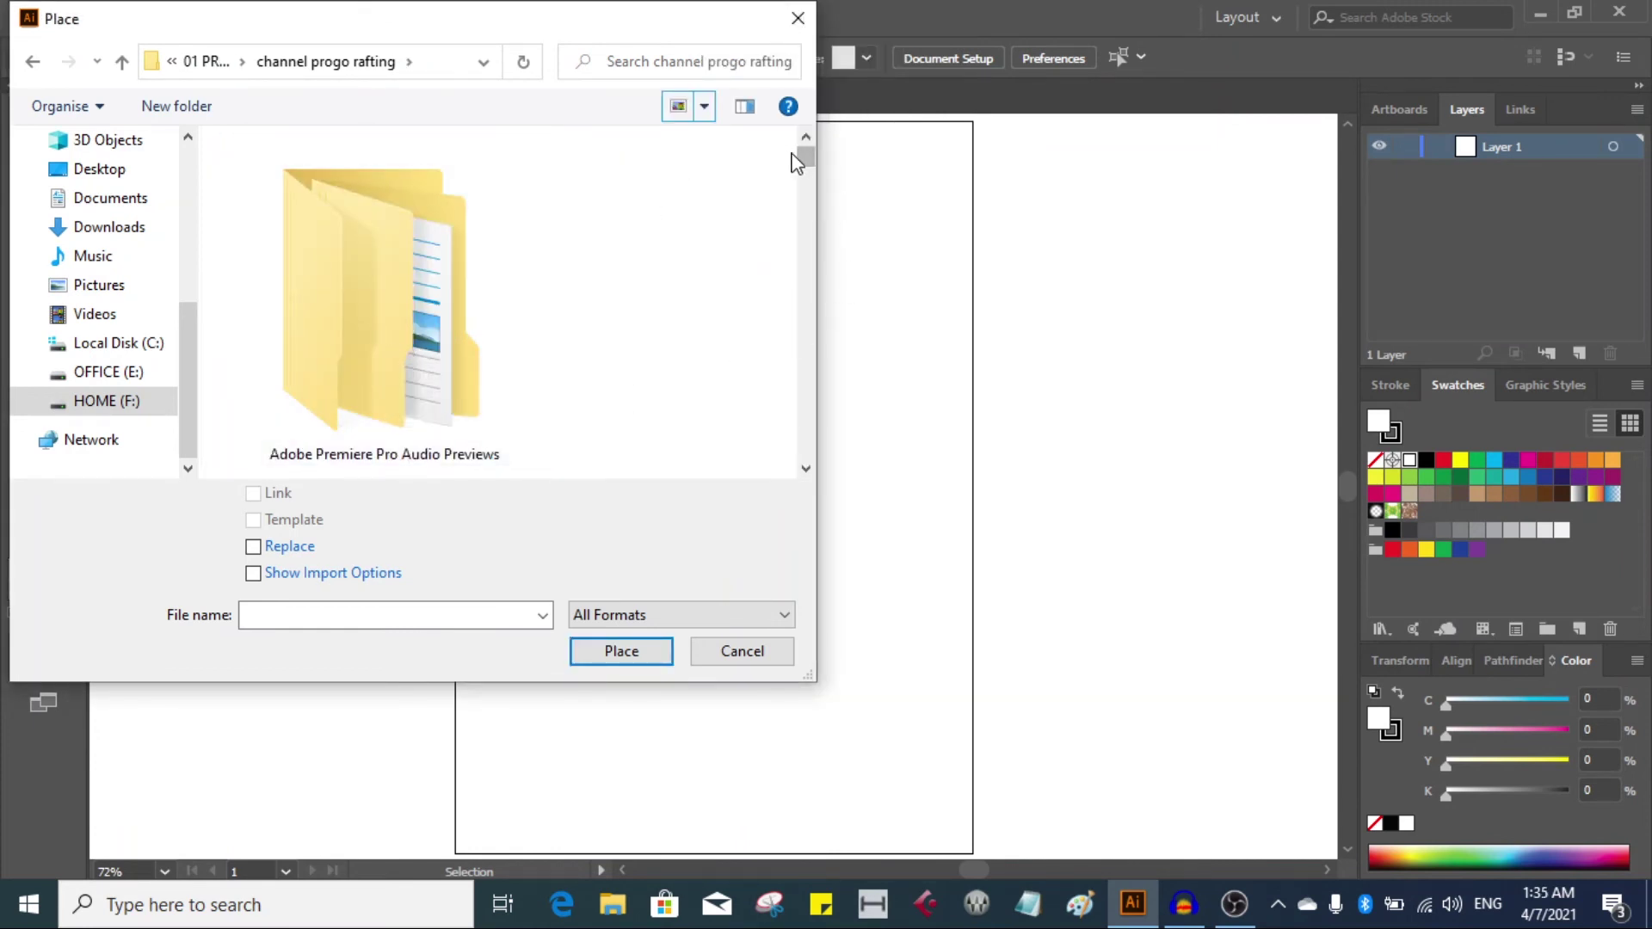
mouse_move(809, 168)
left_mouse_down()
mouse_move(799, 456)
mouse_move(826, 141)
left_mouse_up()
left_click(703, 105)
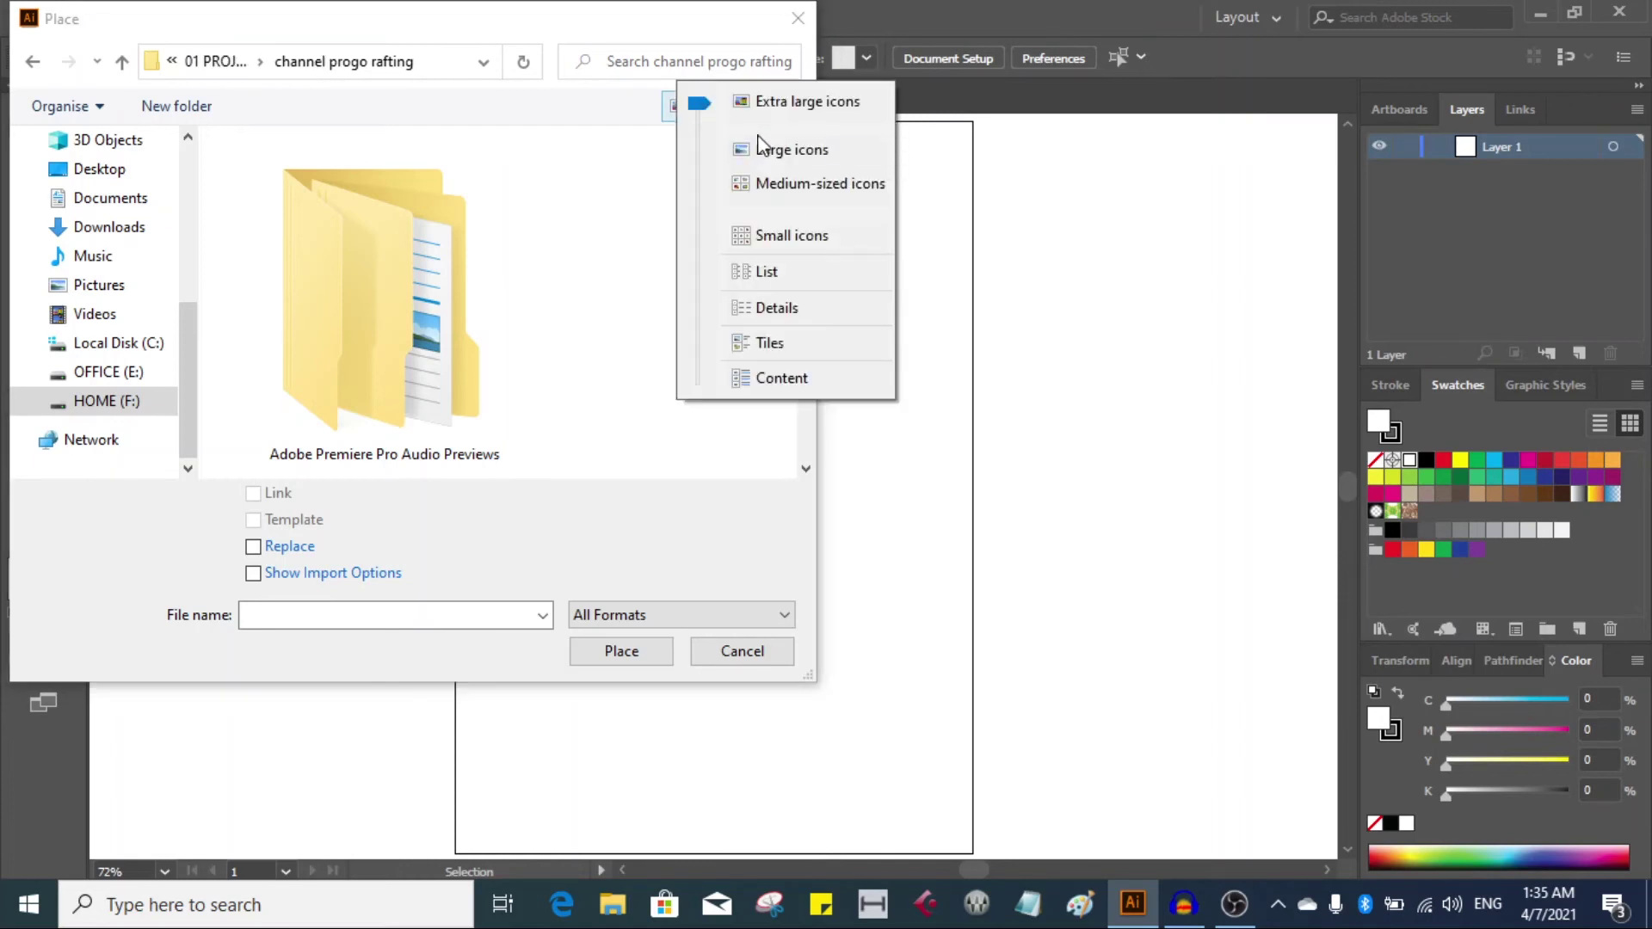
left_click(768, 153)
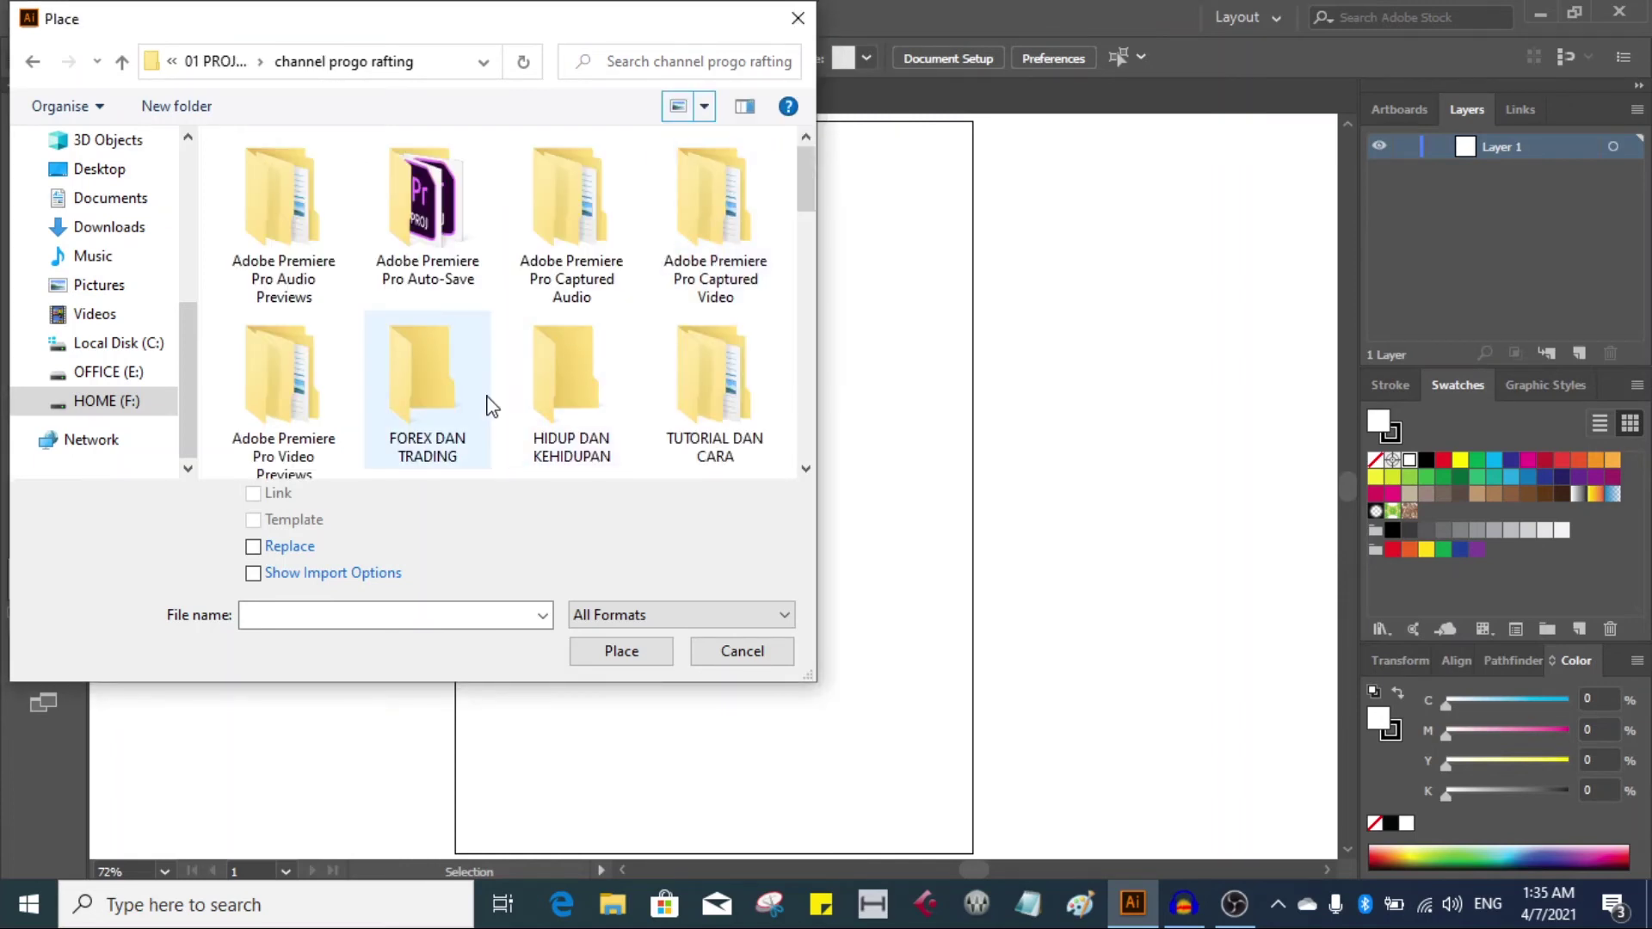
scroll(496, 389, "down", 5)
scroll(496, 389, "down", 1)
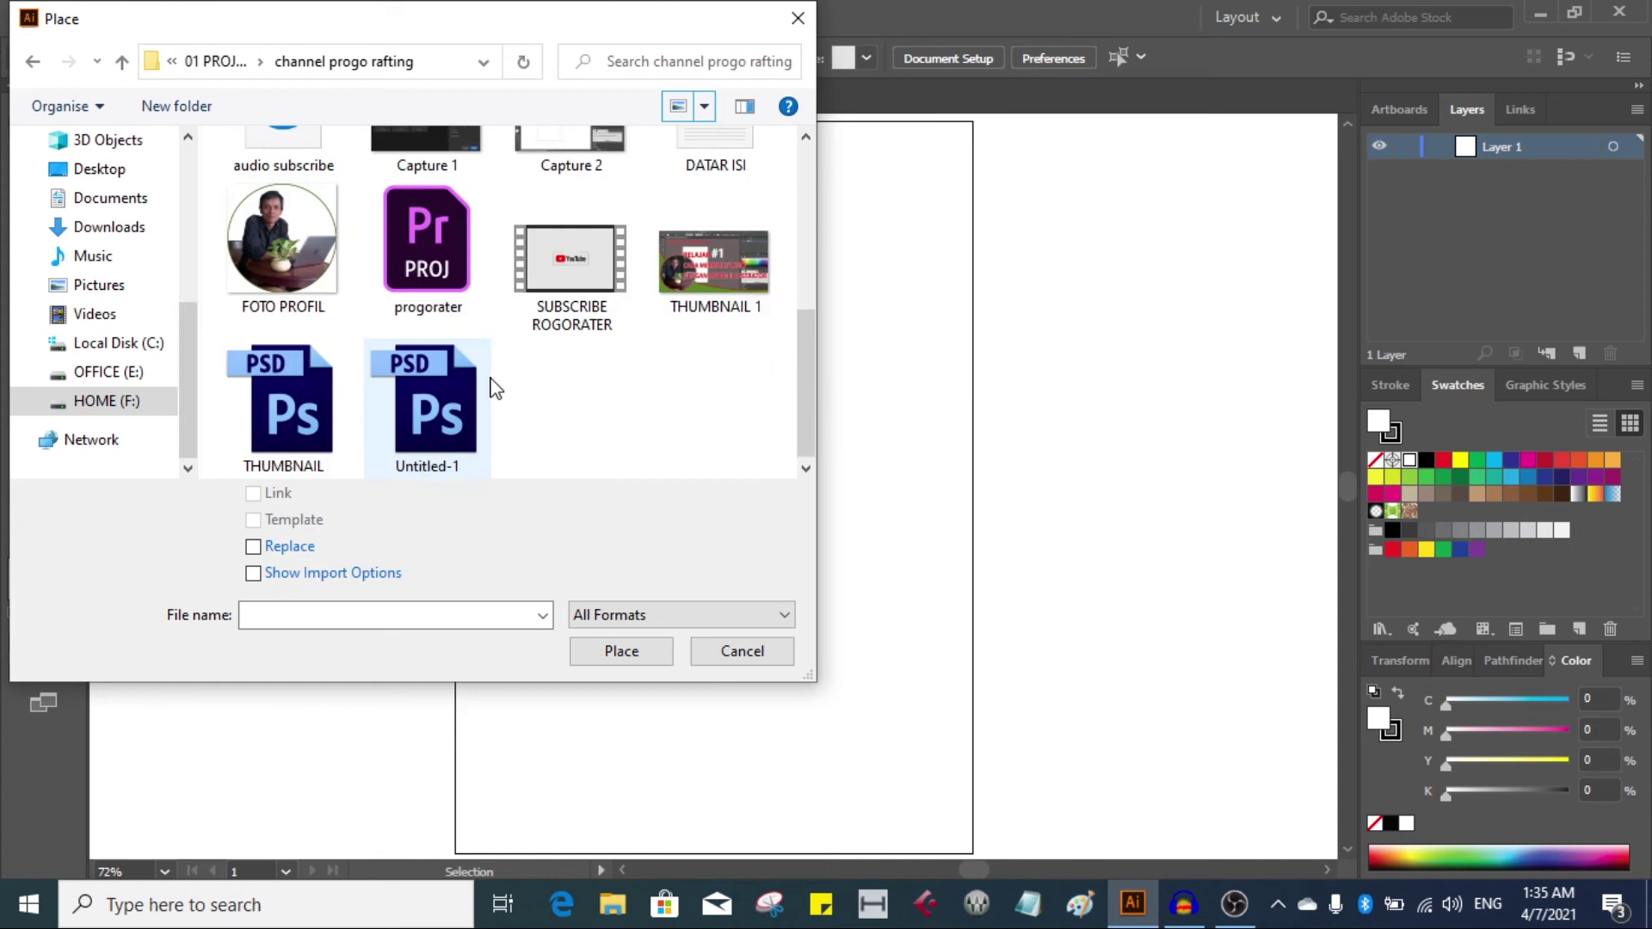
scroll(495, 389, "up", 6)
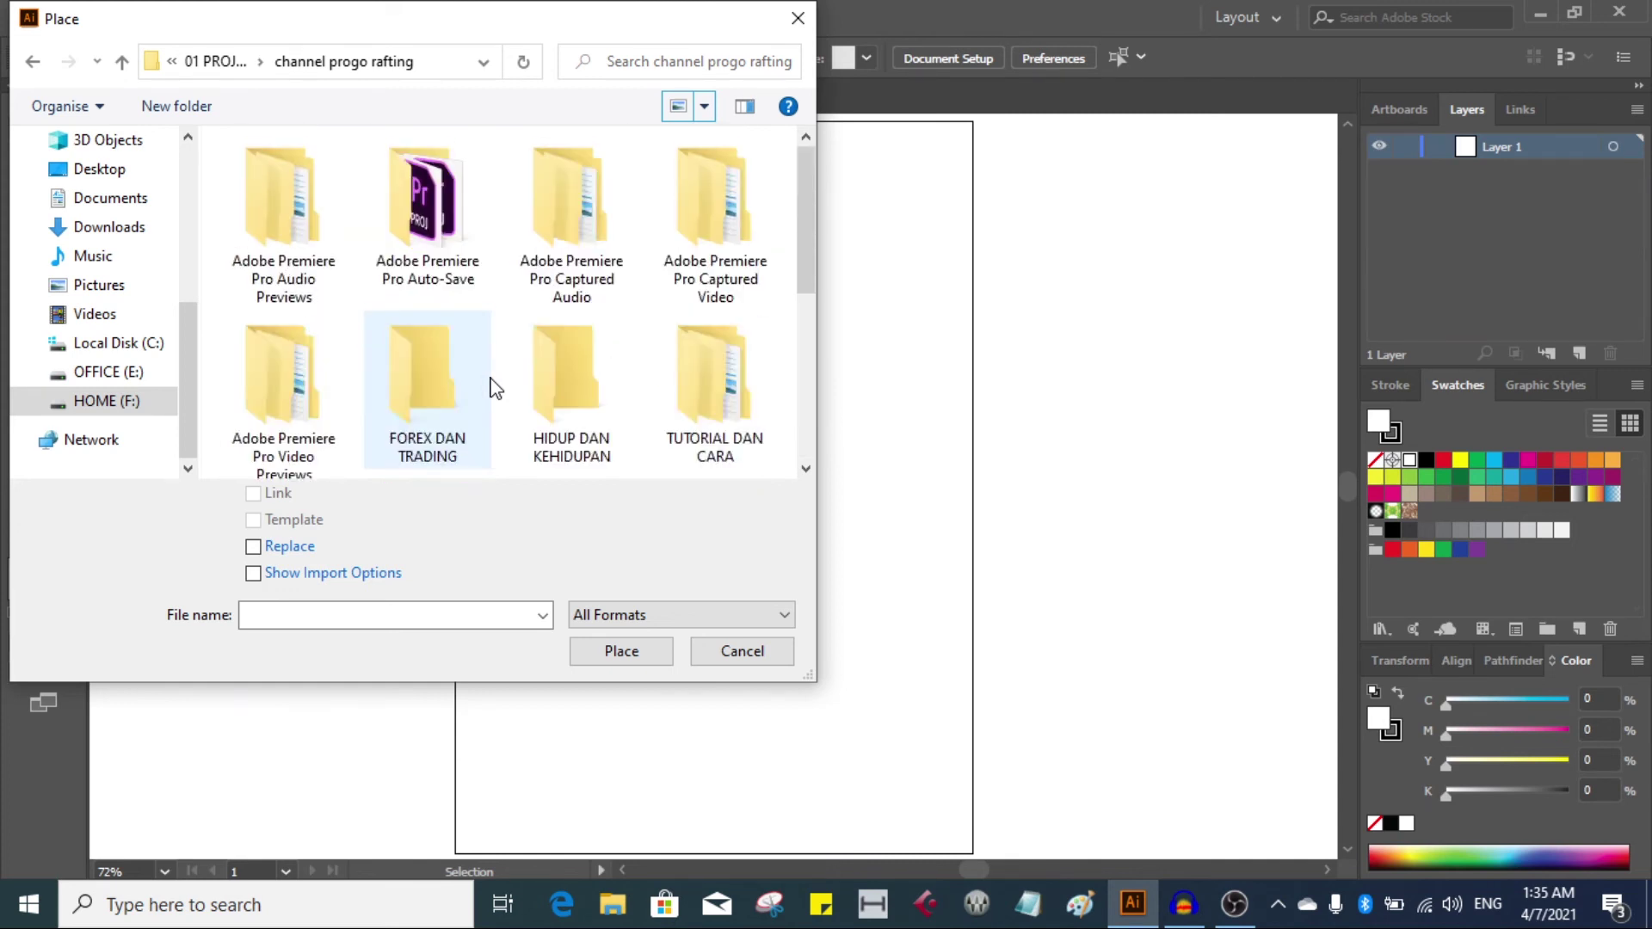
scroll(496, 389, "down", 2)
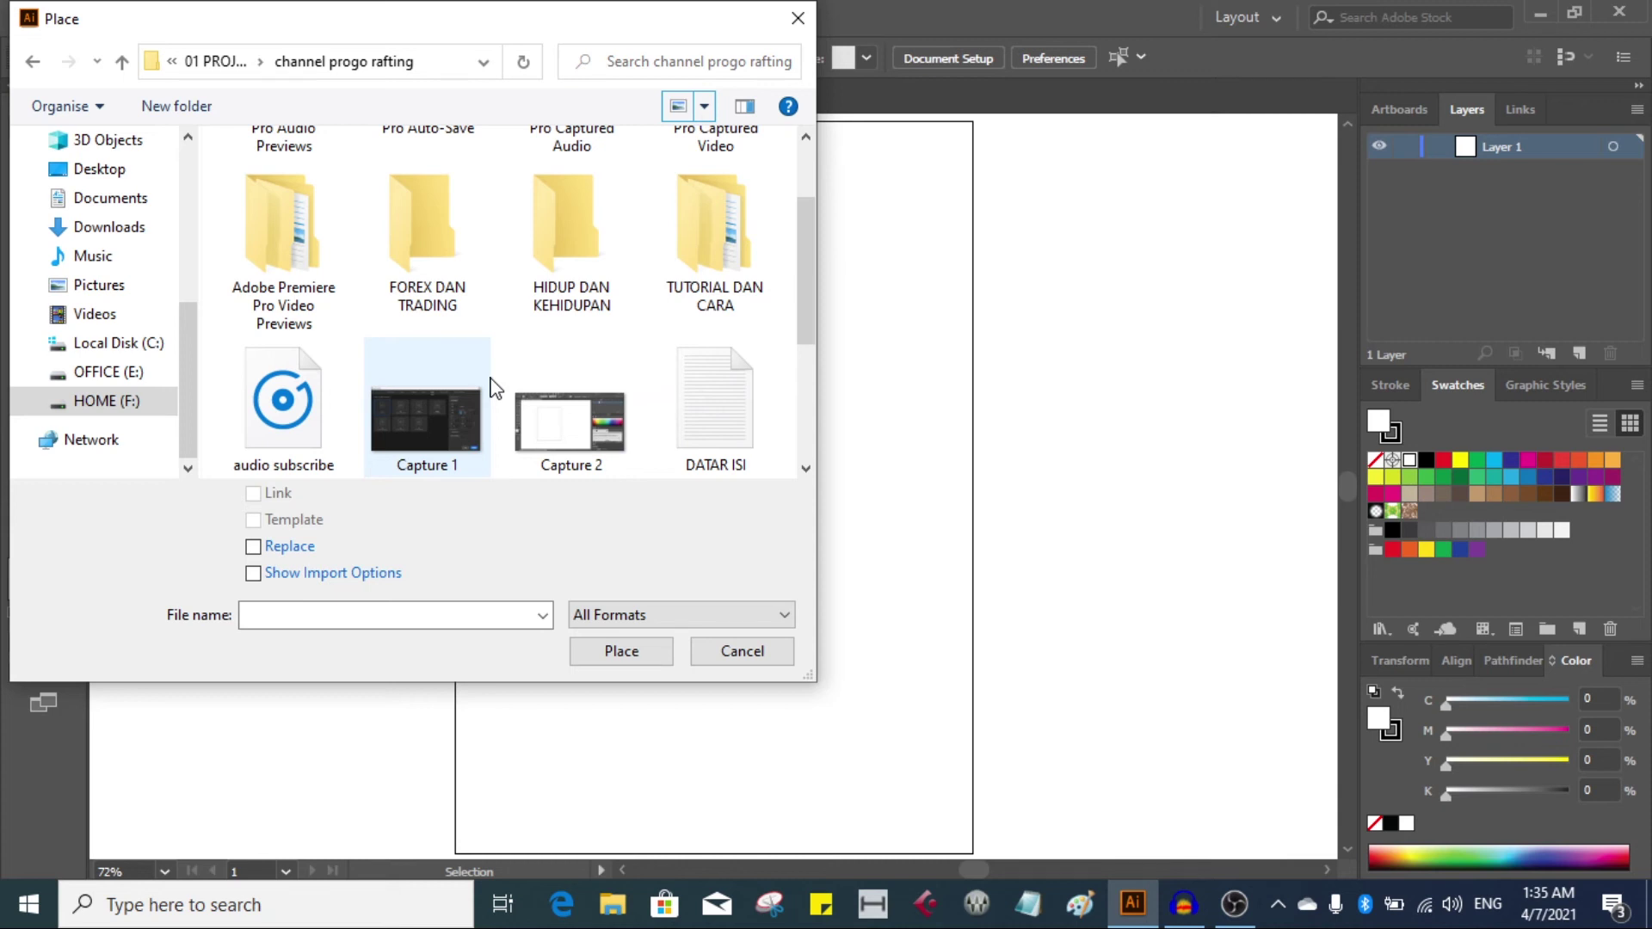
Place skestsa 1 from TUTORIAL DAN CARA > adobe illustrator as a linked image and move it to about X 281 px, Y 350 px.
double_click(723, 271)
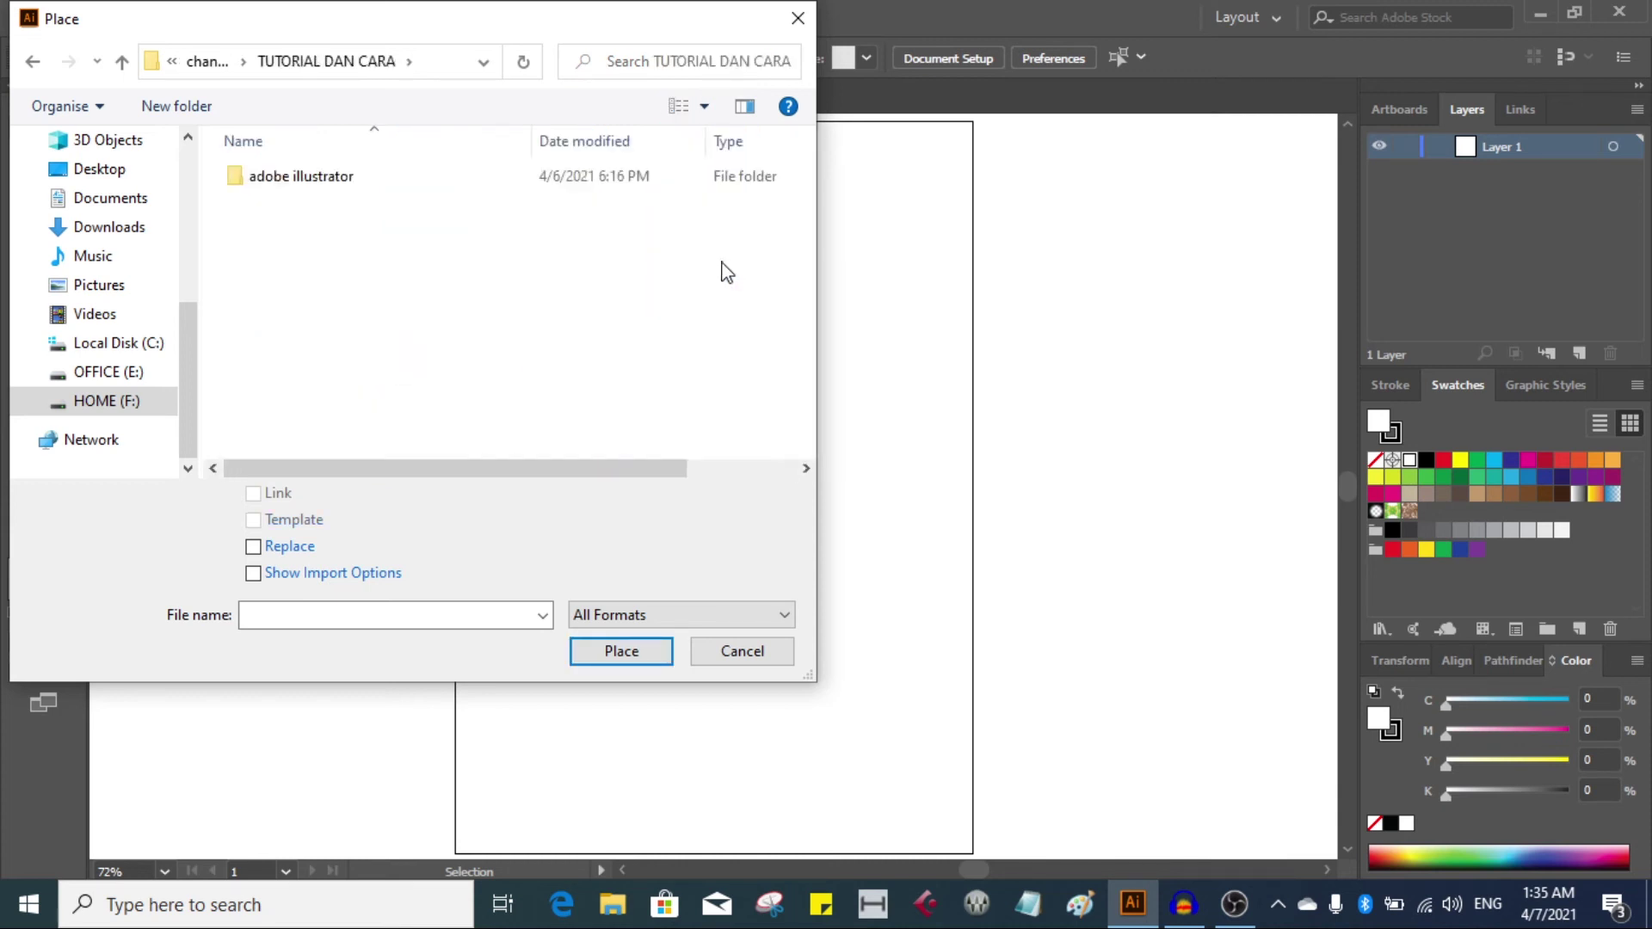
double_click(321, 177)
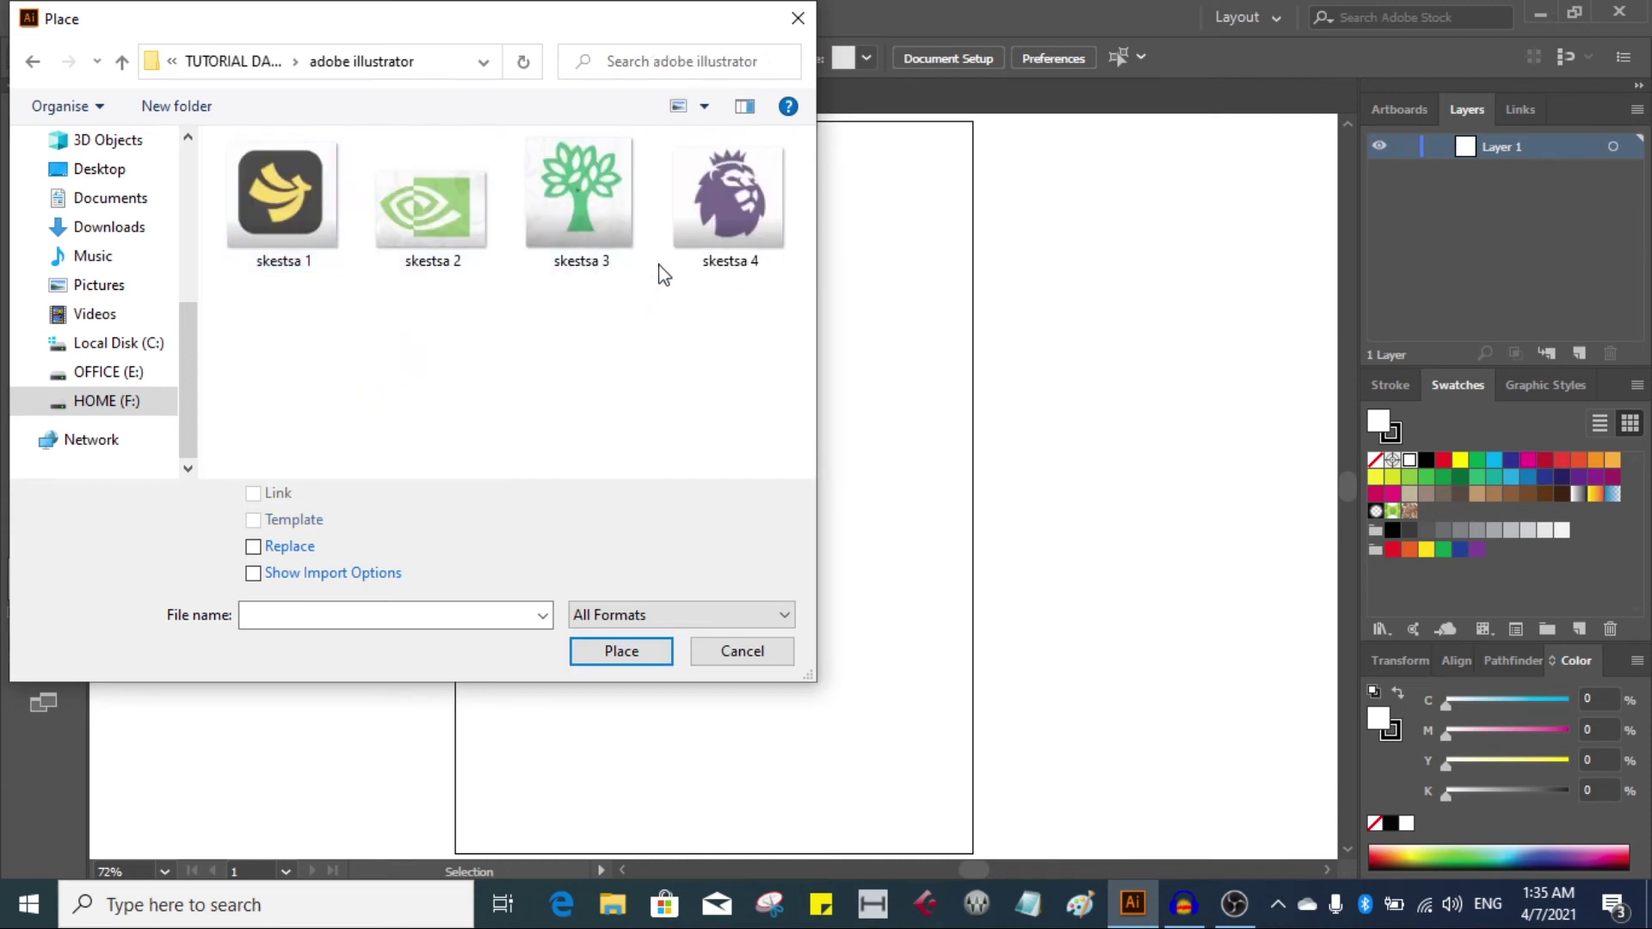
left_click(285, 198)
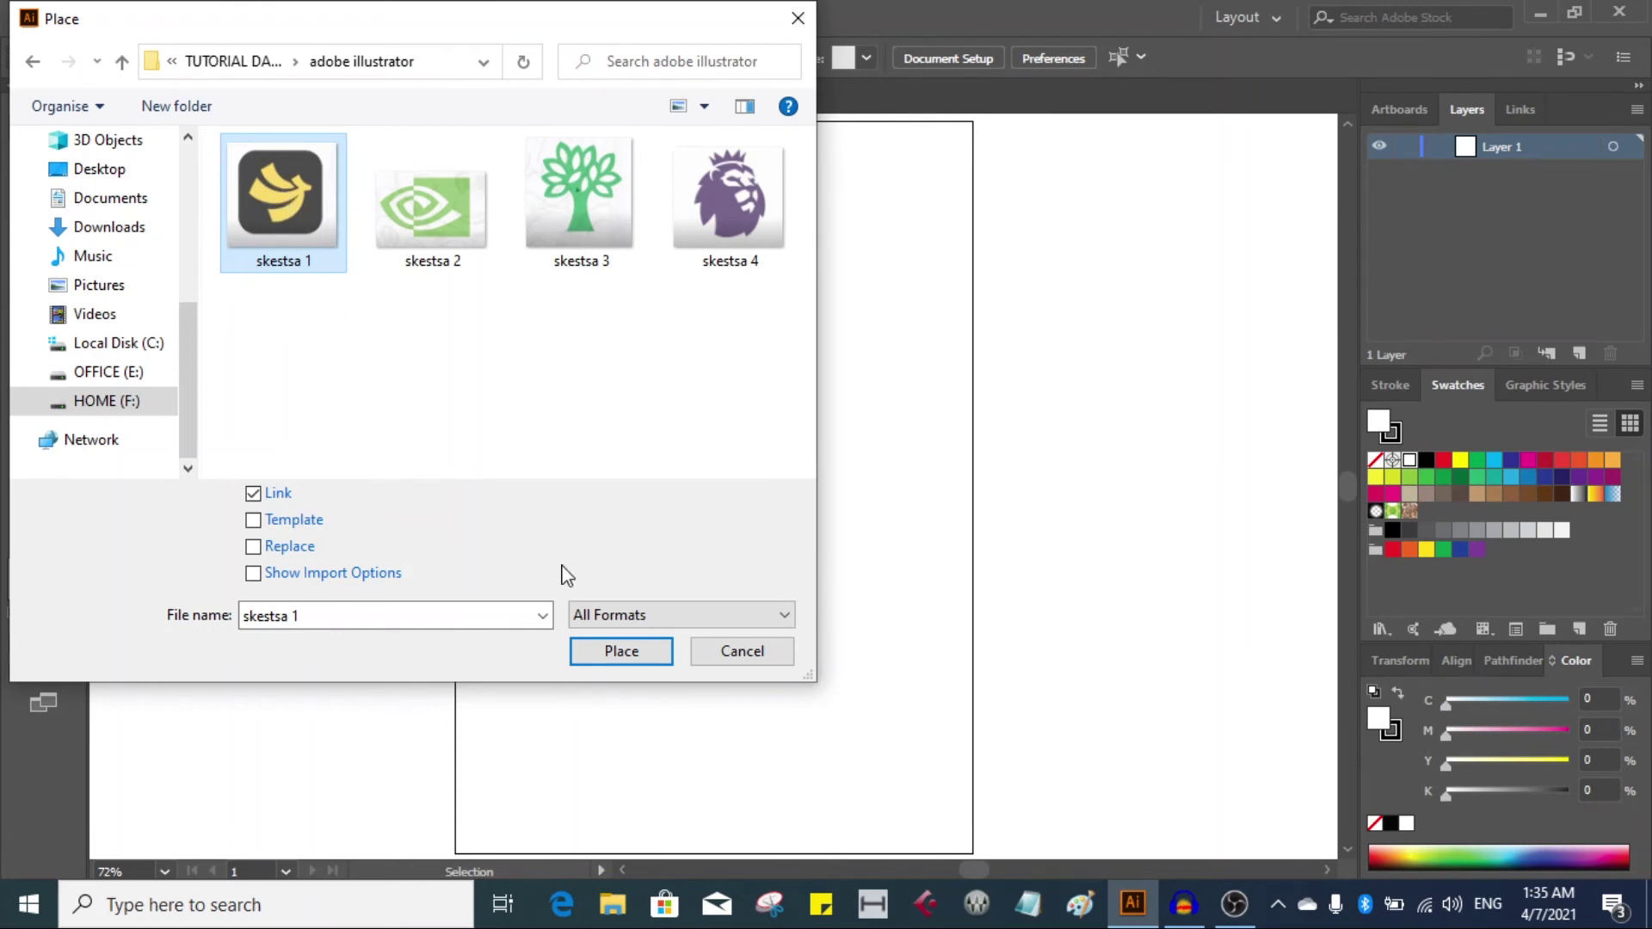
left_click(625, 661)
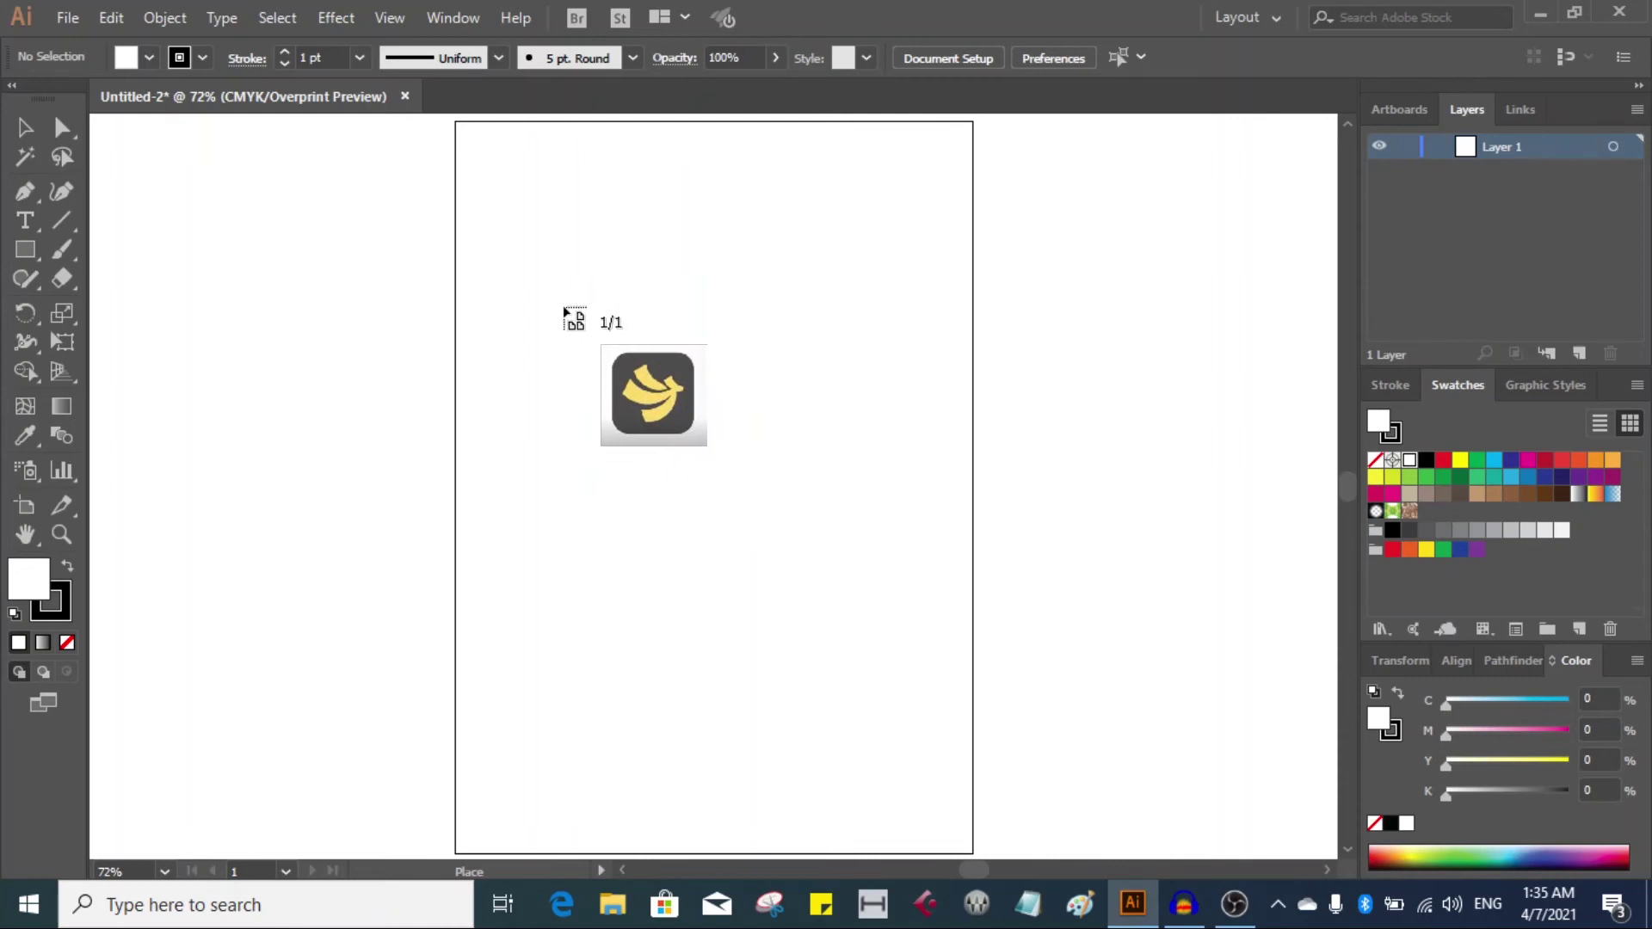
left_click(564, 308)
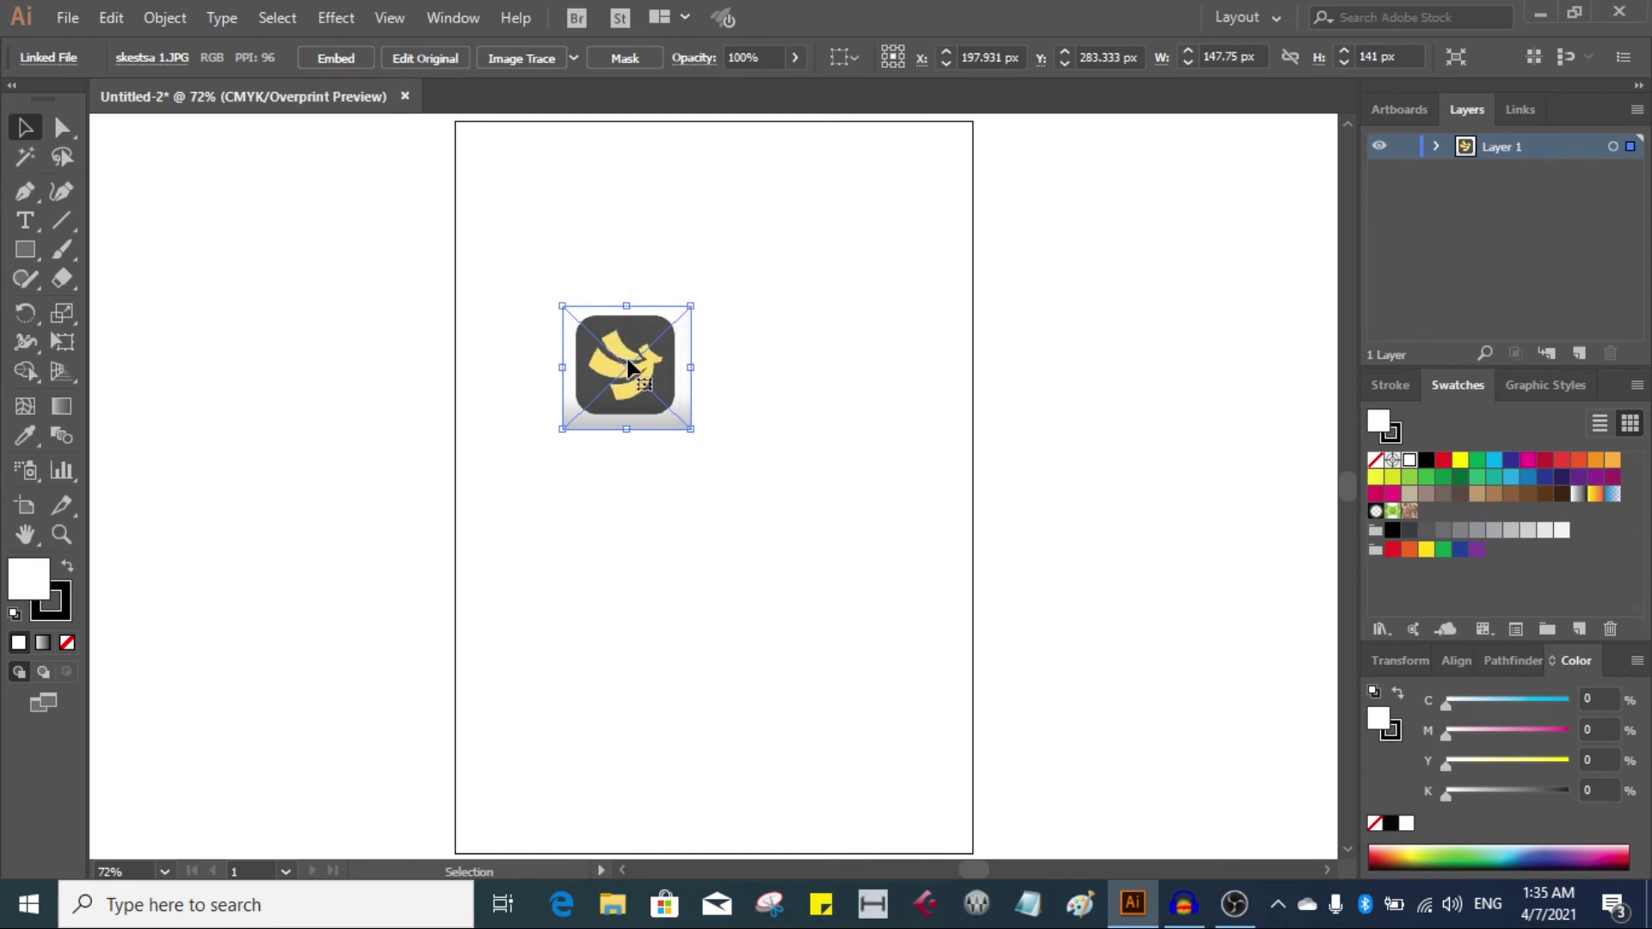
left_click_drag(658, 370, 734, 433)
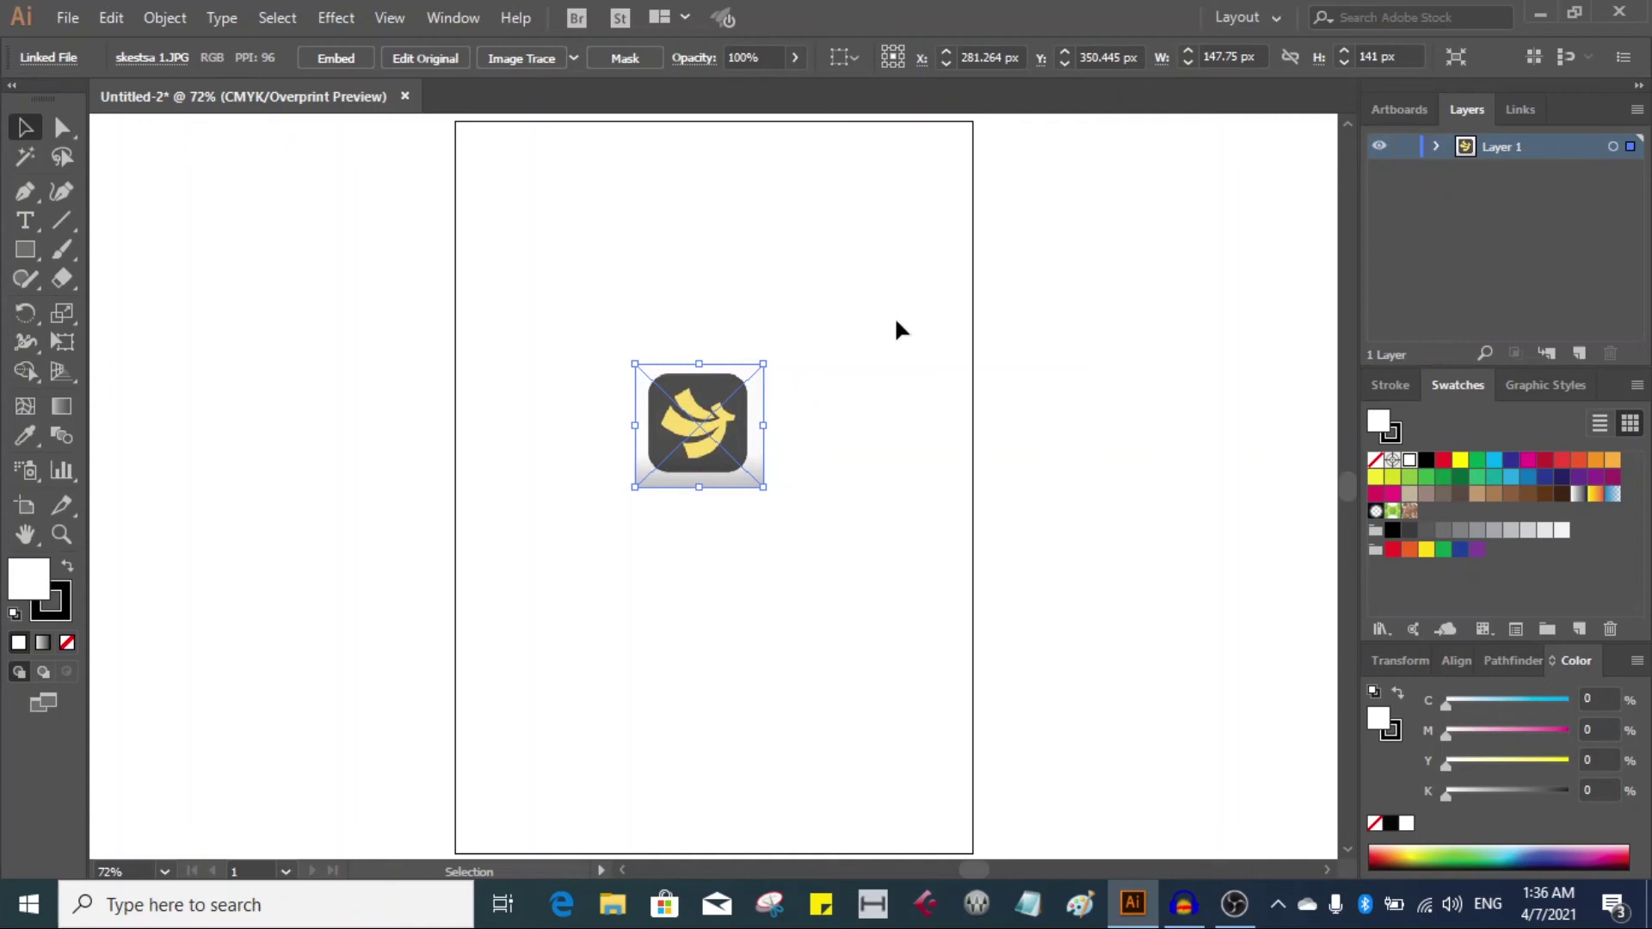
left_click(865, 403)
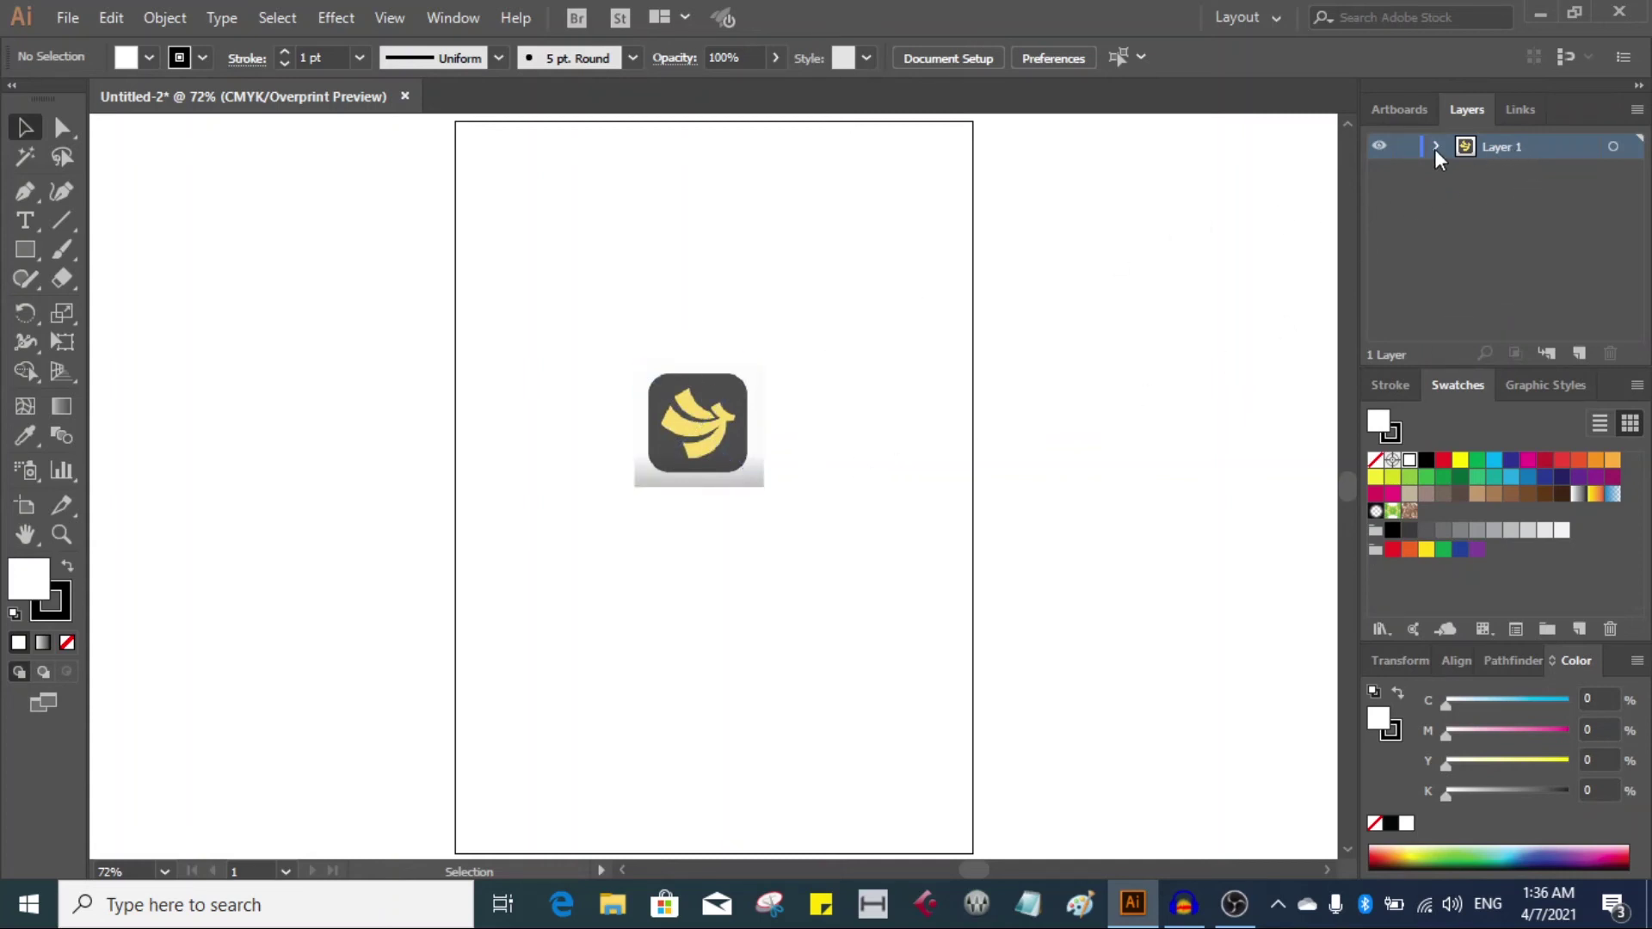
Rename the layer containing the placed image as skestsa and lock it.
double_click(1501, 148)
type("sk")
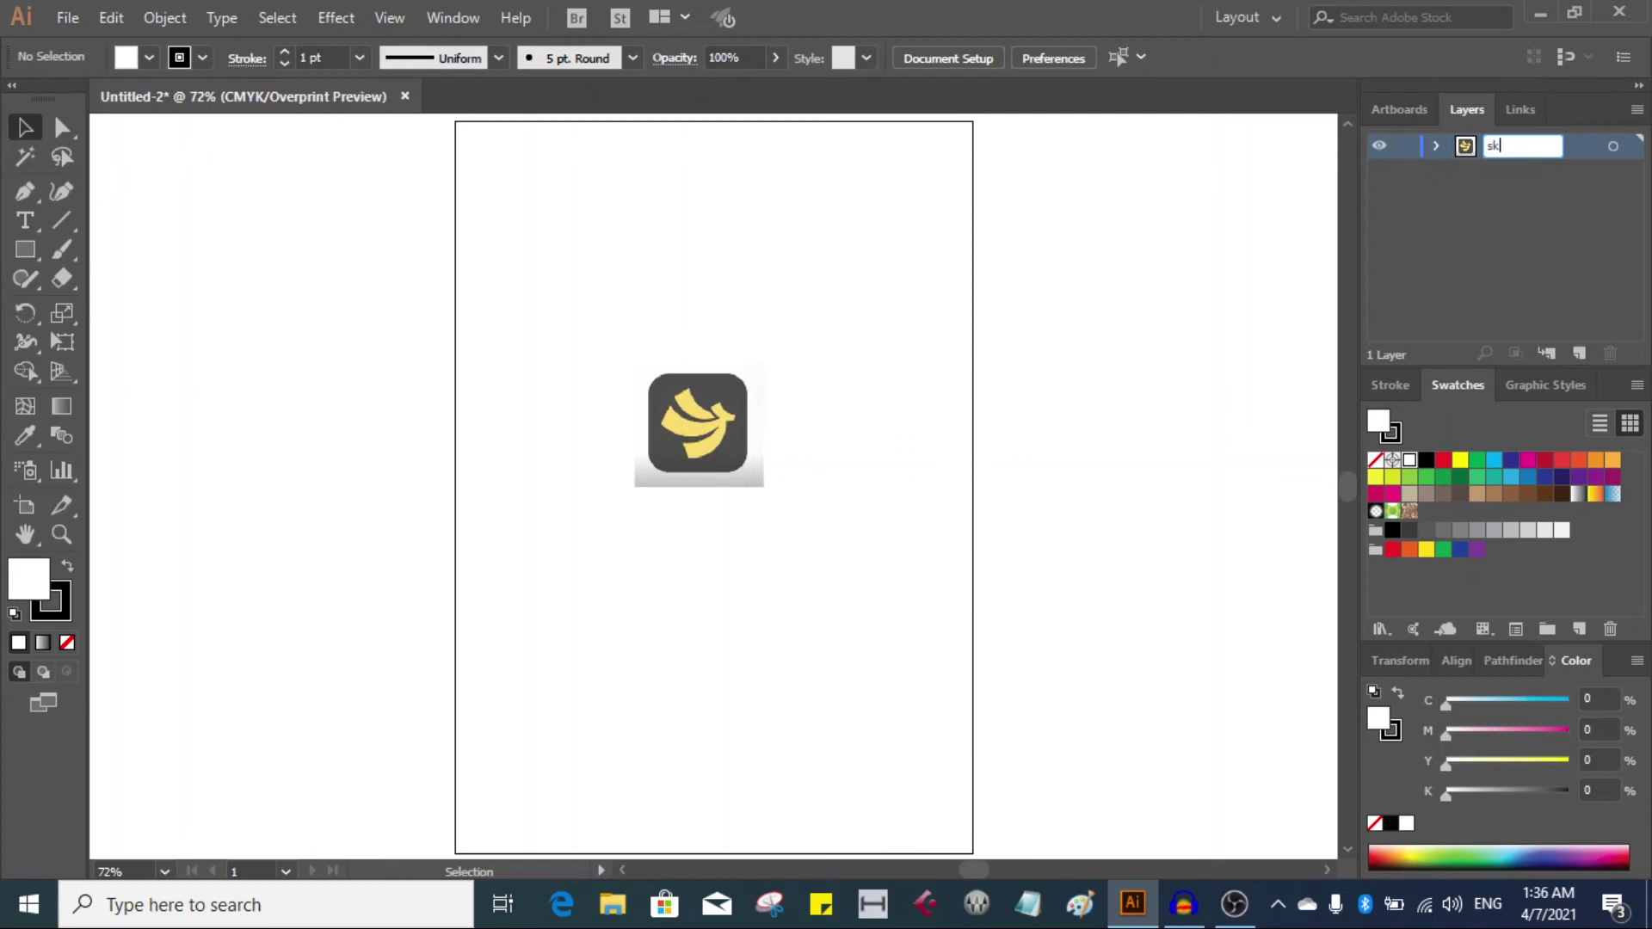
type("estsa")
left_click(1406, 148)
Add a new layer above skestsa and name it art.
left_click(1580, 355)
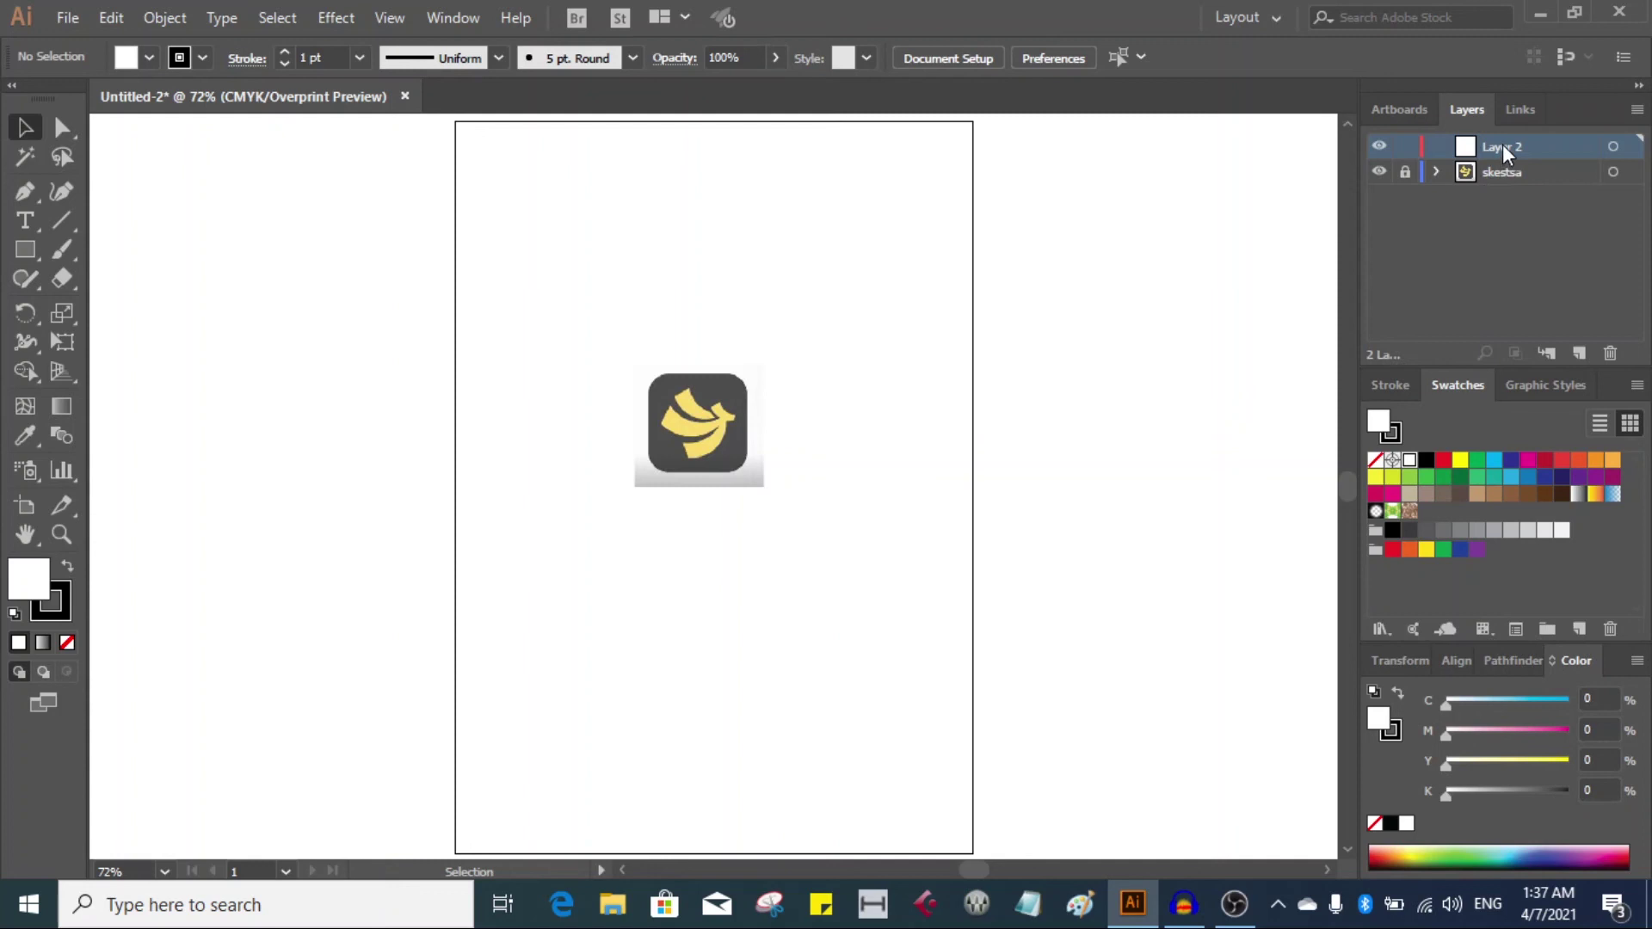
double_click(1502, 147)
type("art")
left_click(1520, 172)
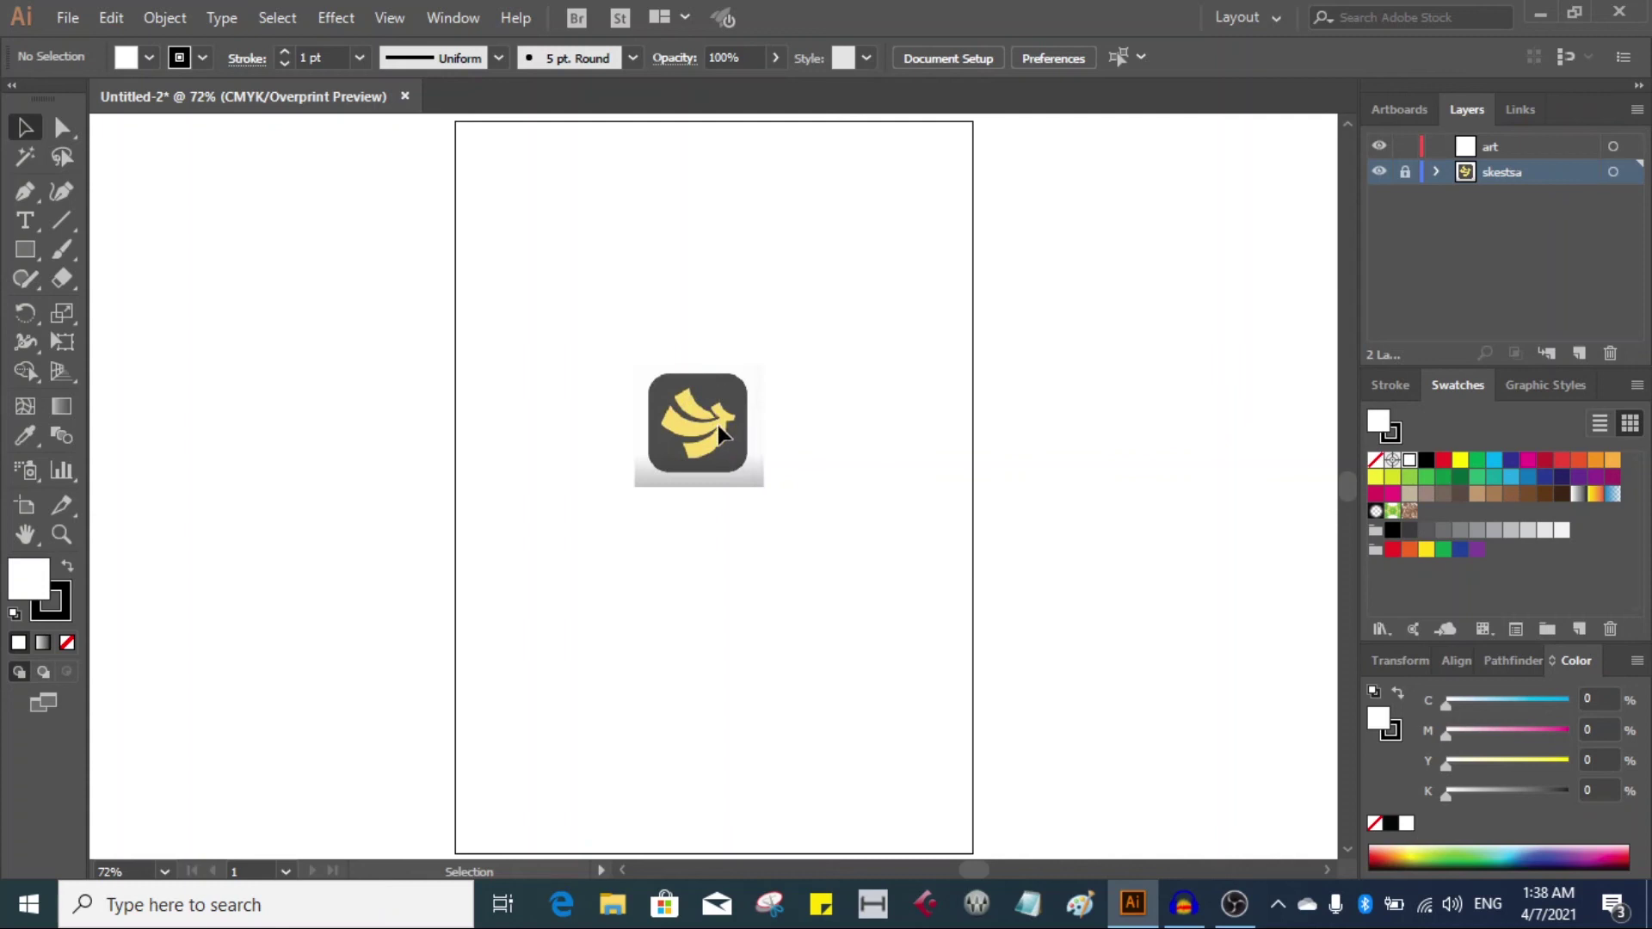
Try to lower the opacity of the image on the locked skestsa layer.
scroll(717, 425, "up", 4)
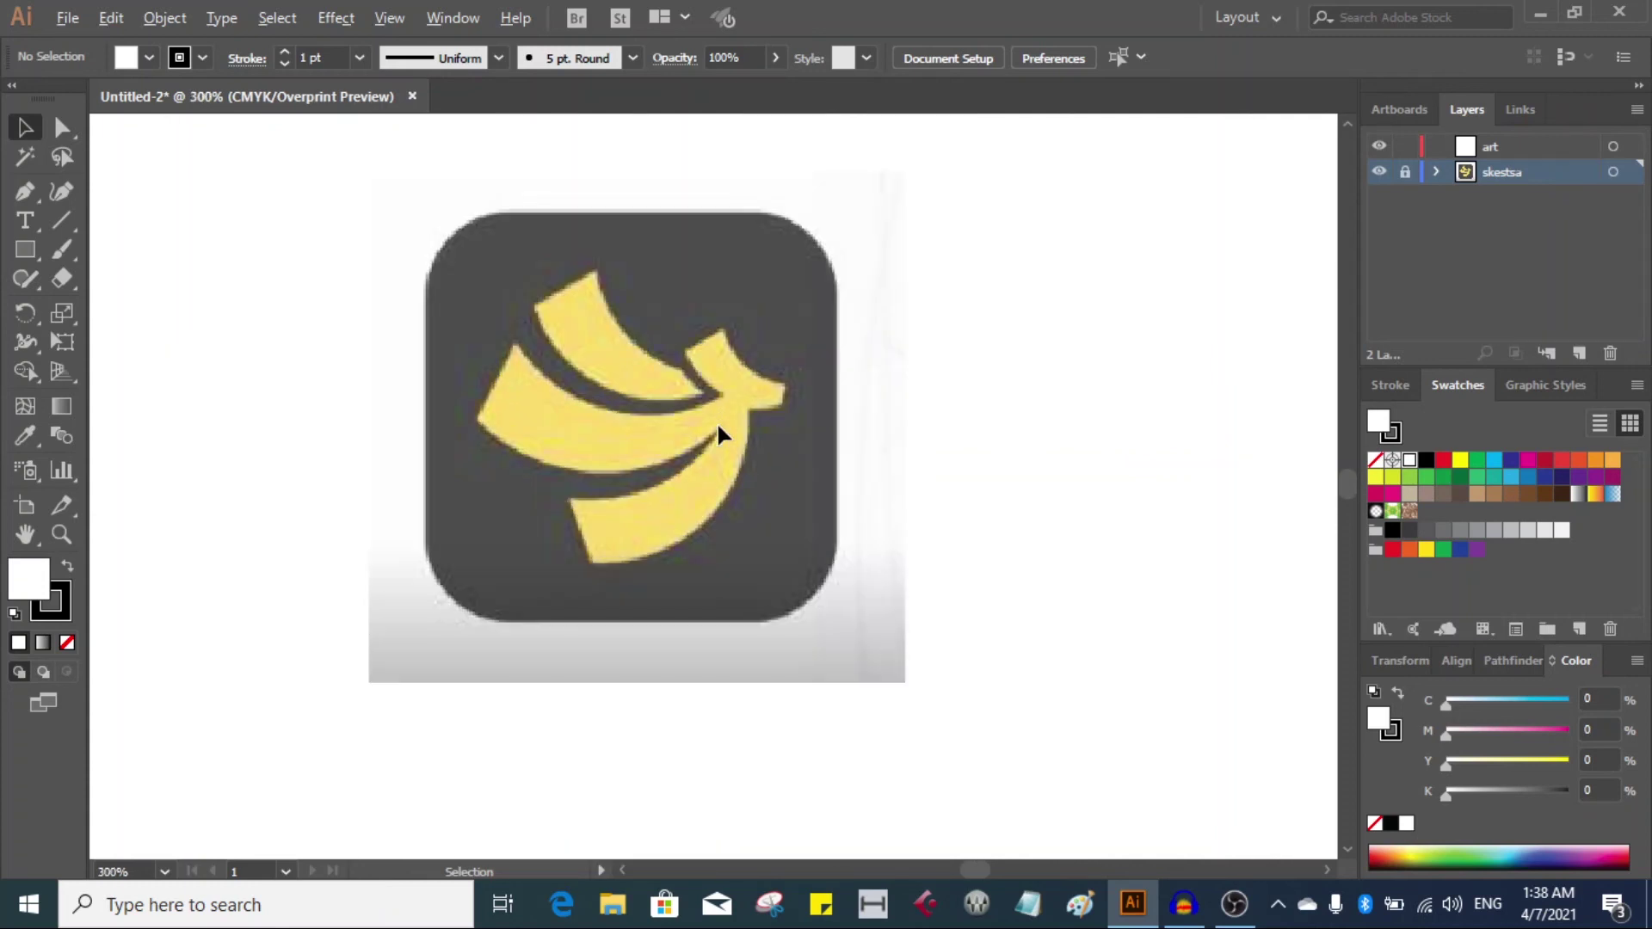
scroll(717, 425, "down", 1)
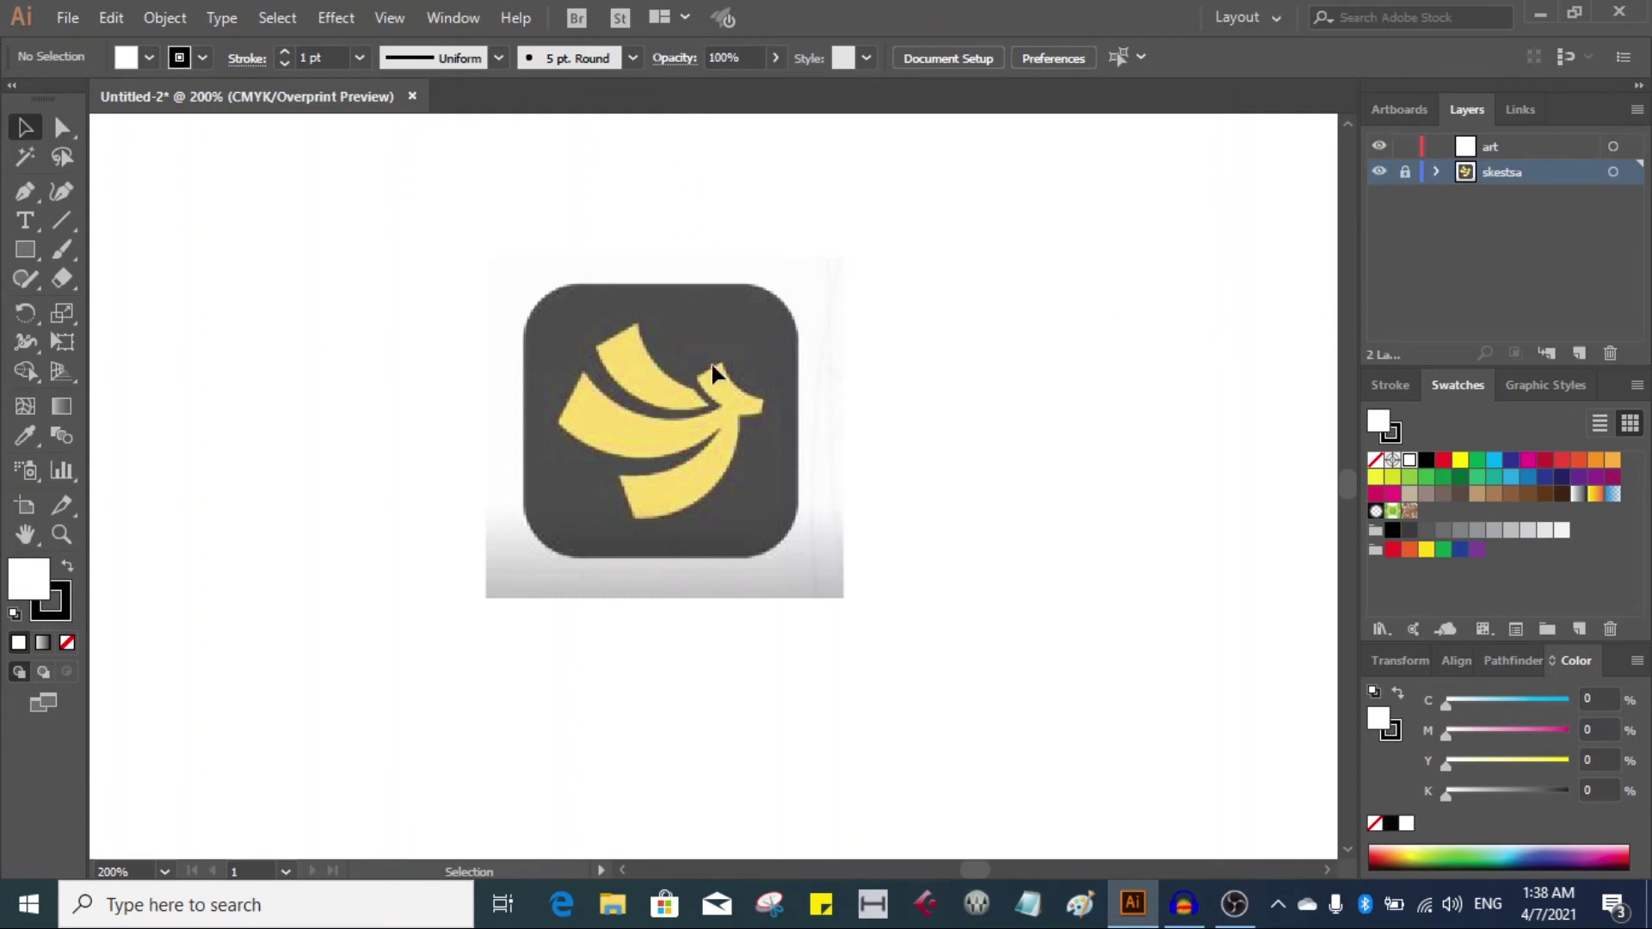
left_click(776, 57)
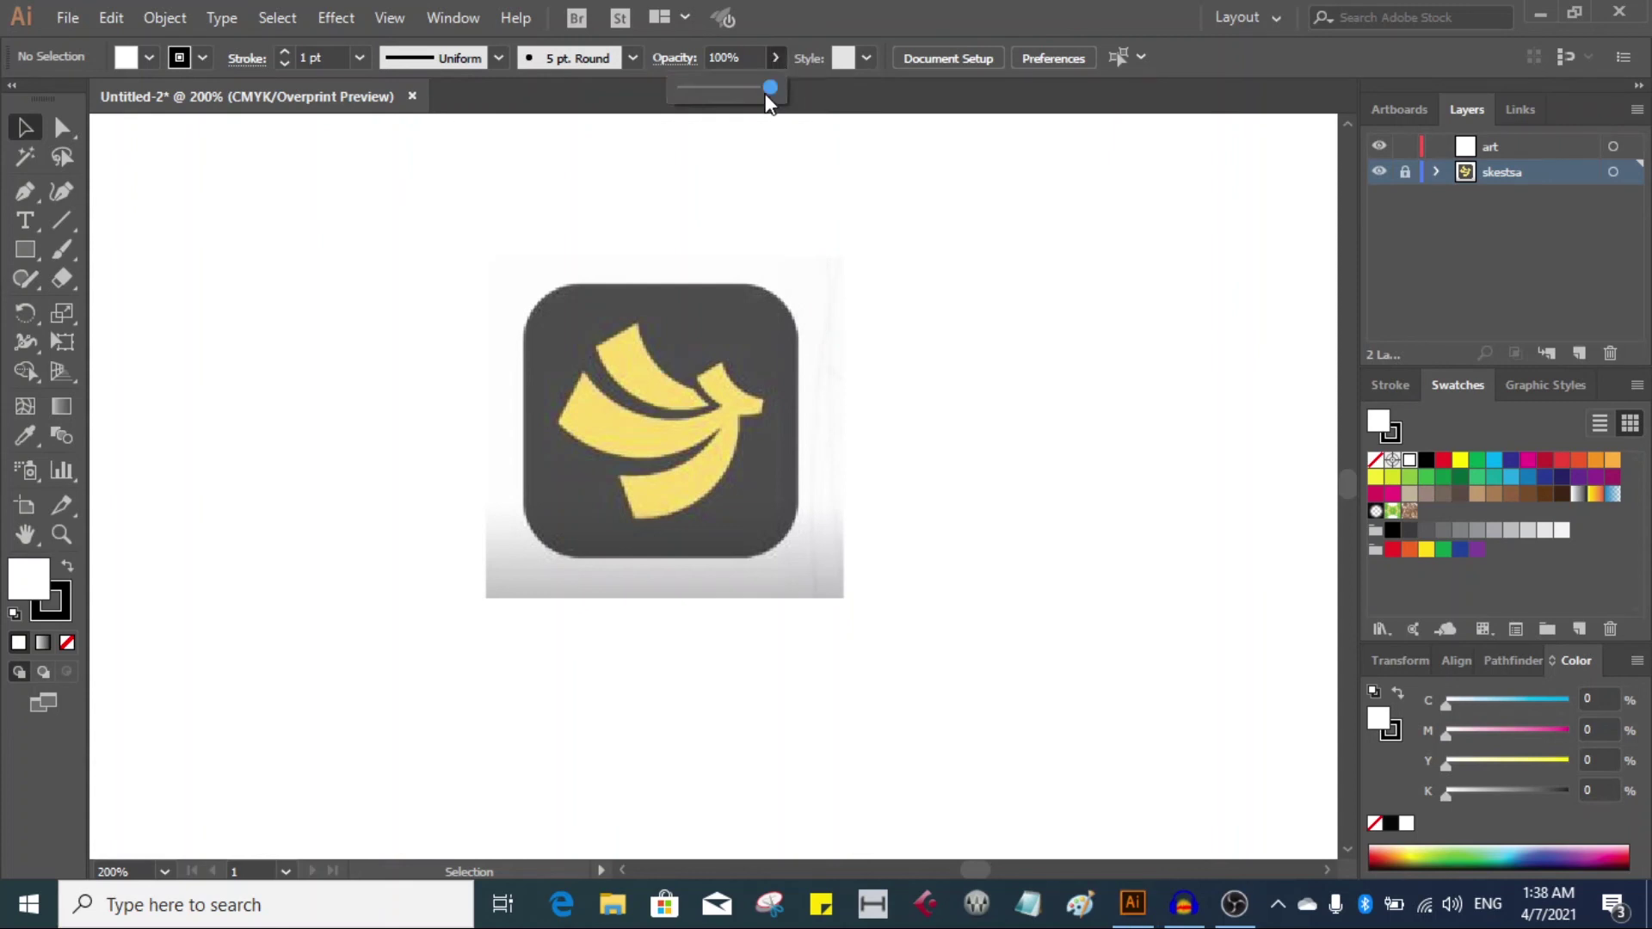
left_click_drag(766, 96, 724, 93)
Unlock the skestsa layer to set its image's opacity to 41%, and make the art layer active.
left_click(1406, 176)
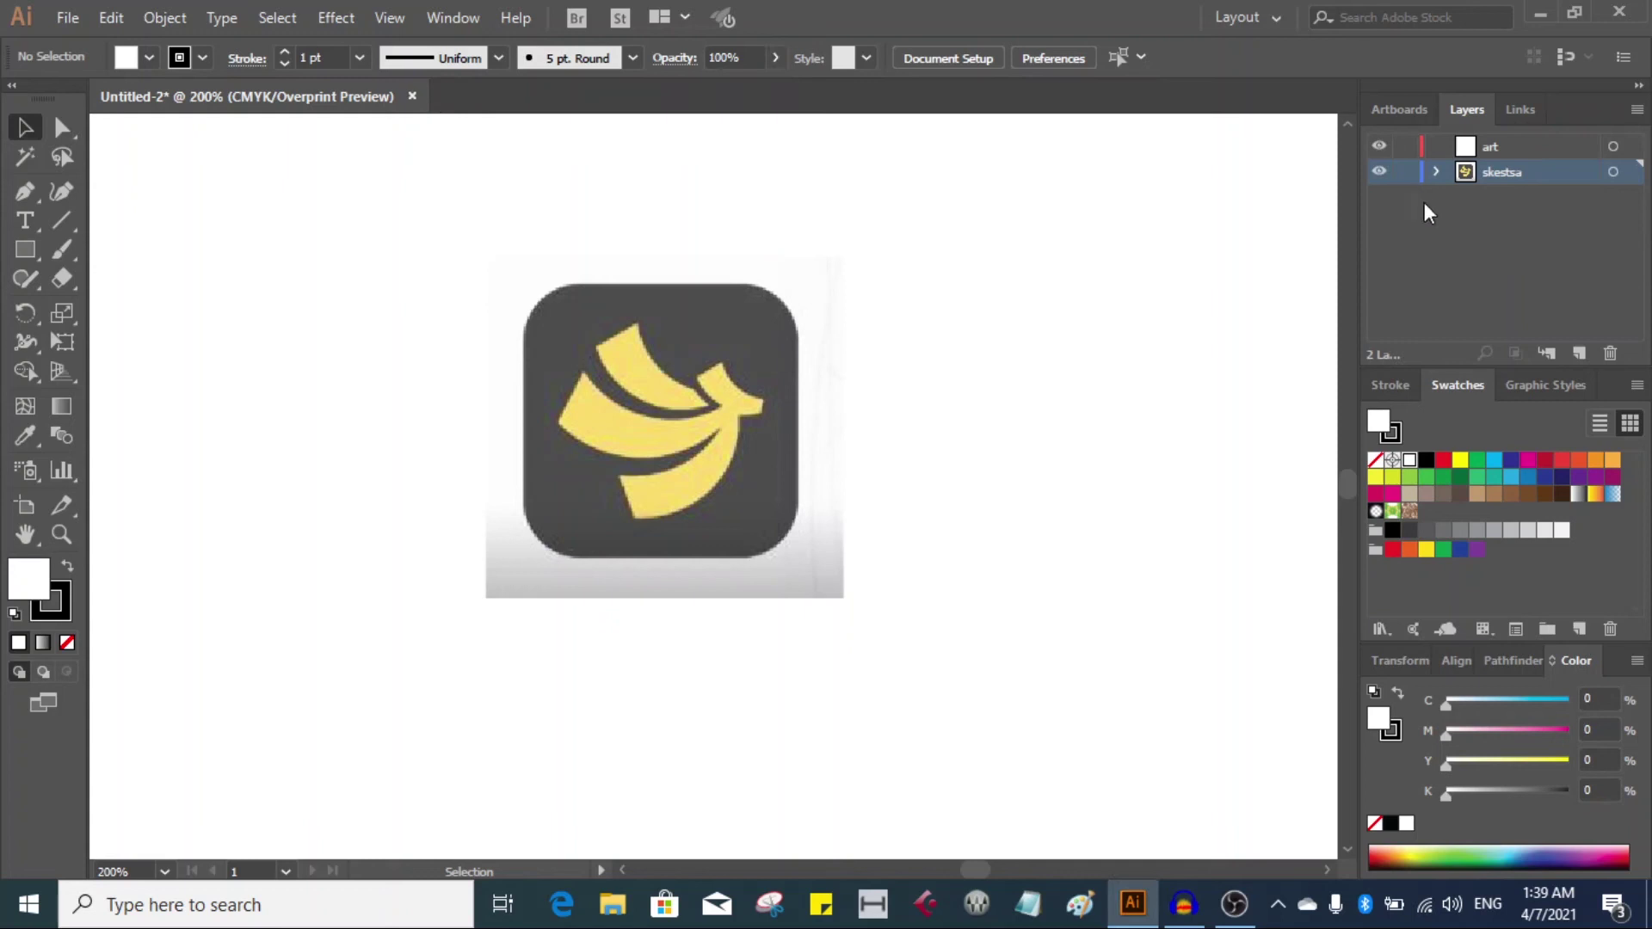
left_click(720, 260)
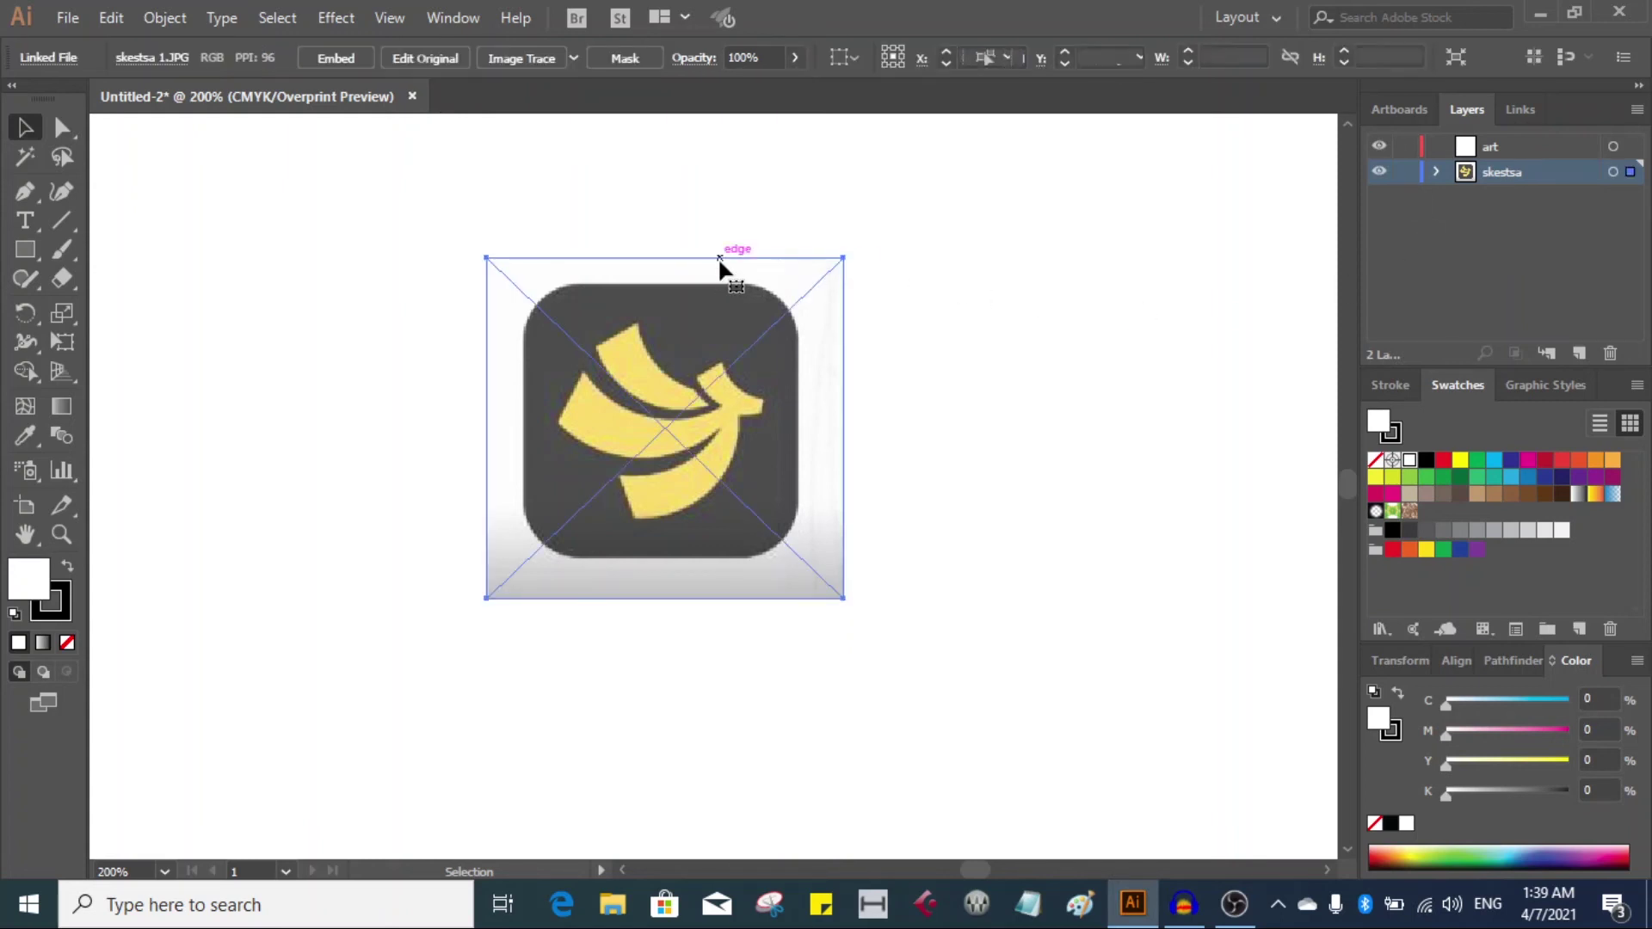
left_click(795, 58)
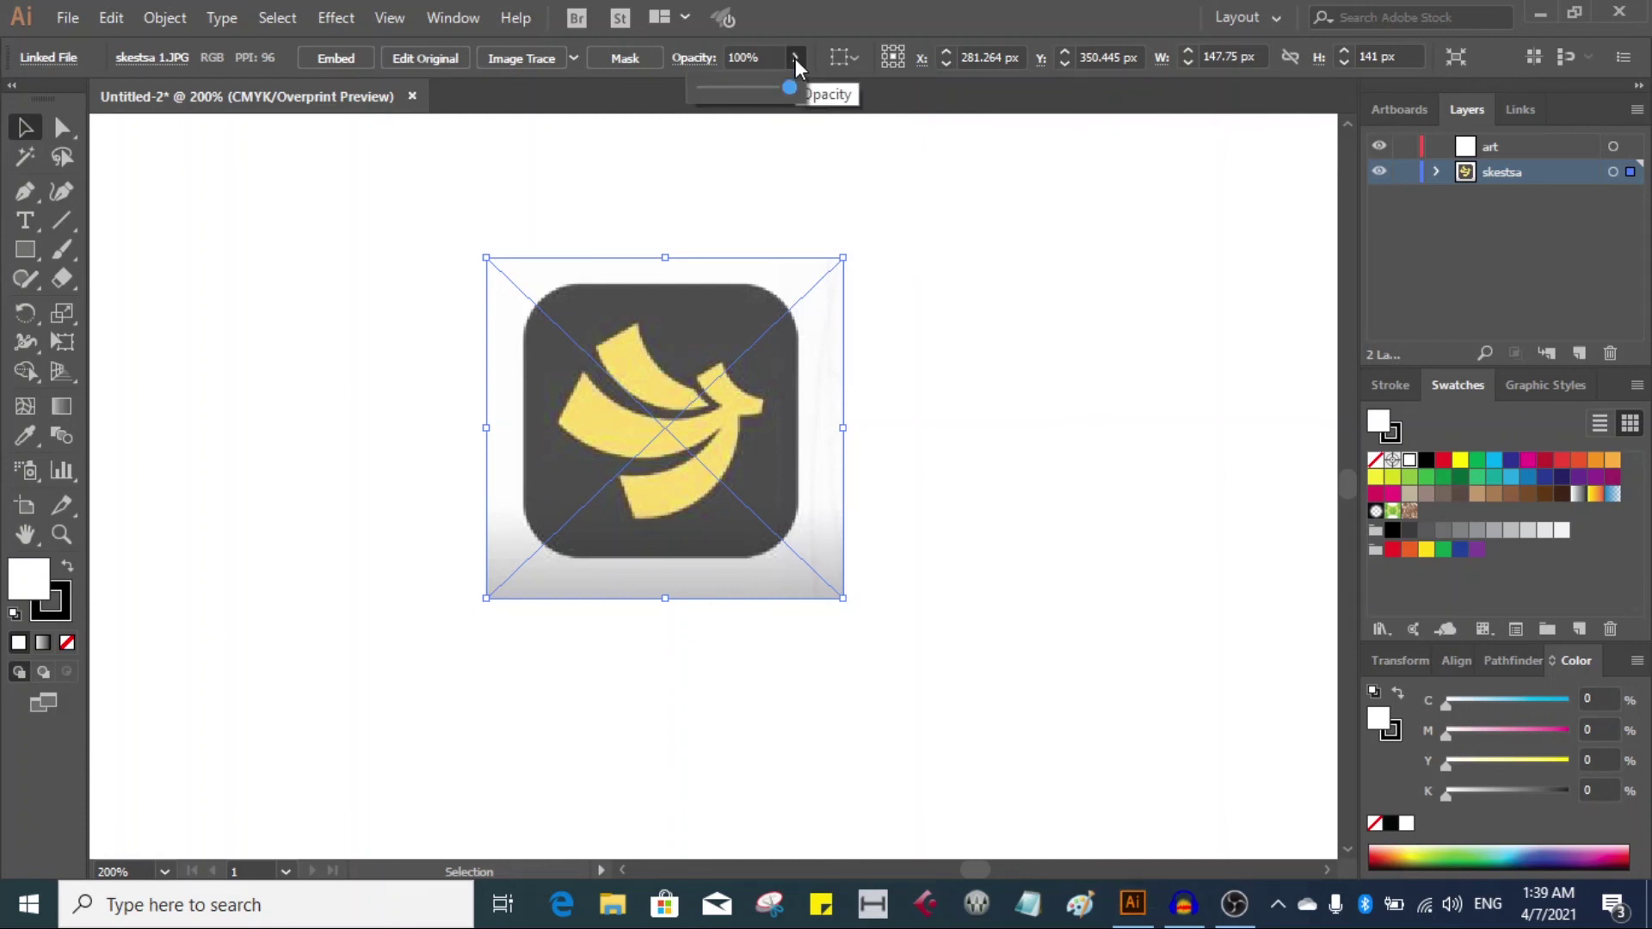
left_click_drag(792, 87, 746, 87)
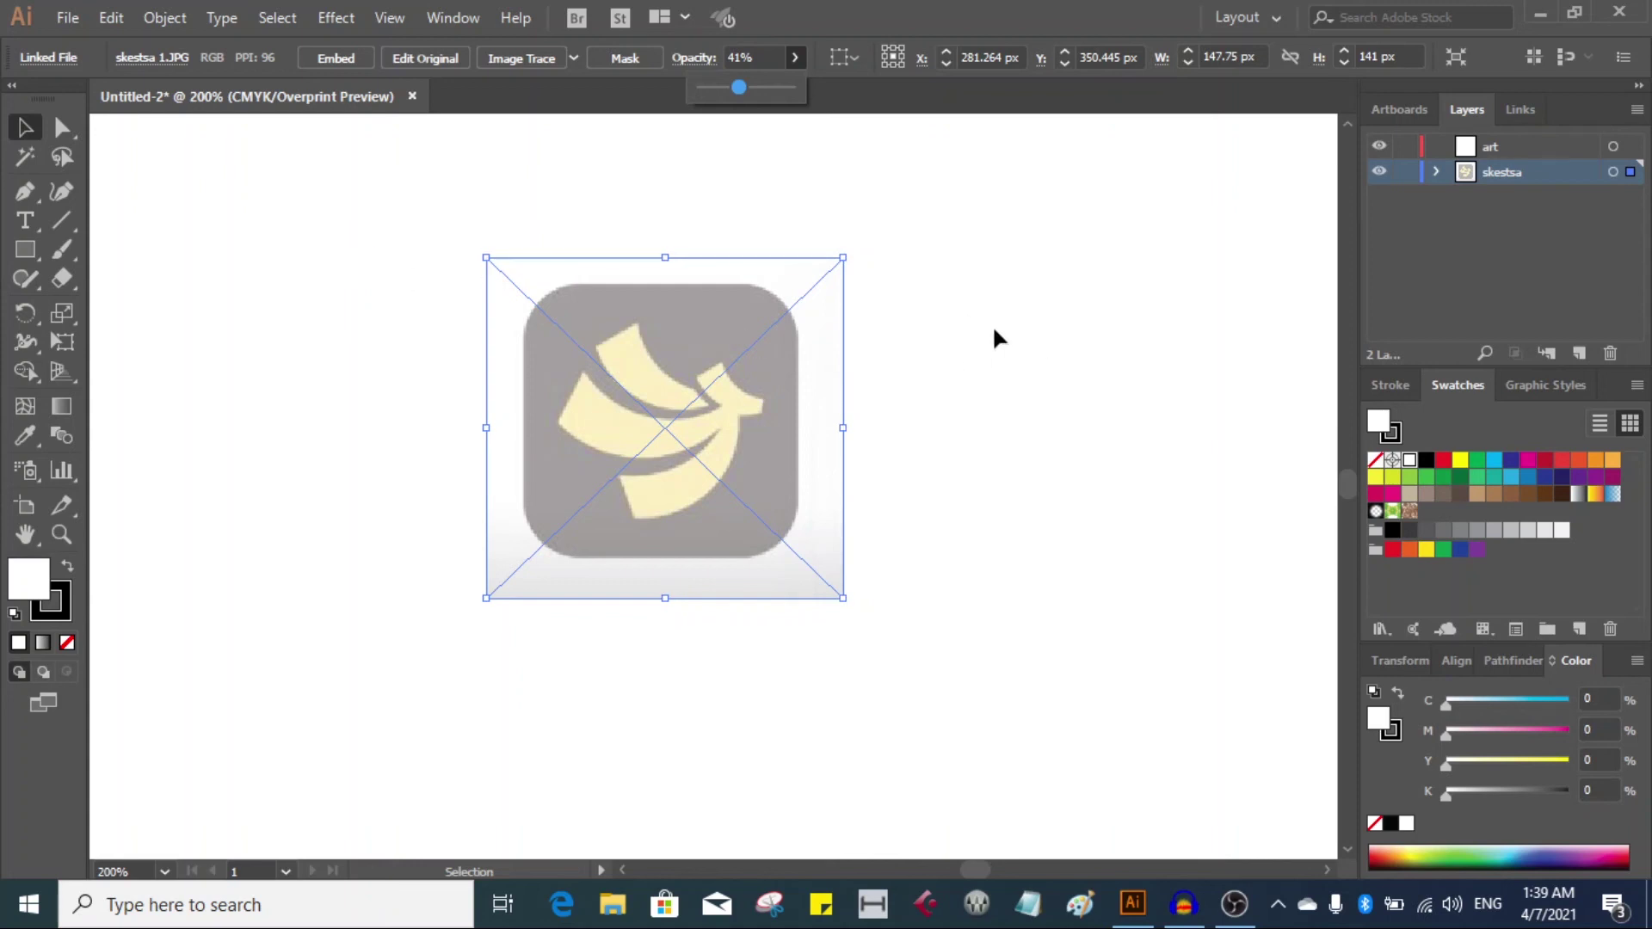
left_click(959, 372)
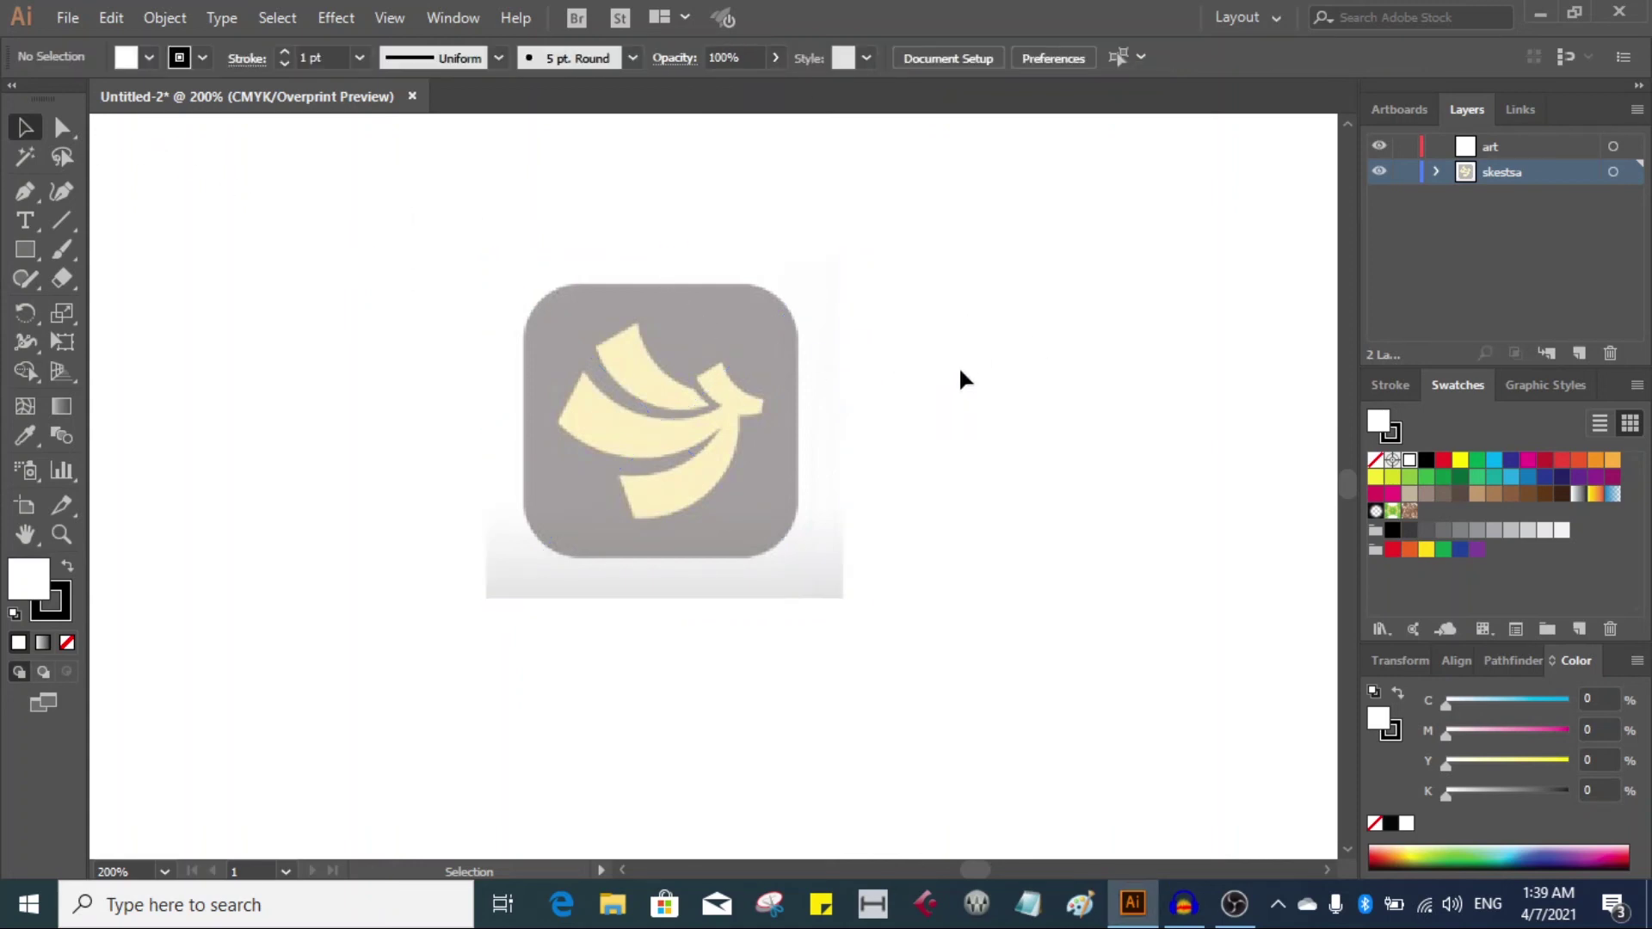
left_click(1514, 148)
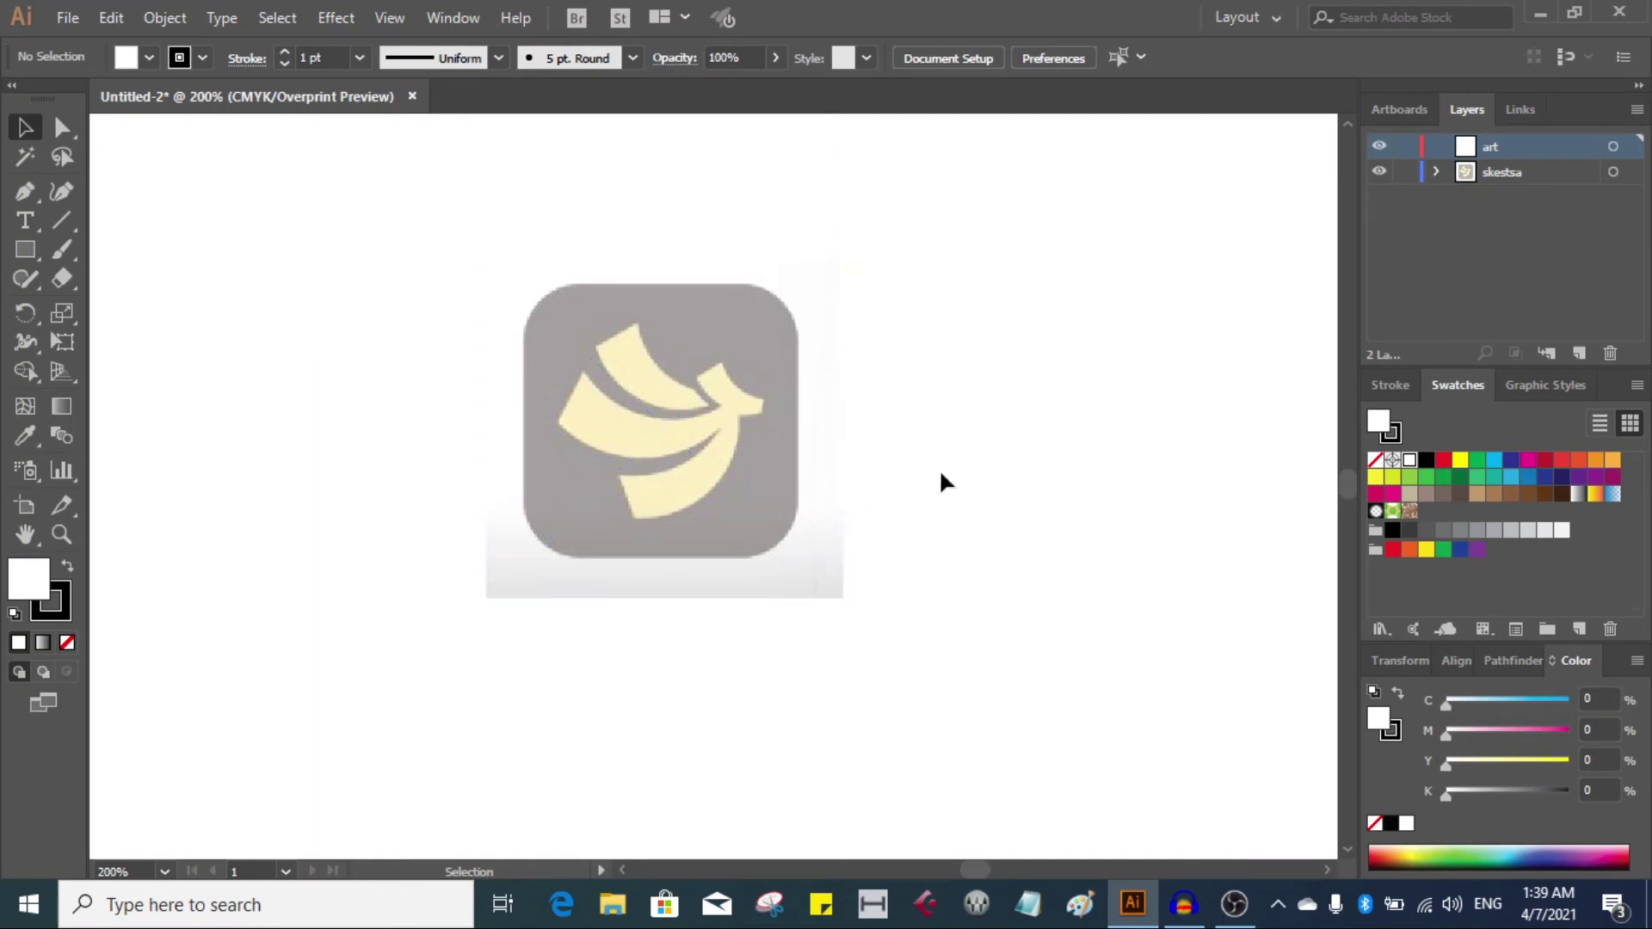
Lock the skestsa layer that holds the faded image and briefly open its name for editing.
left_click(1405, 173)
double_click(1511, 175)
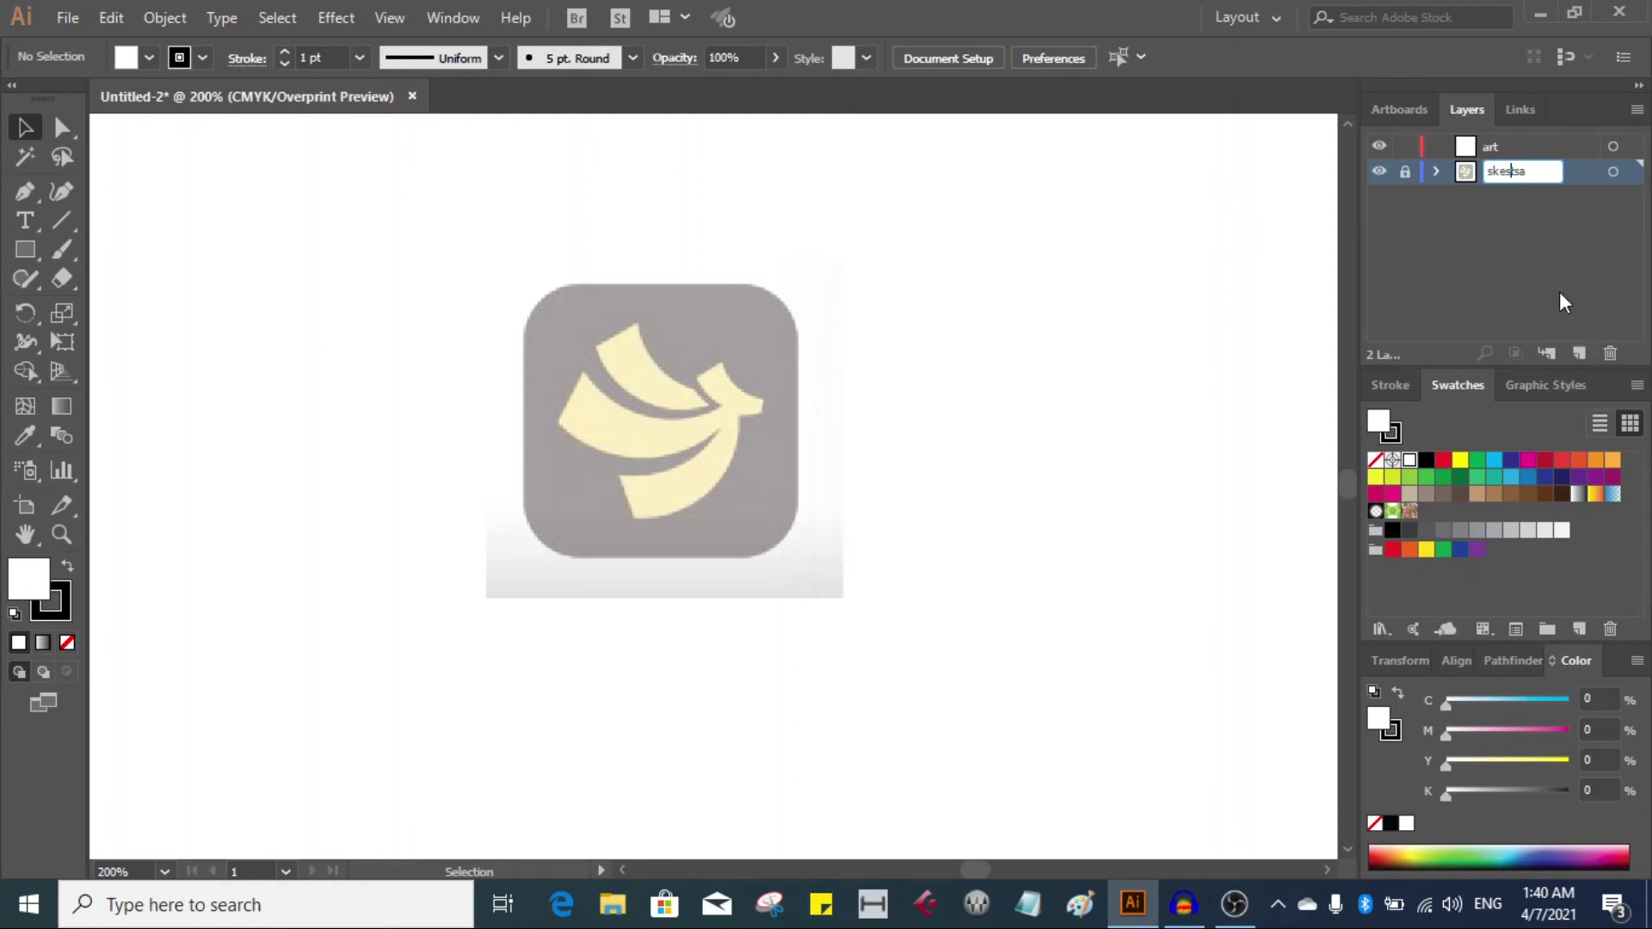
left_click(1568, 228)
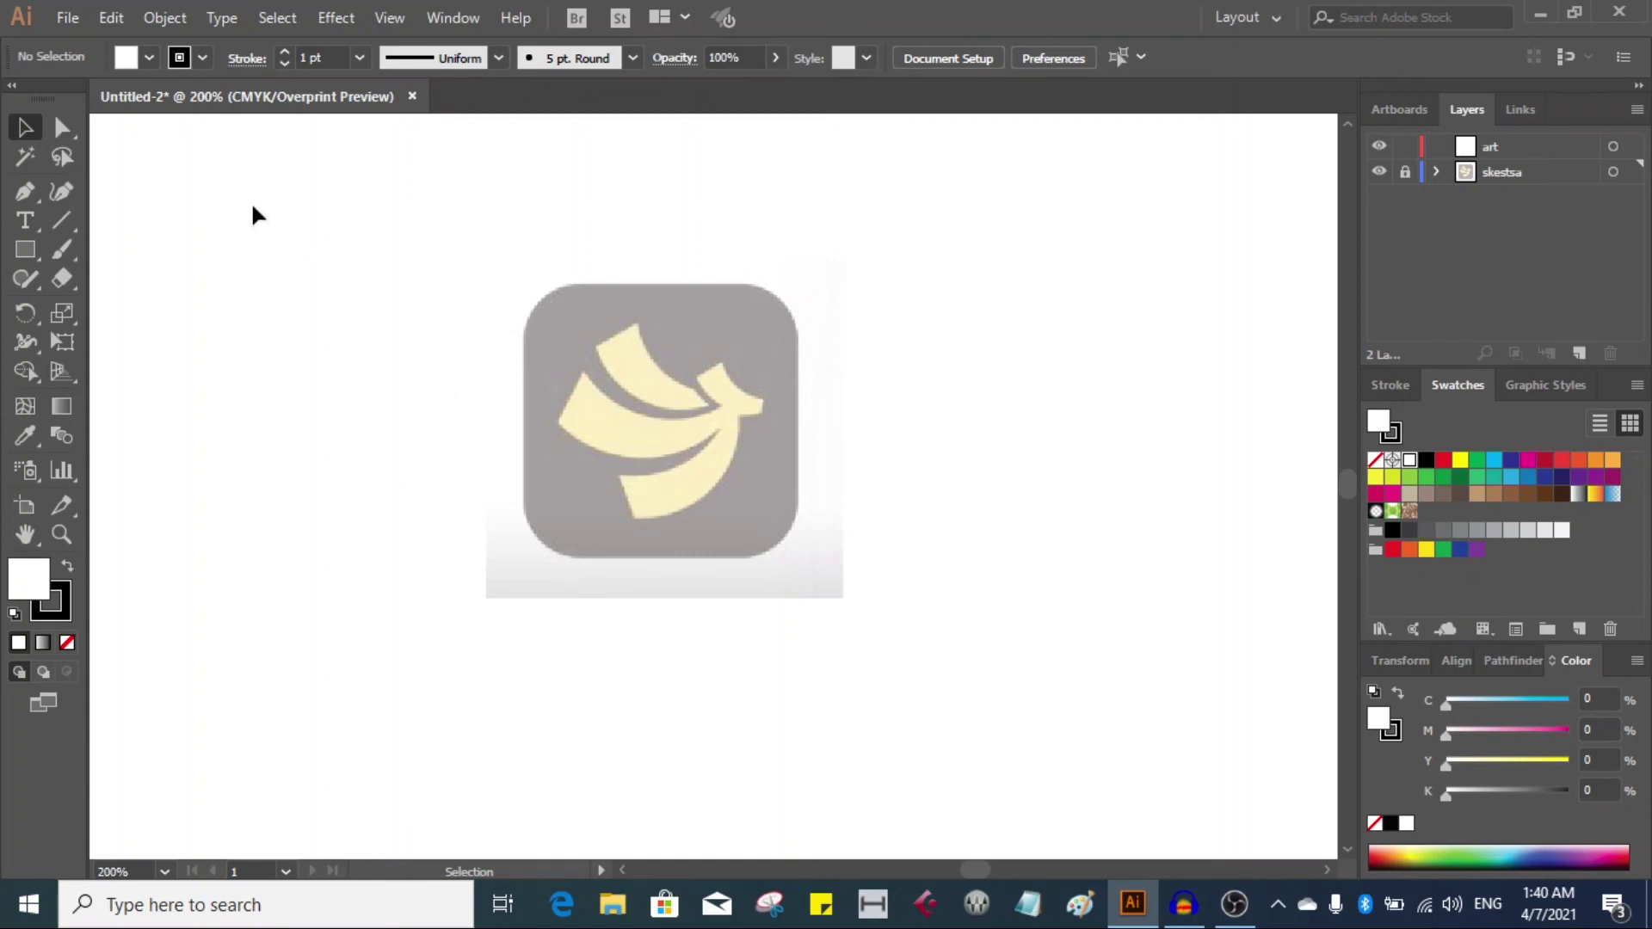
Examine the Pen tool and its grouped anchor point tools, and return to the Selection tool.
left_click(30, 188)
right_click(28, 186)
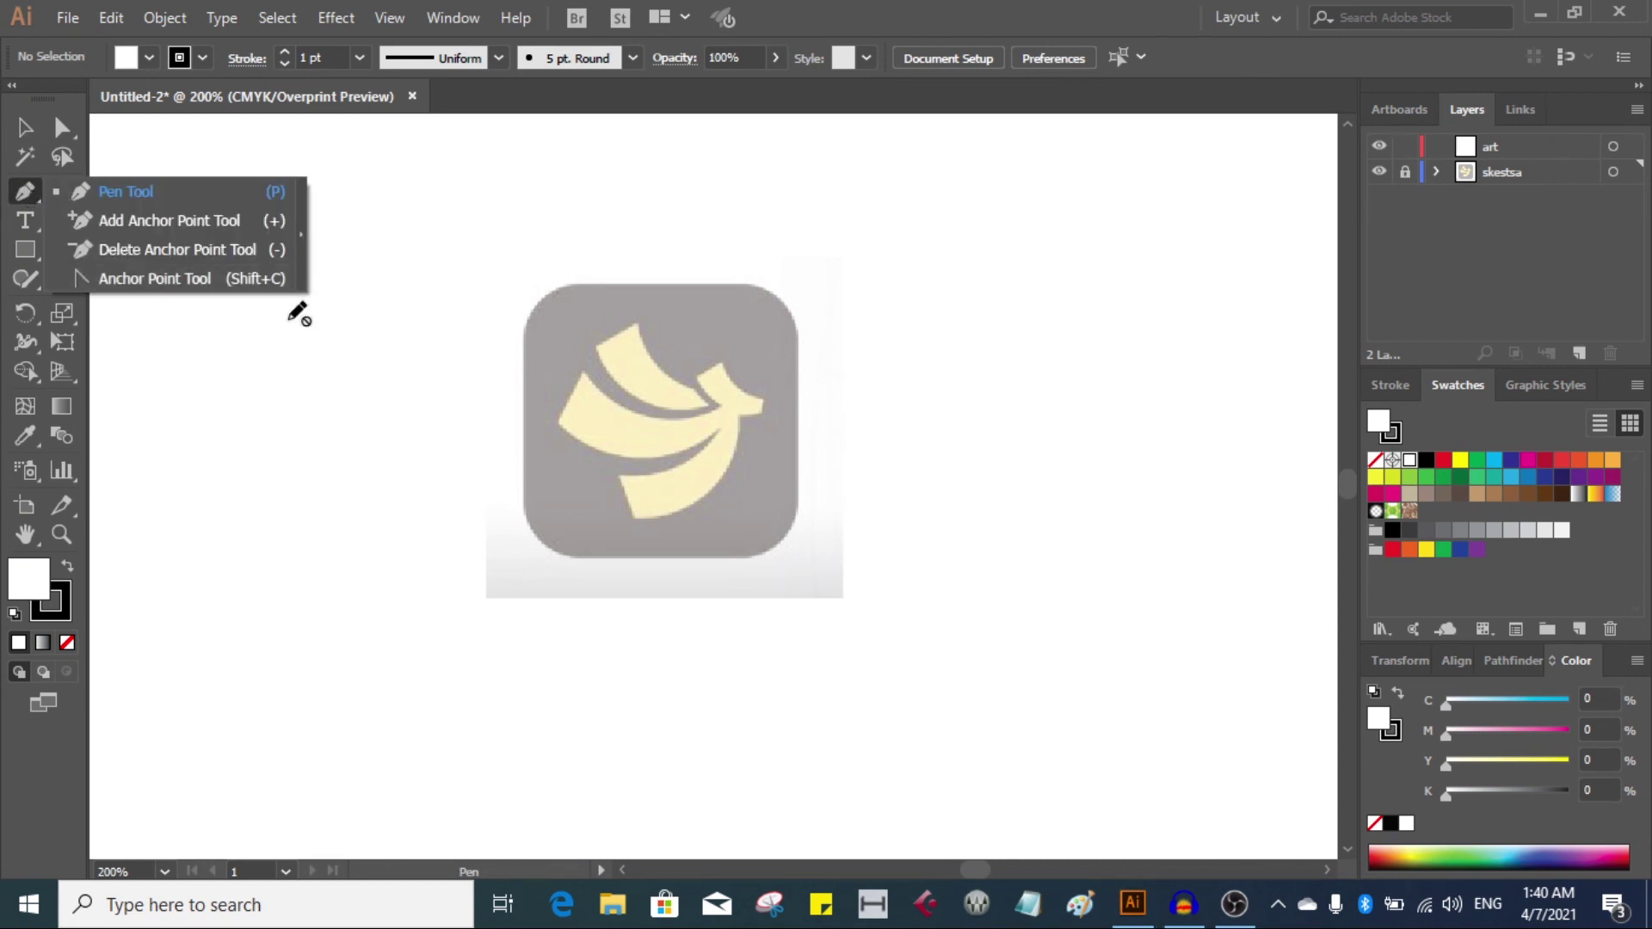
left_click(142, 191)
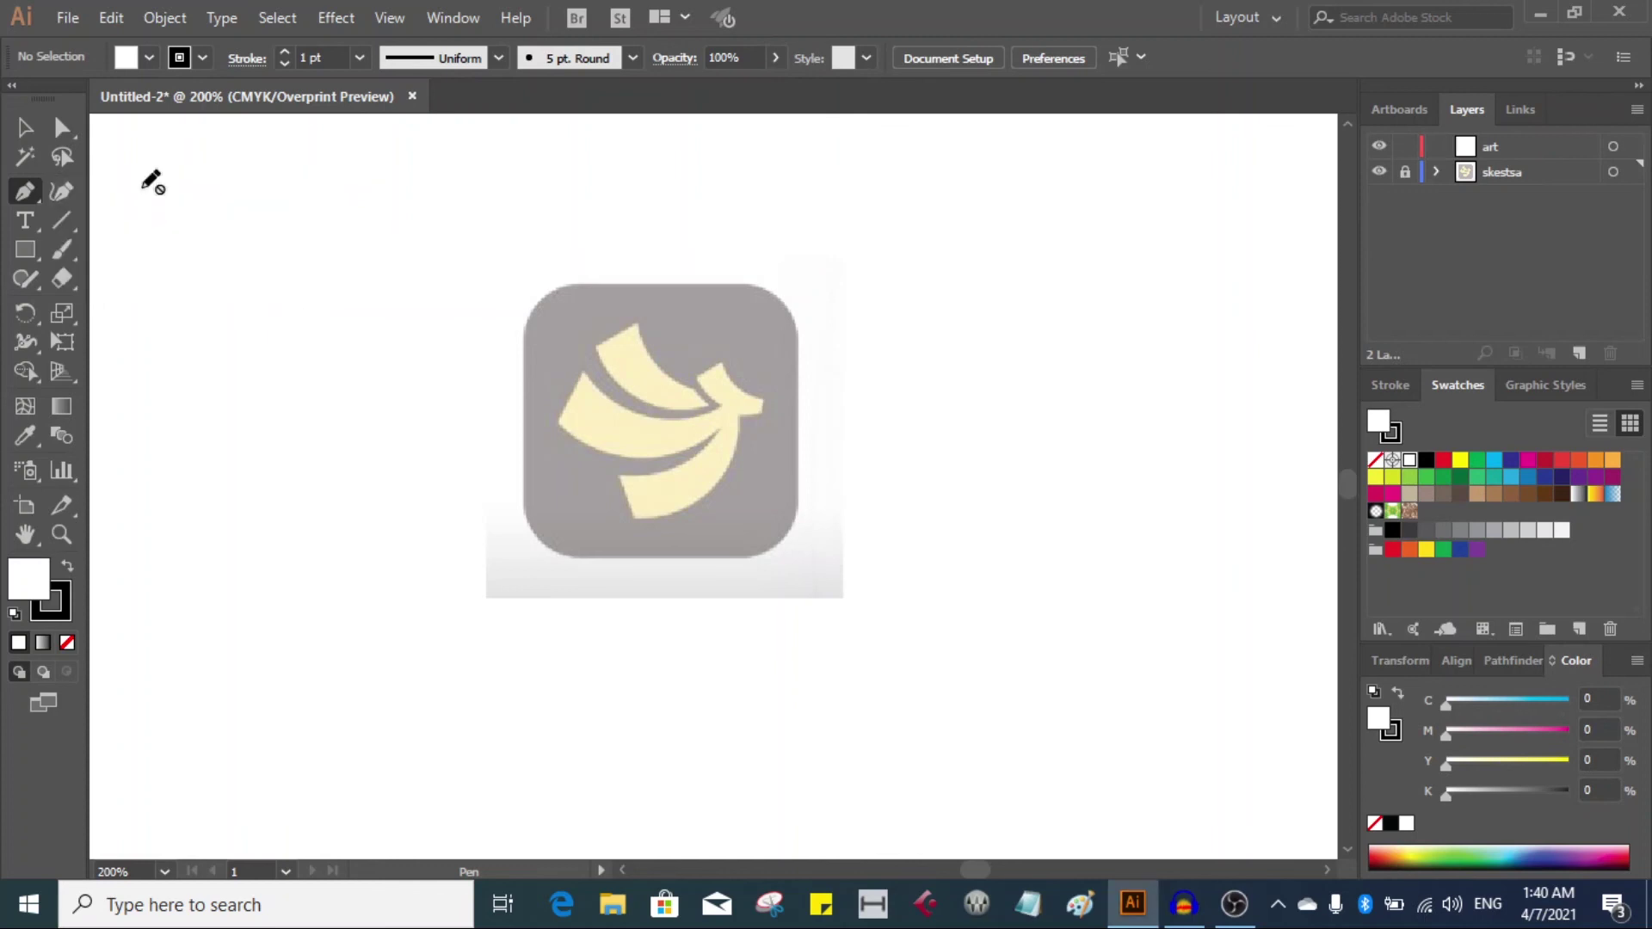
left_click(39, 201)
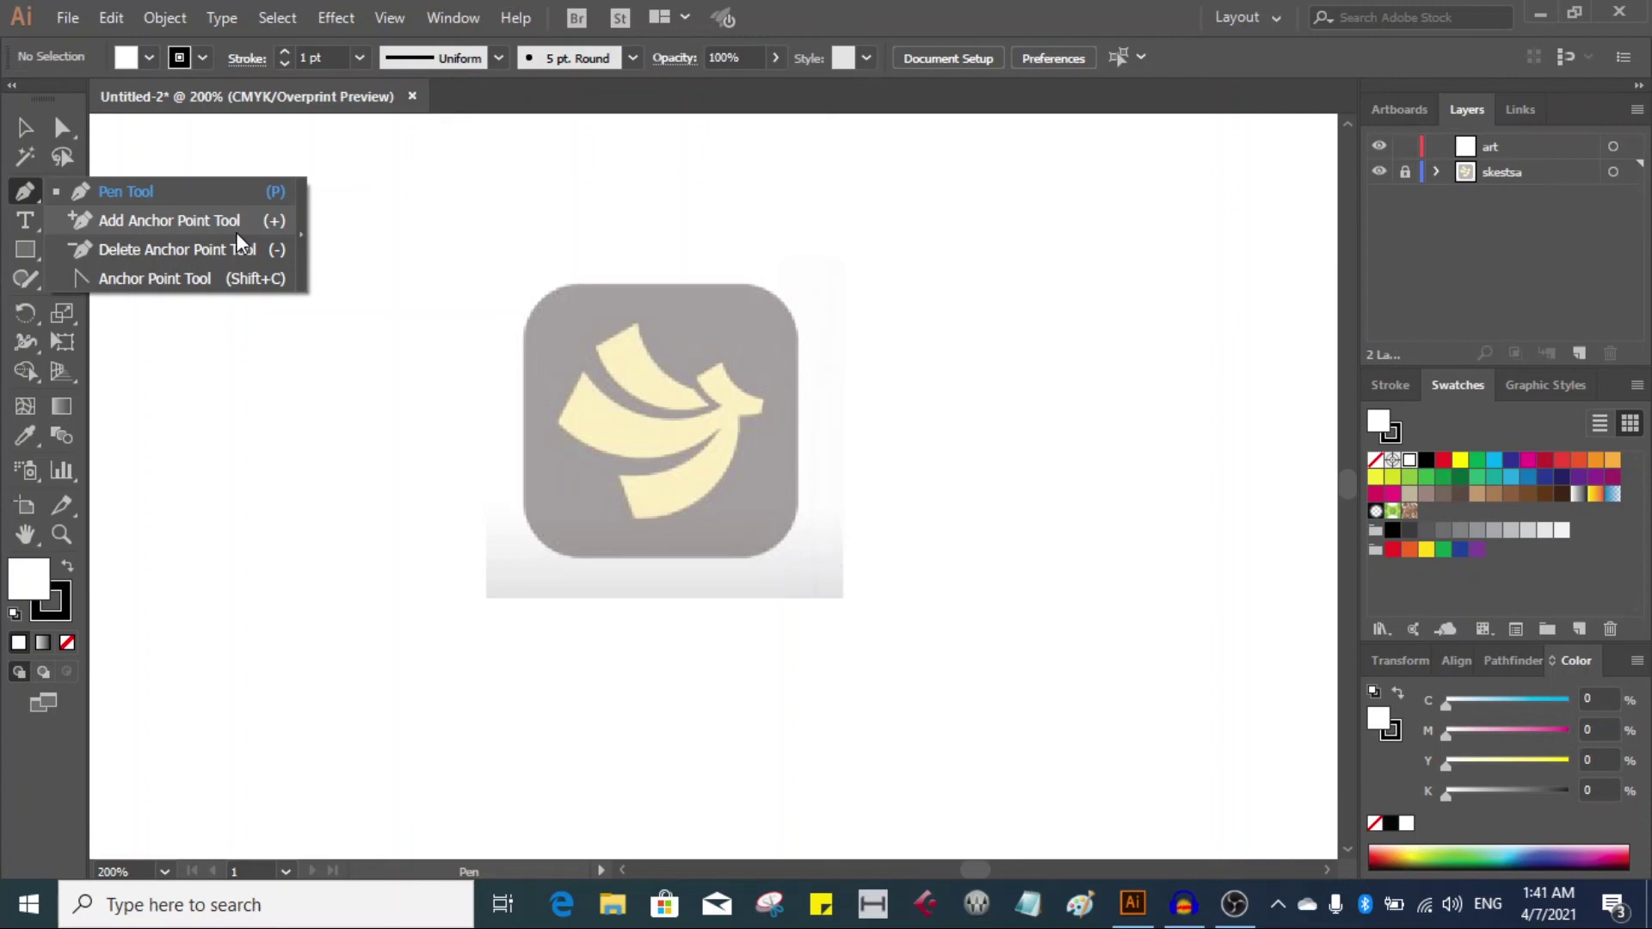
left_click(24, 127)
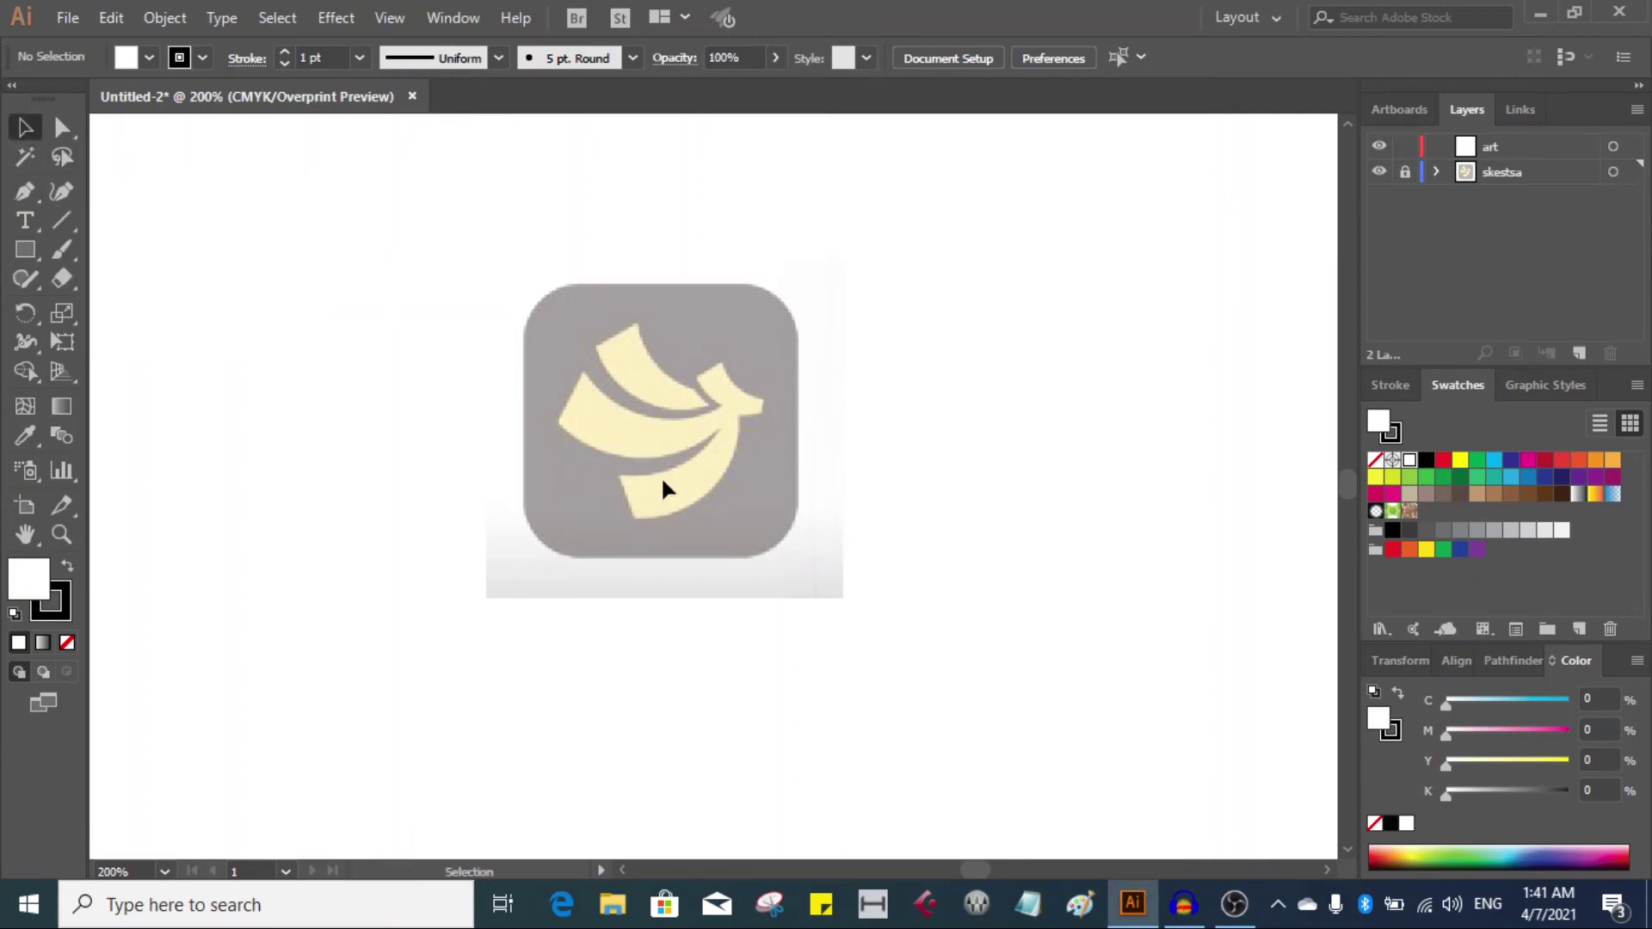